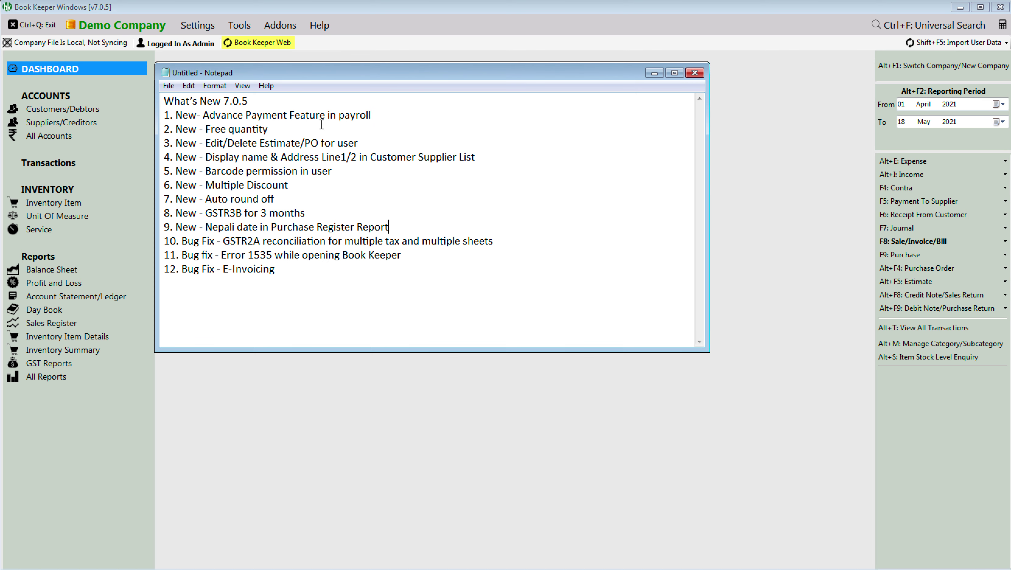
# Step: Bring the Book Keeper dashboard back in front of the What's New notes
pyautogui.click(280, 441)
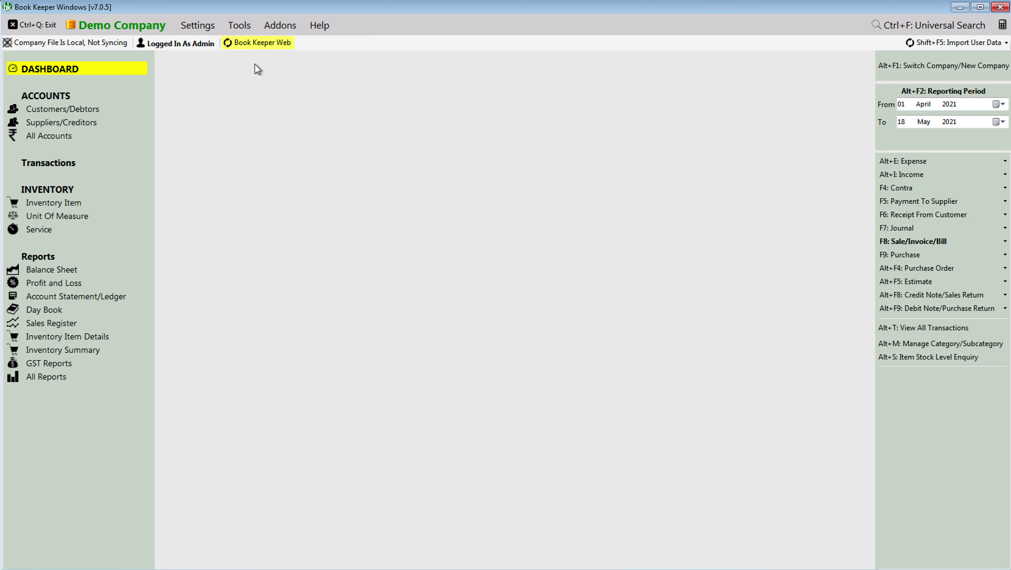
# Step: Start a new payroll employee with an employee code and joining date 01 April 2021
pyautogui.click(244, 25)
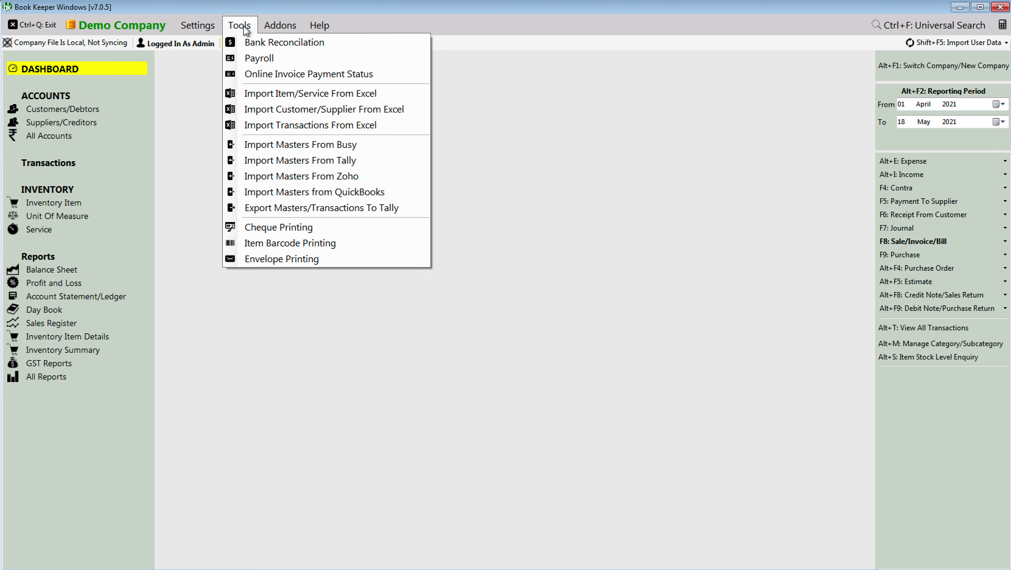
pyautogui.click(254, 60)
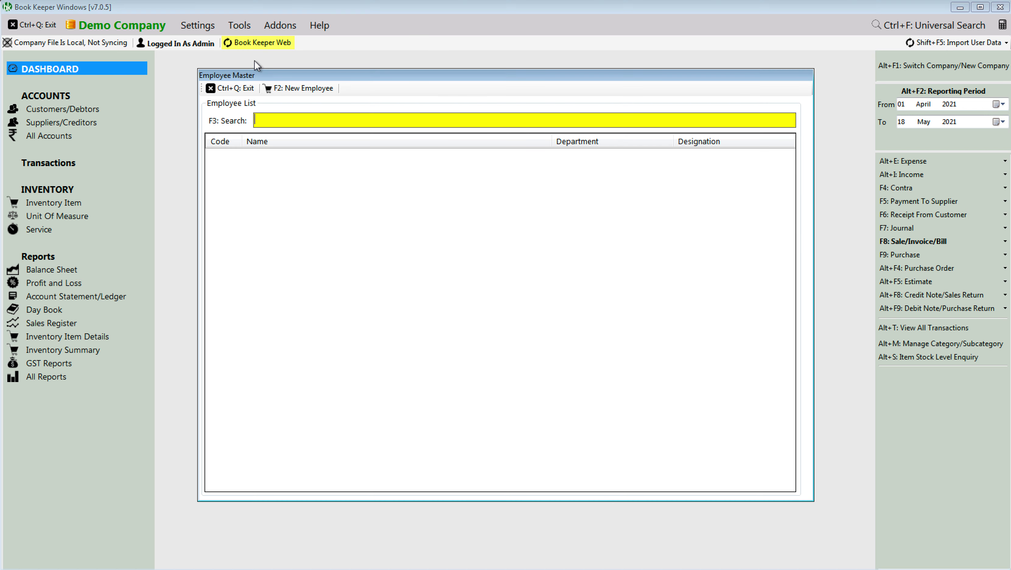
pyautogui.click(287, 87)
pyautogui.write('Suresh')
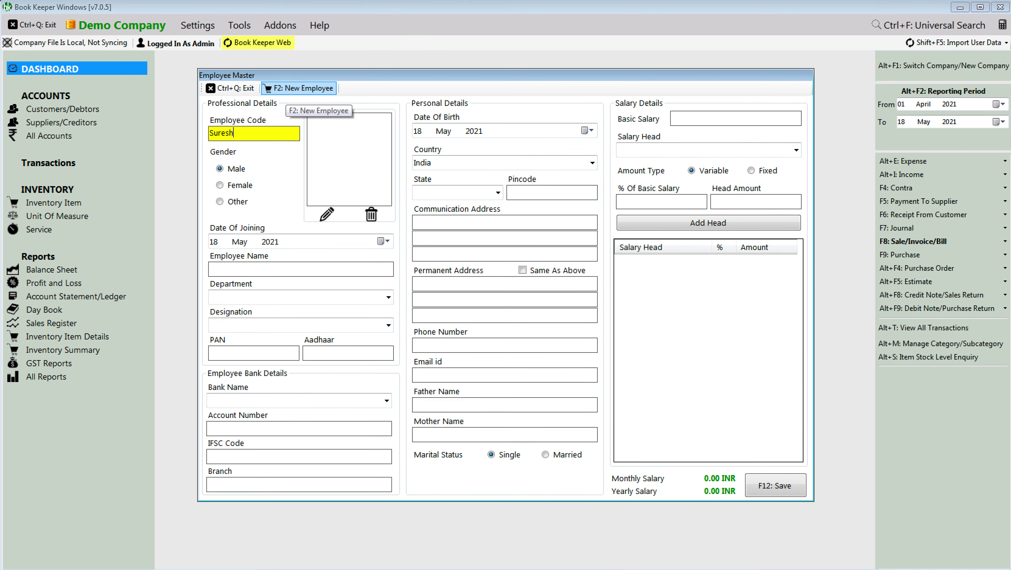
pyautogui.press('Tab')
pyautogui.press('Tab')
pyautogui.hotkey('shift', 'Tab')
pyautogui.press('Right')
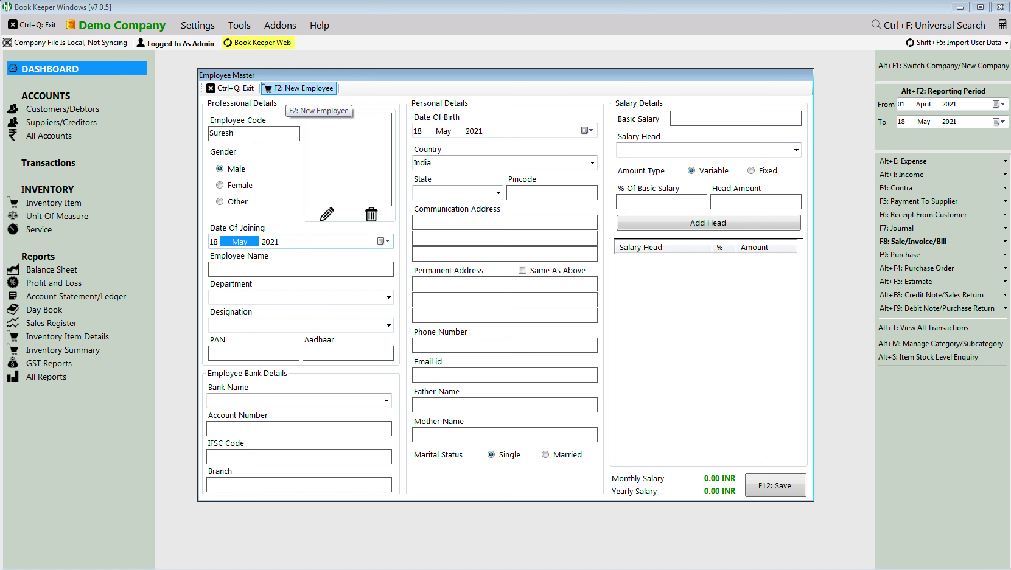
pyautogui.press('Down')
pyautogui.press('Left')
pyautogui.write('01')
pyautogui.press('Tab')
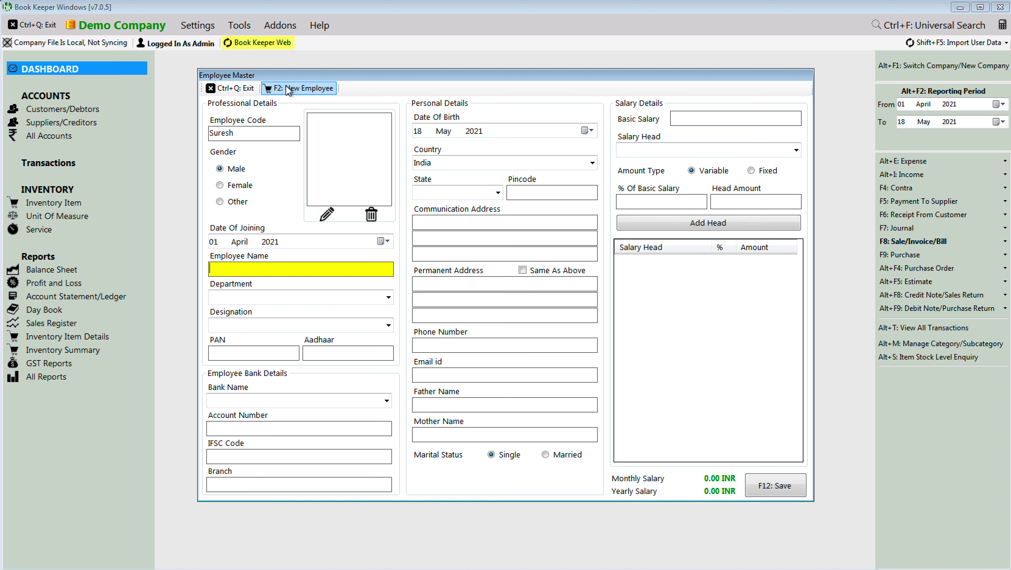
# Step: Enter the employee's name, department HR and designation Senior HR
pyautogui.press('Tab')
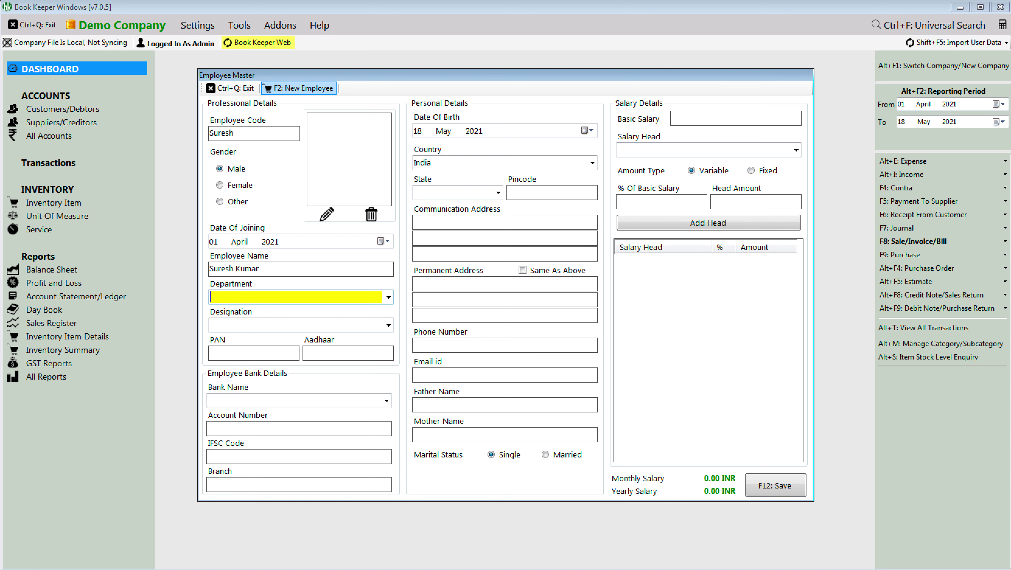
pyautogui.write('HR')
pyautogui.press('Tab')
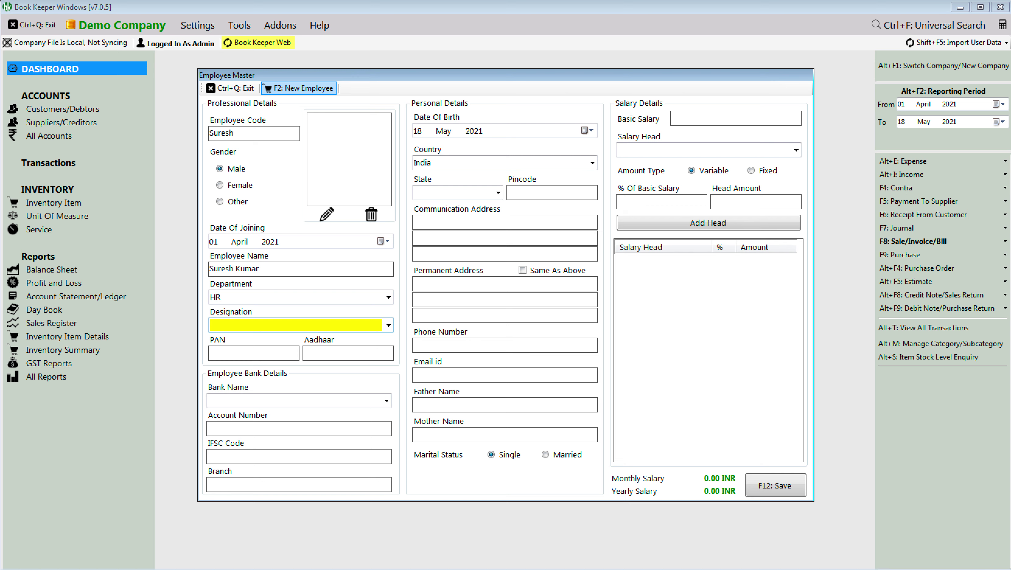
pyautogui.write('Senior HR')
pyautogui.press('Tab')
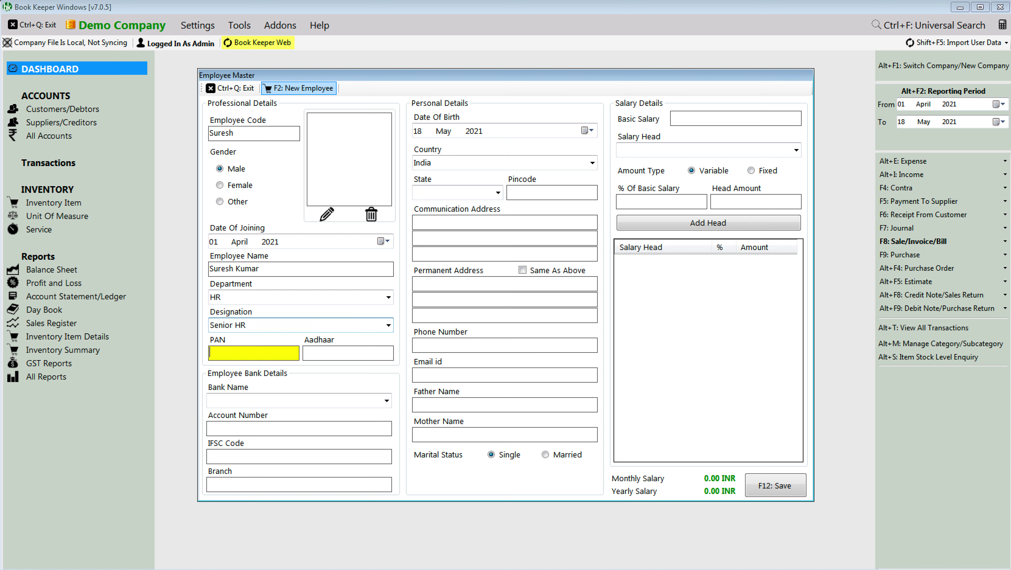
pyautogui.press('Tab')
pyautogui.hotkey('shift', 'Tab')
pyautogui.press('Tab')
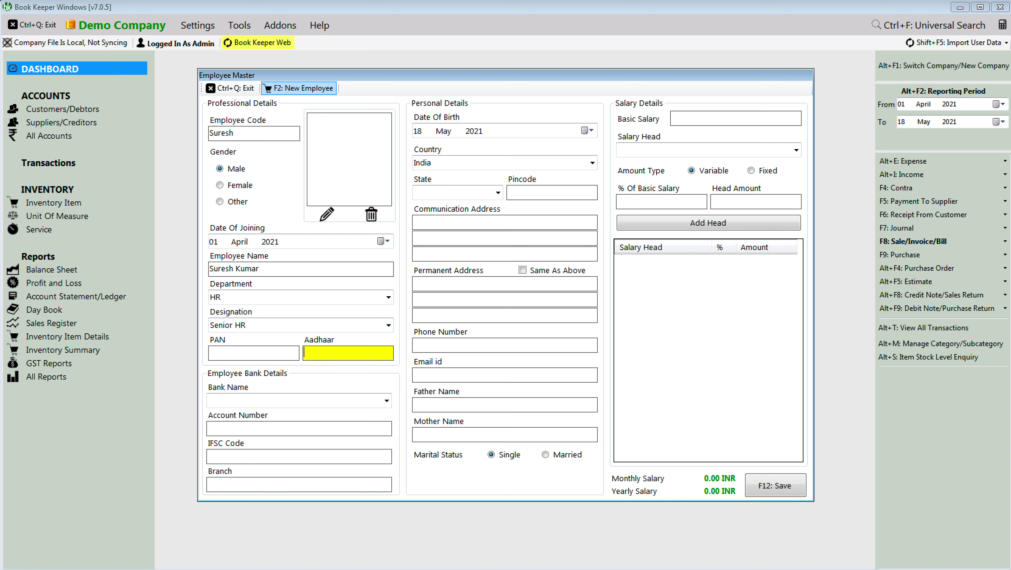
pyautogui.press('Tab')
# Step: Fill bank details: ICICI Bank, account number, IFSC ICICI00012, branch Connaught Place
pyautogui.press('Down')
pyautogui.press('Down')
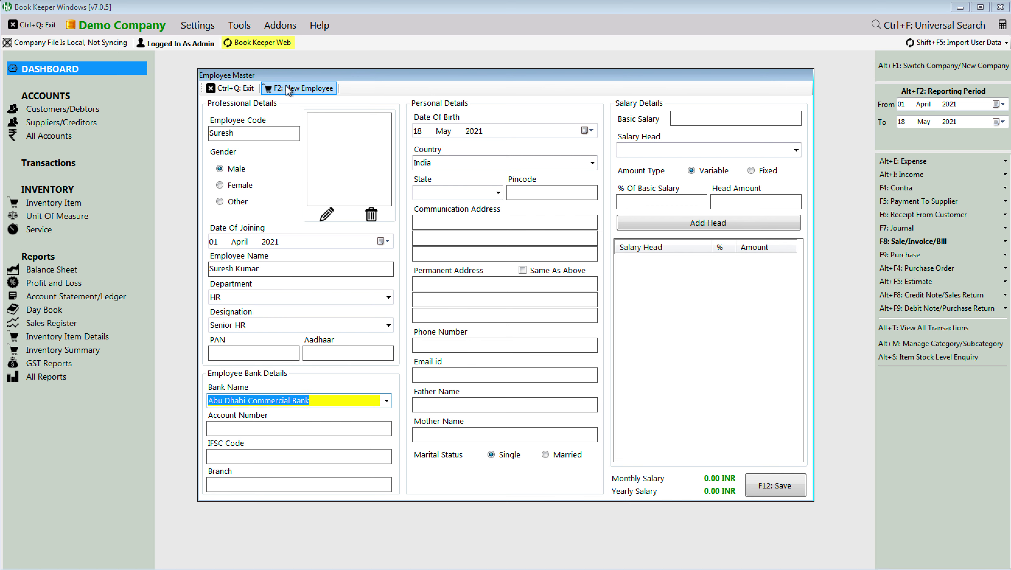
pyautogui.press('Down')
pyautogui.press('Down')
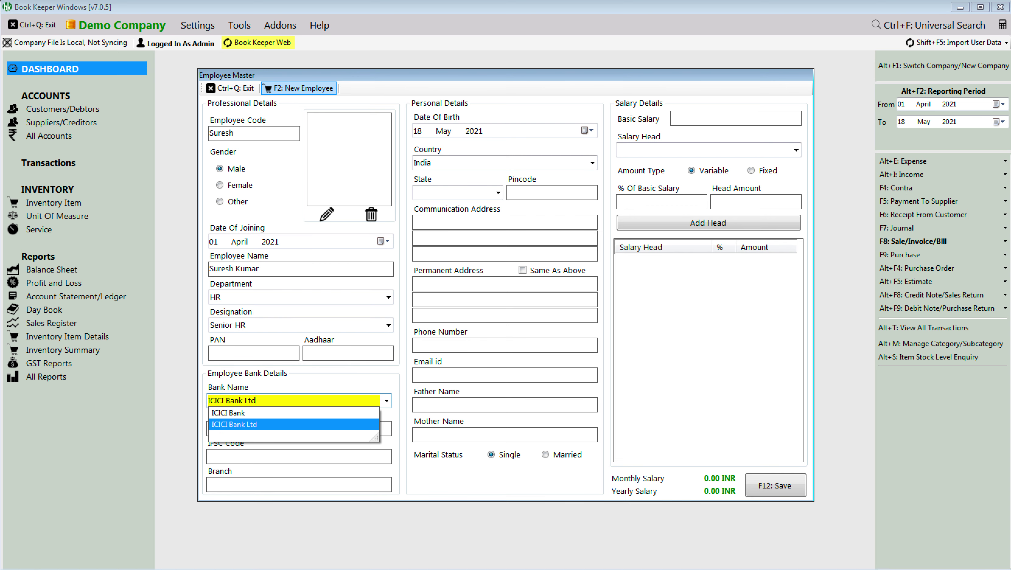
pyautogui.press('Up')
pyautogui.press('Tab')
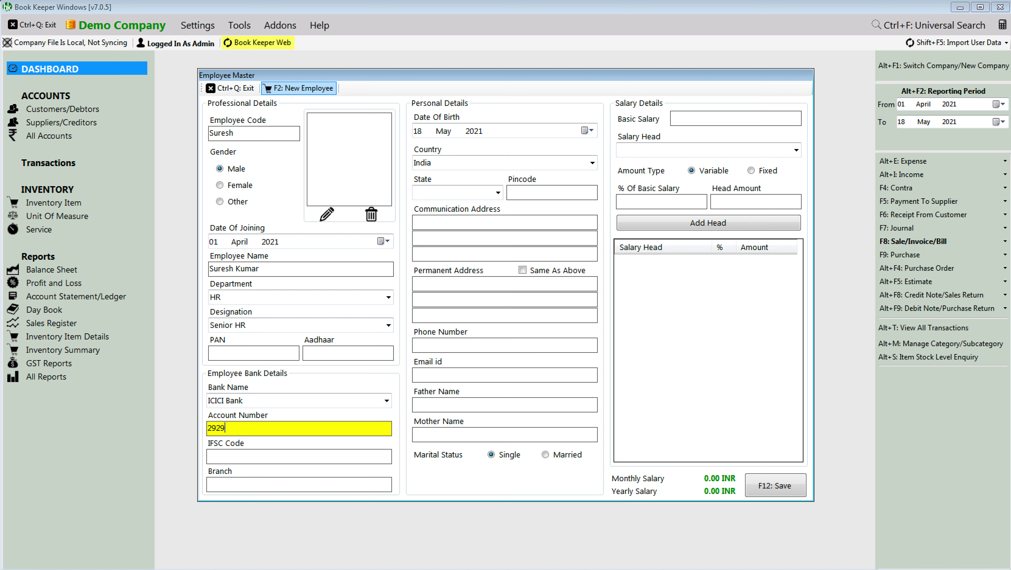
pyautogui.press('Tab')
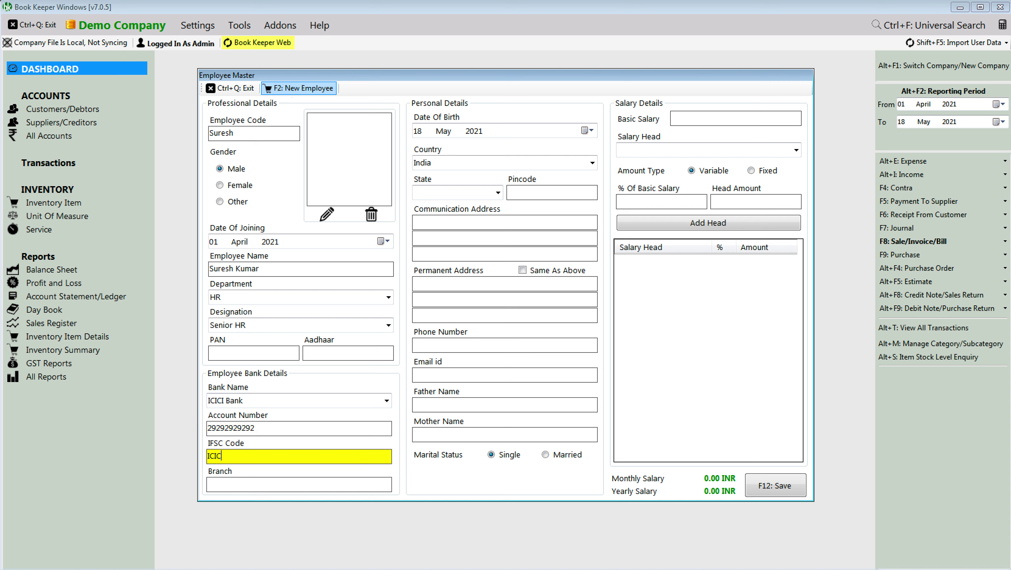
pyautogui.press('Tab')
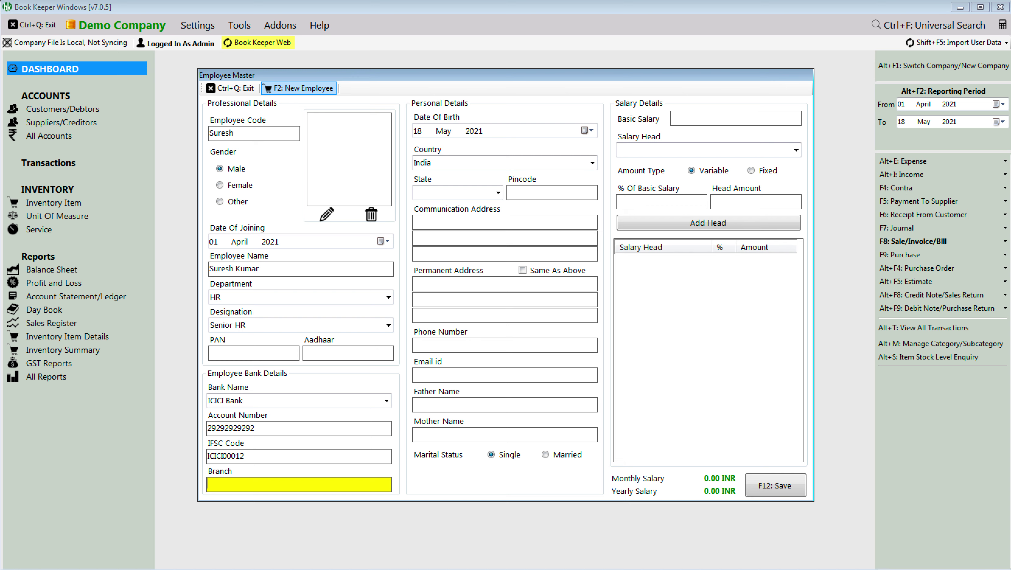
pyautogui.press('Tab')
# Step: Set birth year 2000, state Delhi and pincode 110026
pyautogui.press('Right')
pyautogui.press('Right')
pyautogui.press('Down')
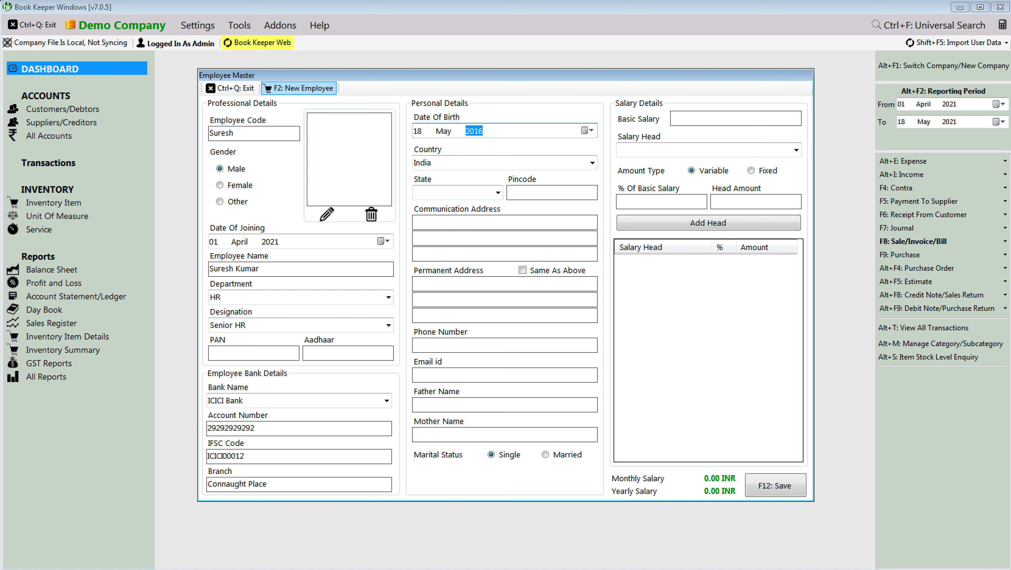
pyautogui.press('Down')
pyautogui.press('Down')
pyautogui.press('Down')
pyautogui.press('Down')
pyautogui.press('Tab')
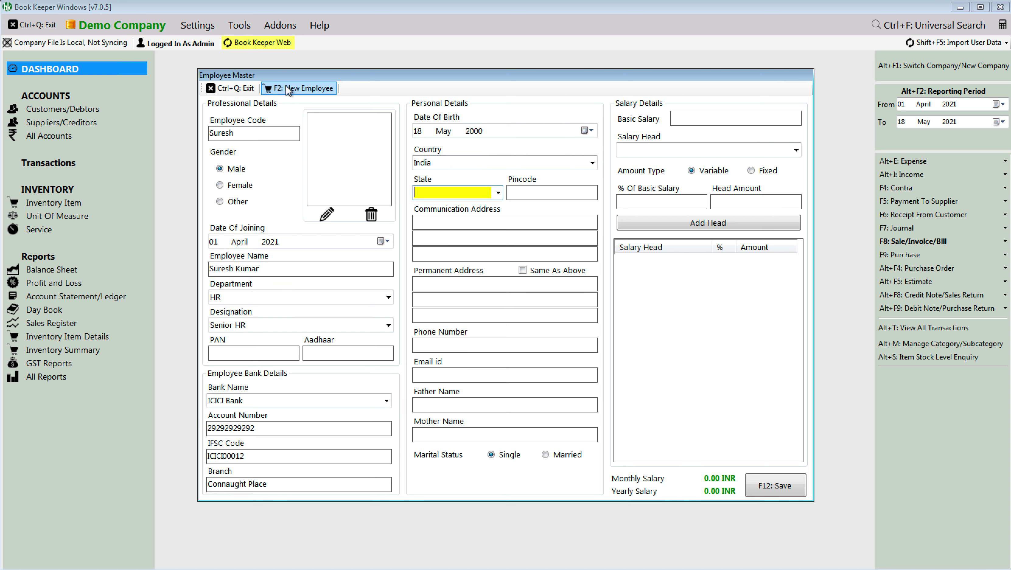
pyautogui.write('Delhi')
pyautogui.press('Tab')
pyautogui.write('1')
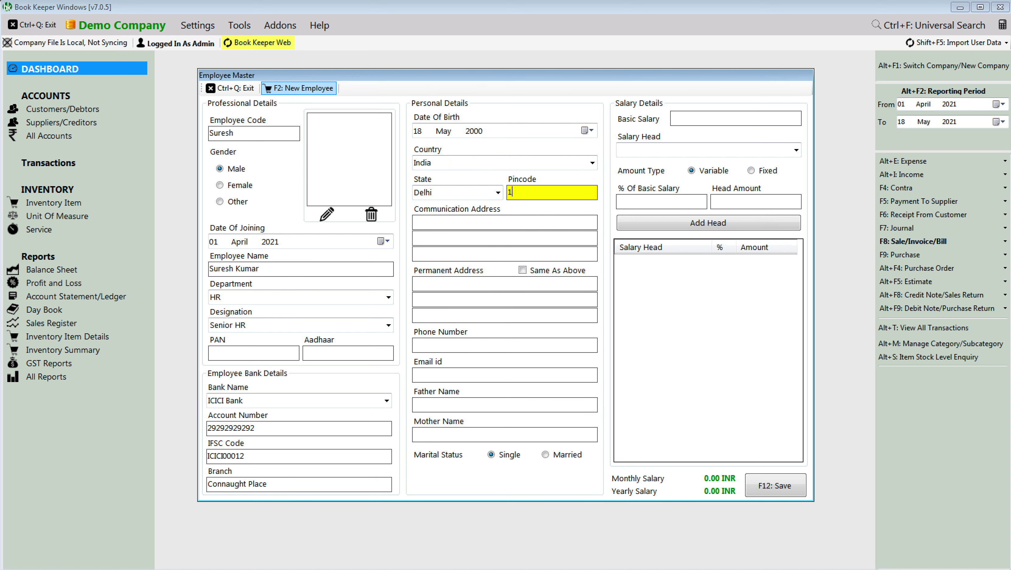
pyautogui.write('10026')
pyautogui.press('Tab')
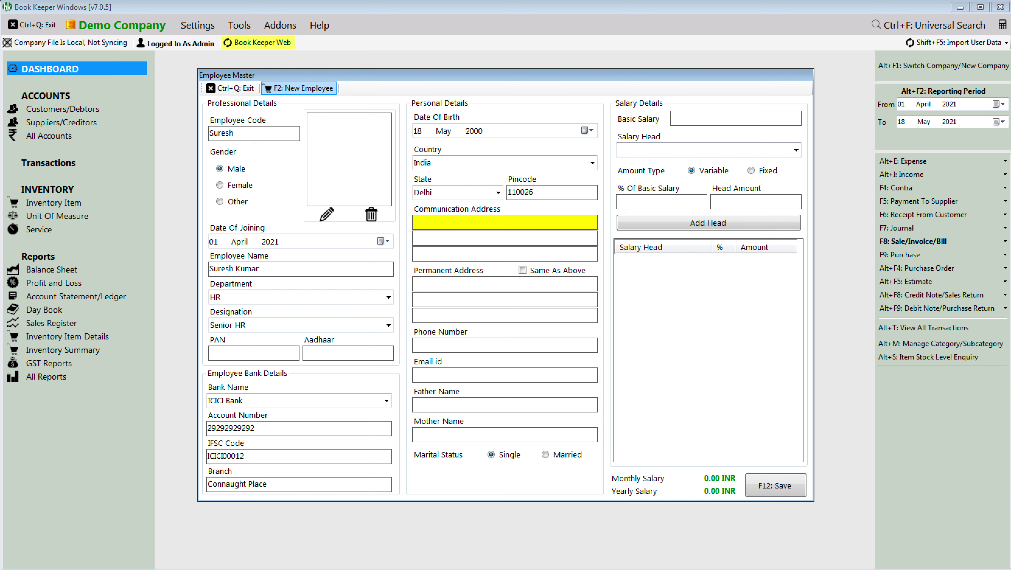
# Step: Enter communication address lines 'Delhi' and 'Delhi', with permanent address same as above
pyautogui.write('Delhi')
pyautogui.press('Tab')
pyautogui.write('Delhi')
pyautogui.press('Tab')
pyautogui.press('space')
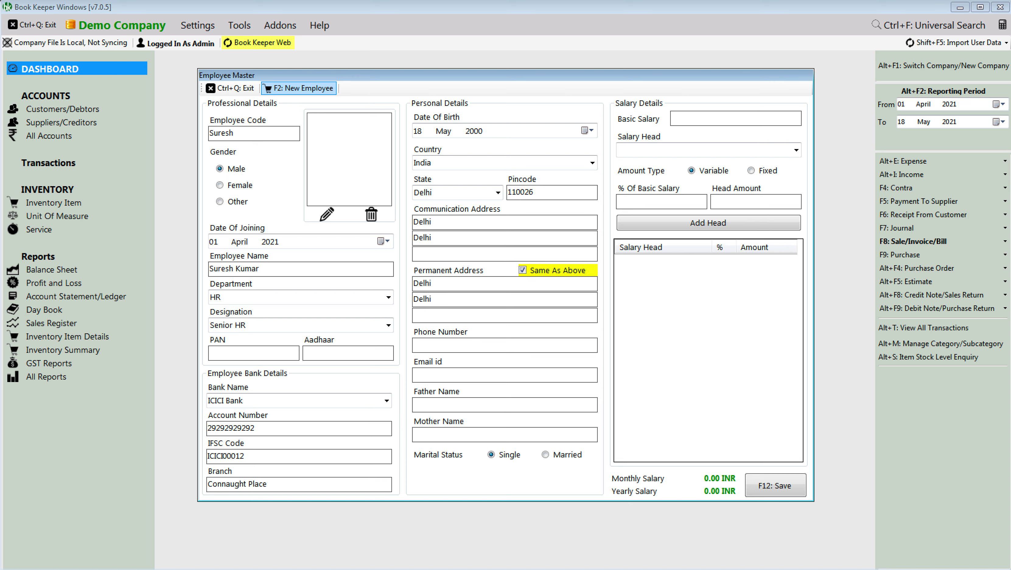
pyautogui.press('Tab')
pyautogui.press('Tab')
pyautogui.press('Tab')
pyautogui.press('Tab')
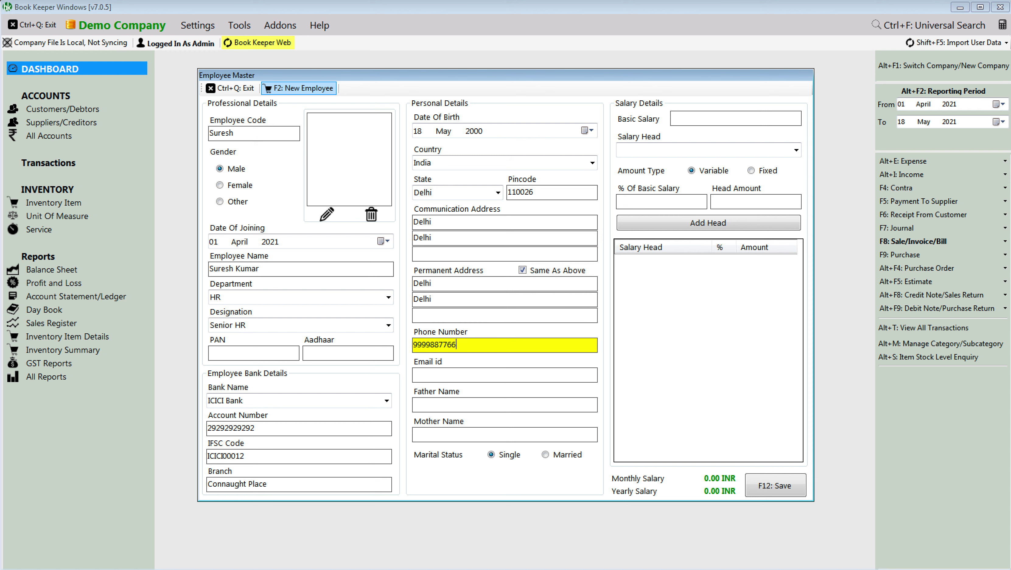
# Step: Enter the employee's phone number, e-mail and father's name
pyautogui.press('Tab')
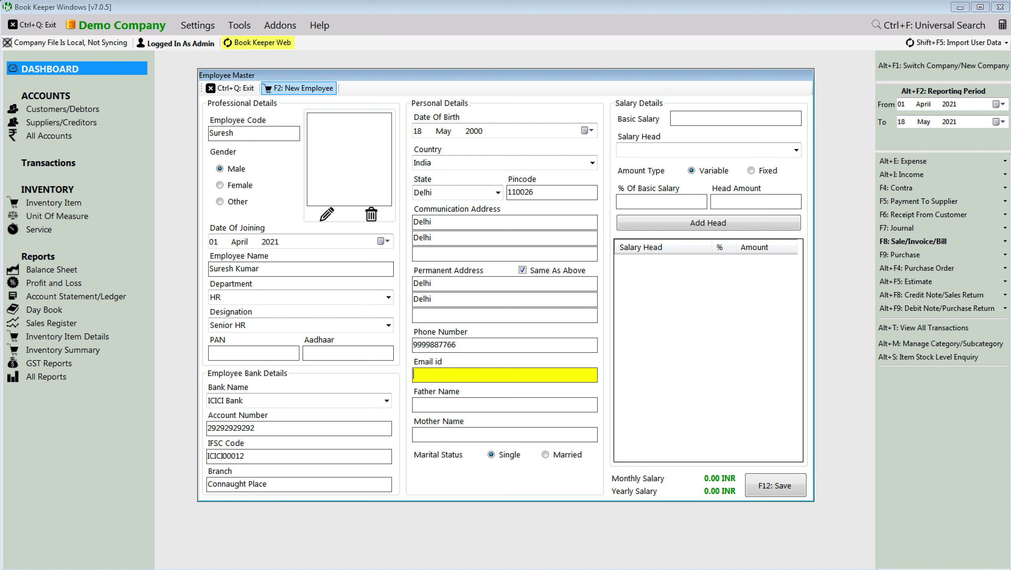
pyautogui.press('Tab')
pyautogui.write('Mohan')
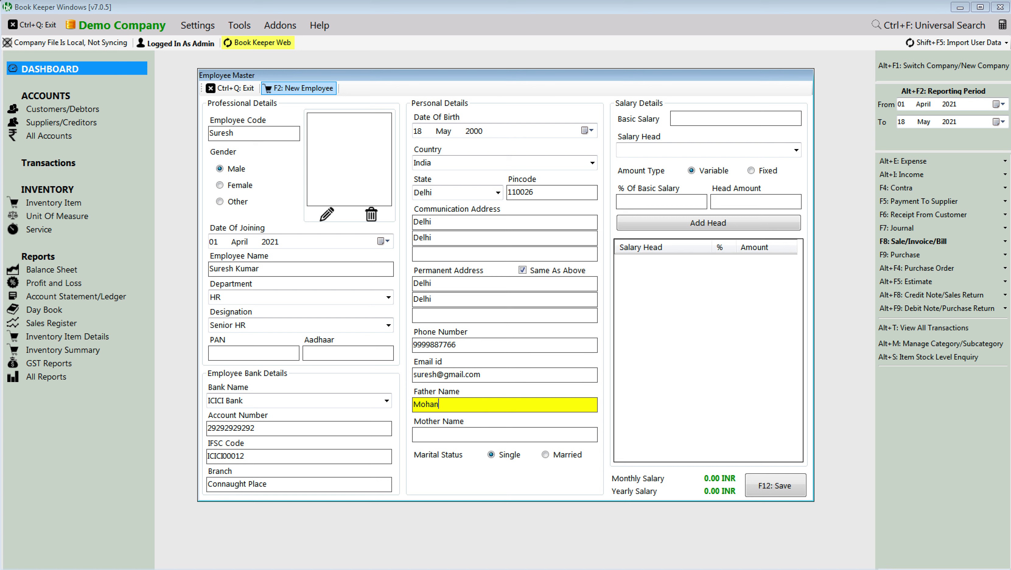
pyautogui.press('Tab')
pyautogui.press('Tab')
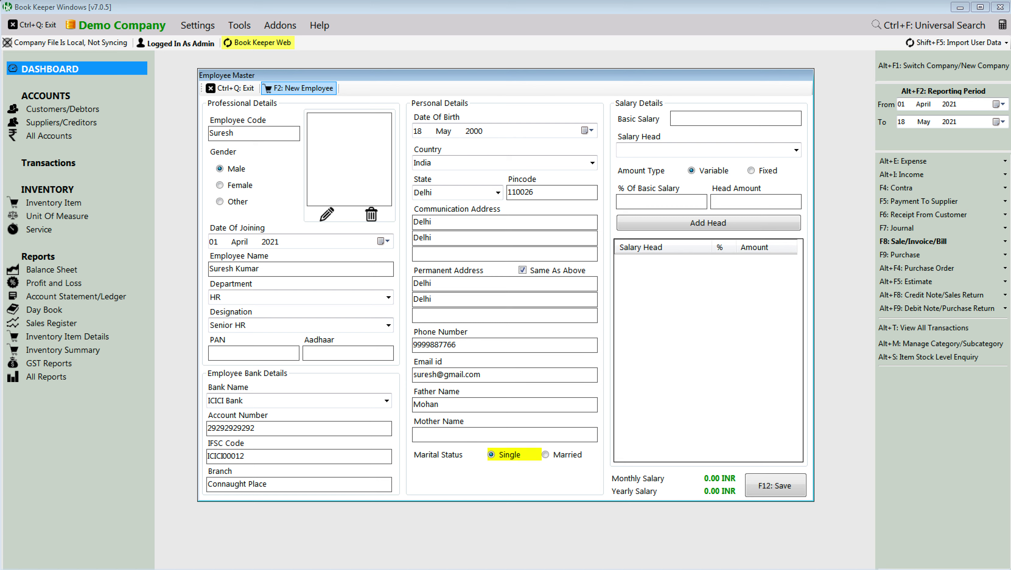
pyautogui.press('Tab')
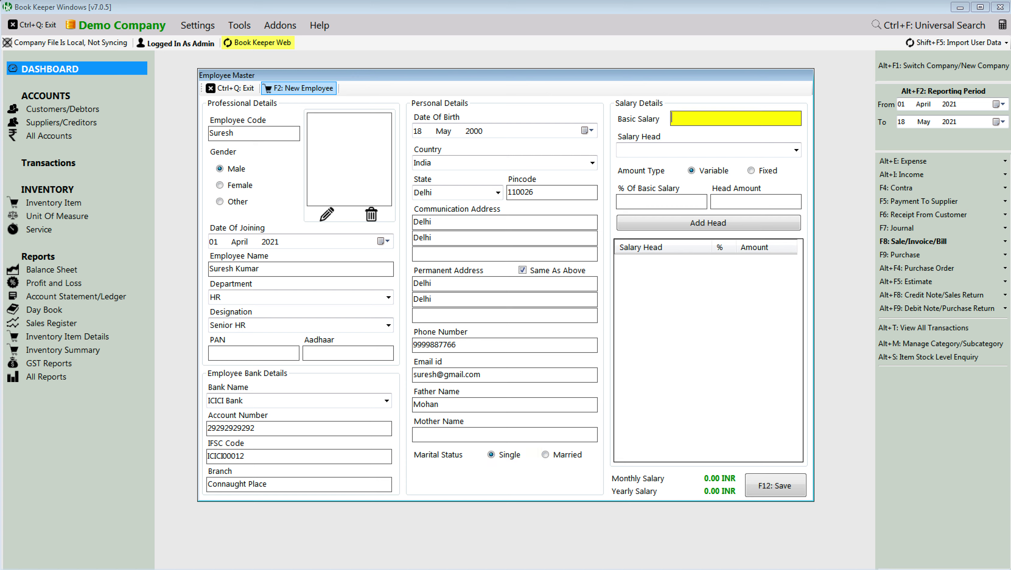
# Step: Set basic salary 10000 and add House Rent Allowance at 10% of basic
pyautogui.write('10000')
pyautogui.press('Tab')
pyautogui.press('Down')
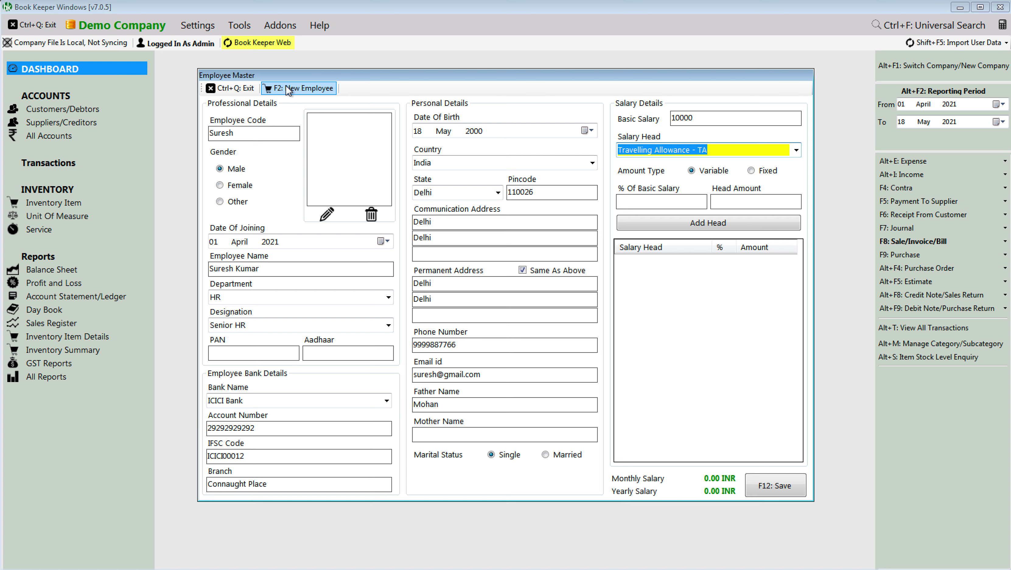
pyautogui.press('Down')
pyautogui.press('Down')
pyautogui.press('Down')
pyautogui.press('Down')
pyautogui.write('H')
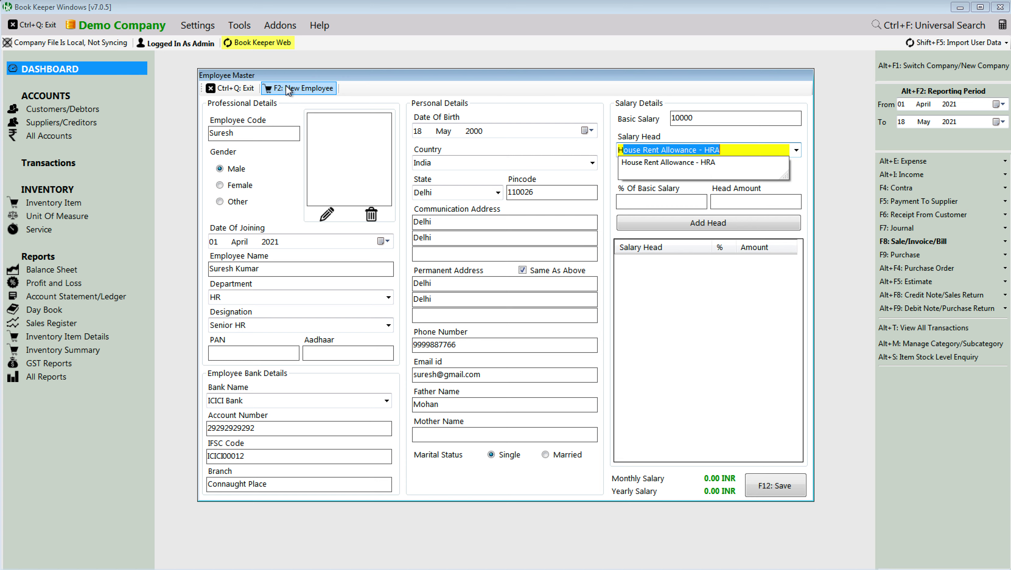
pyautogui.press('Return')
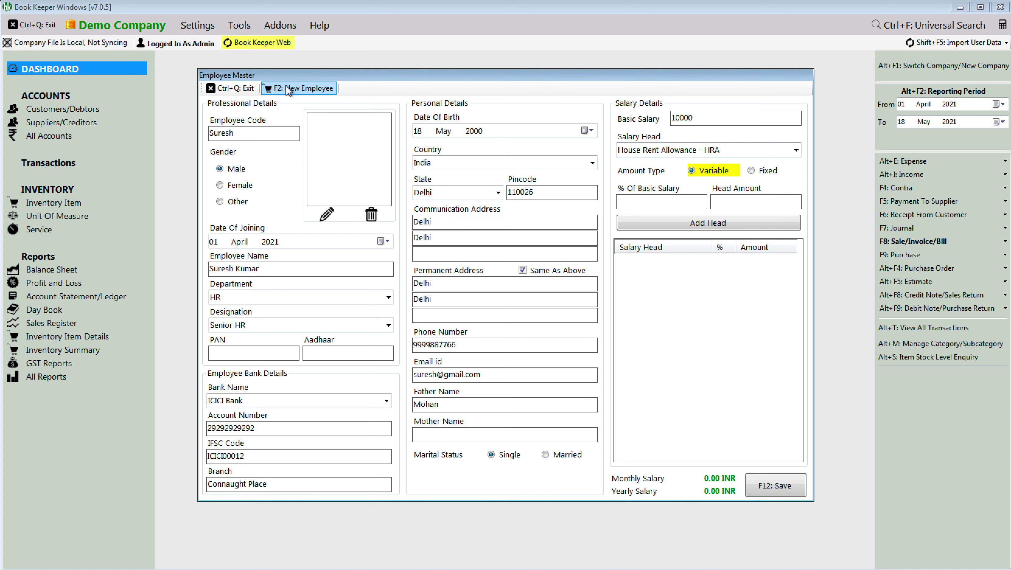
pyautogui.press('Return')
pyautogui.write('10')
pyautogui.press('Return')
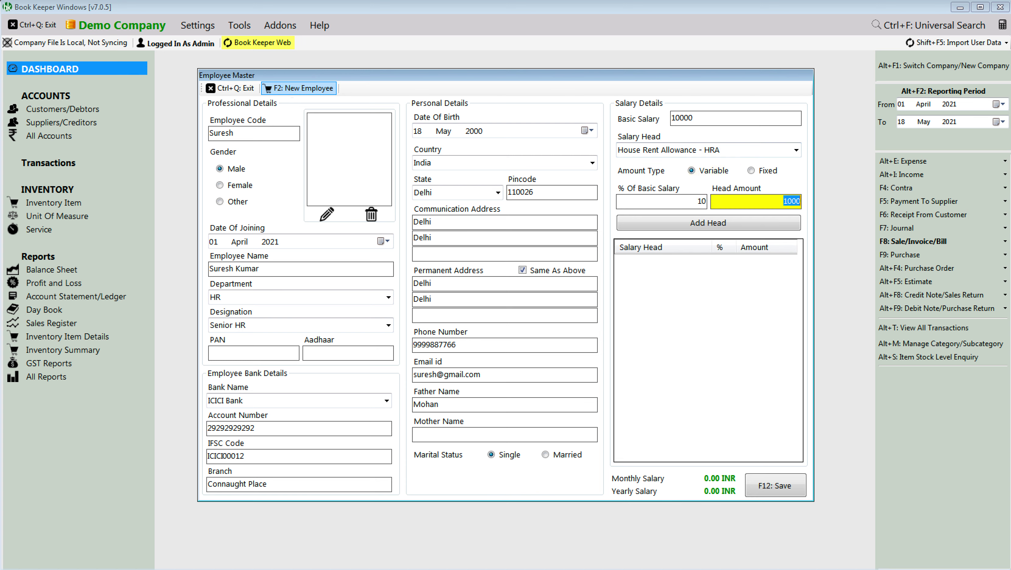
pyautogui.press('Return')
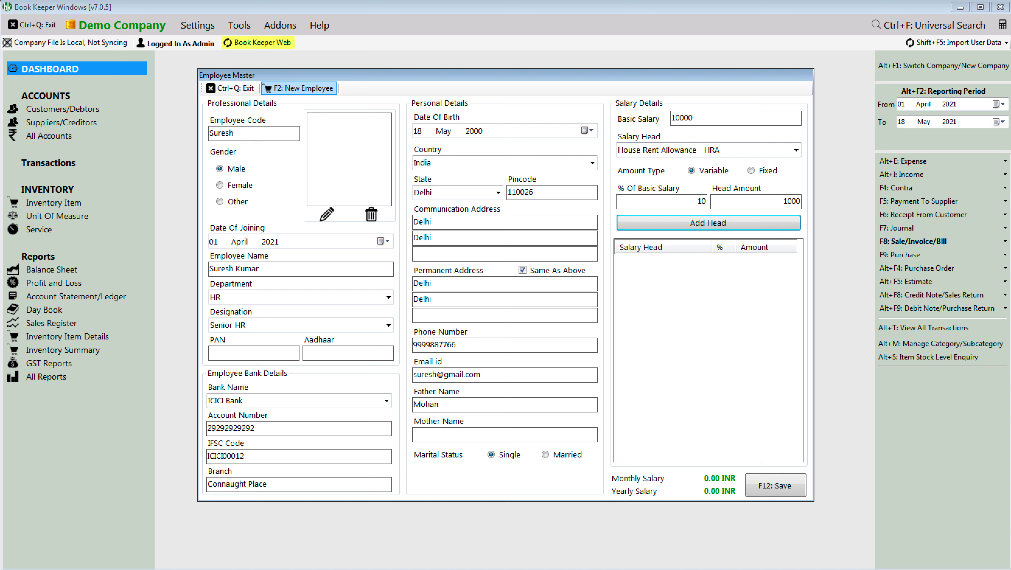
pyautogui.press('Return')
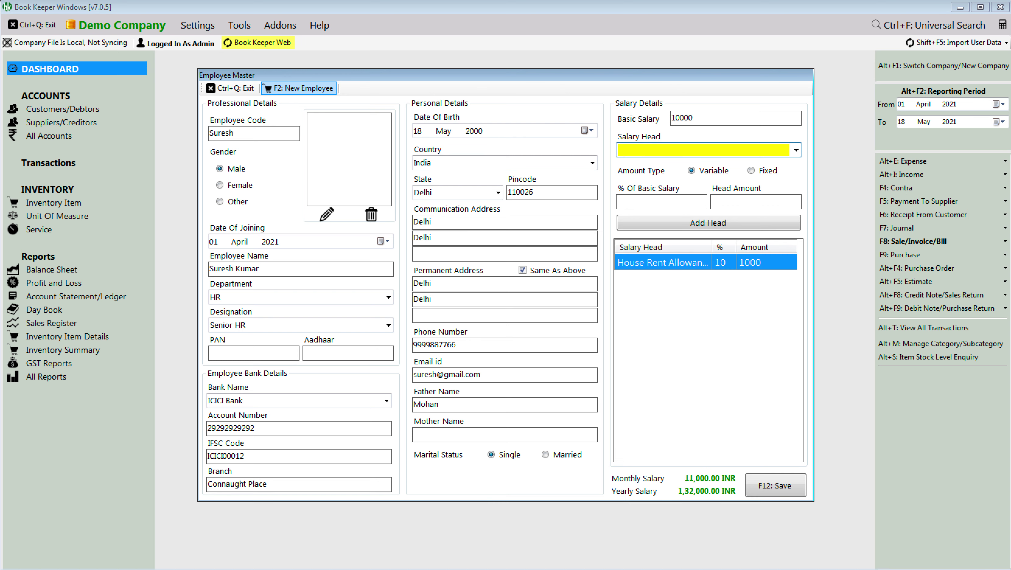
# Step: Add Dearness Allowance at 20% of basic and save the employee
pyautogui.write('Dearness Allowance - DA')
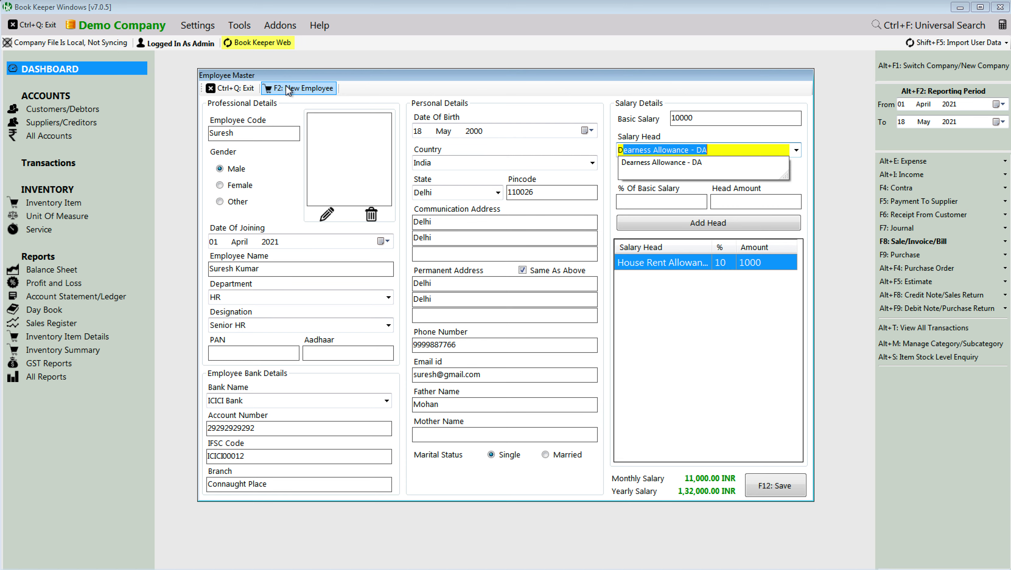
pyautogui.press('Return')
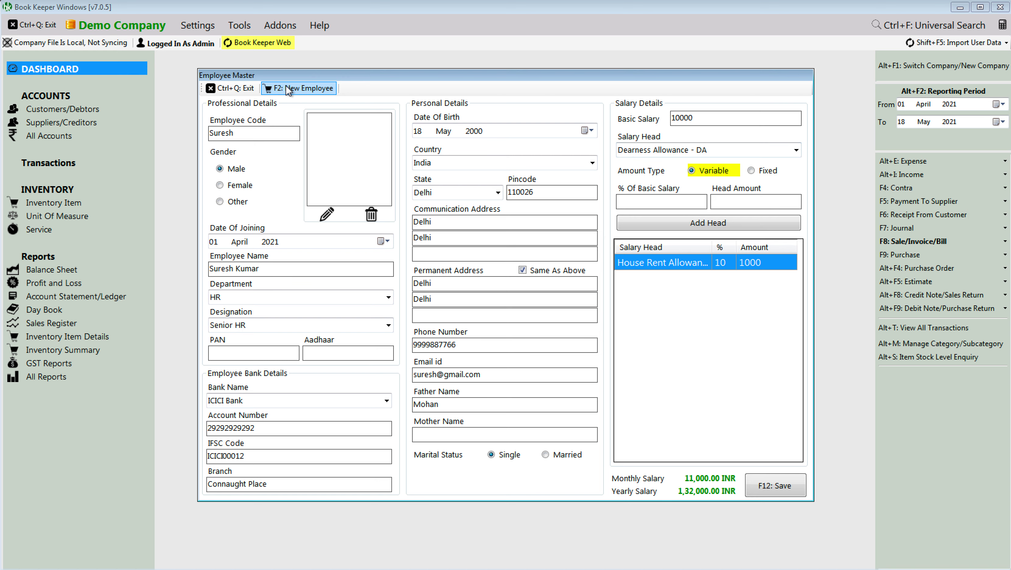
pyautogui.press('Return')
pyautogui.write('20')
pyautogui.press('Return')
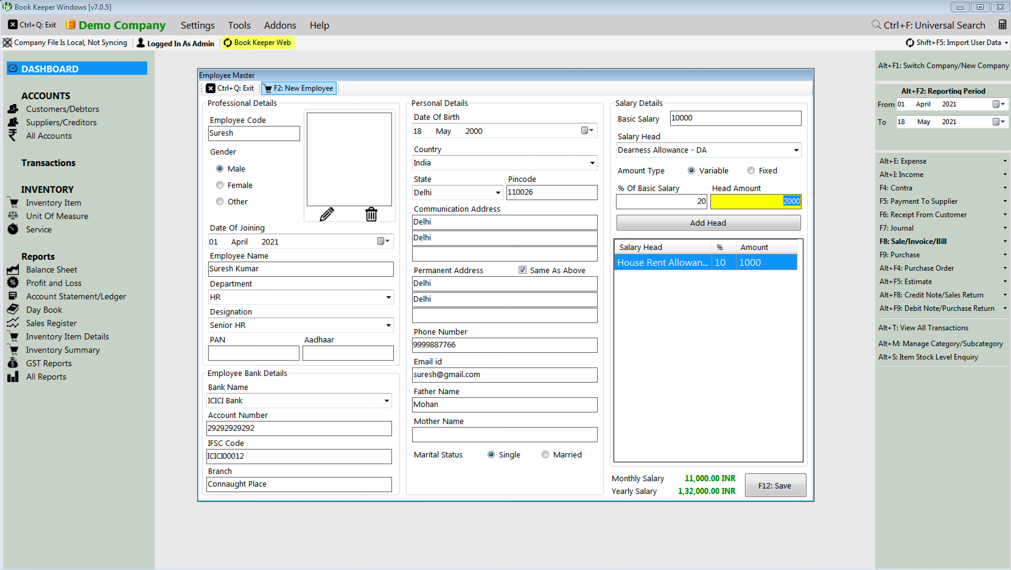
pyautogui.press('Return')
pyautogui.press('Return')
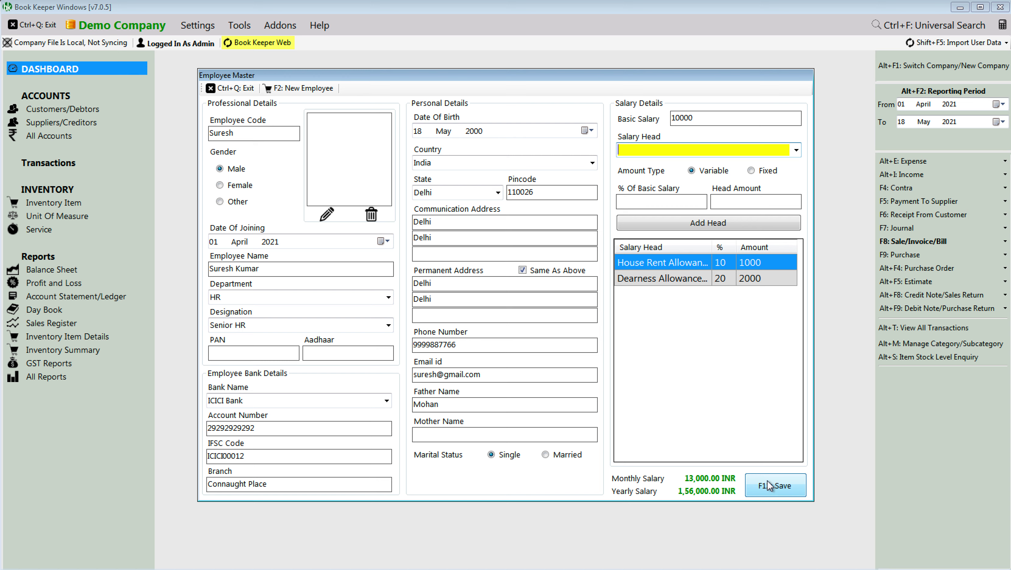
pyautogui.click(767, 481)
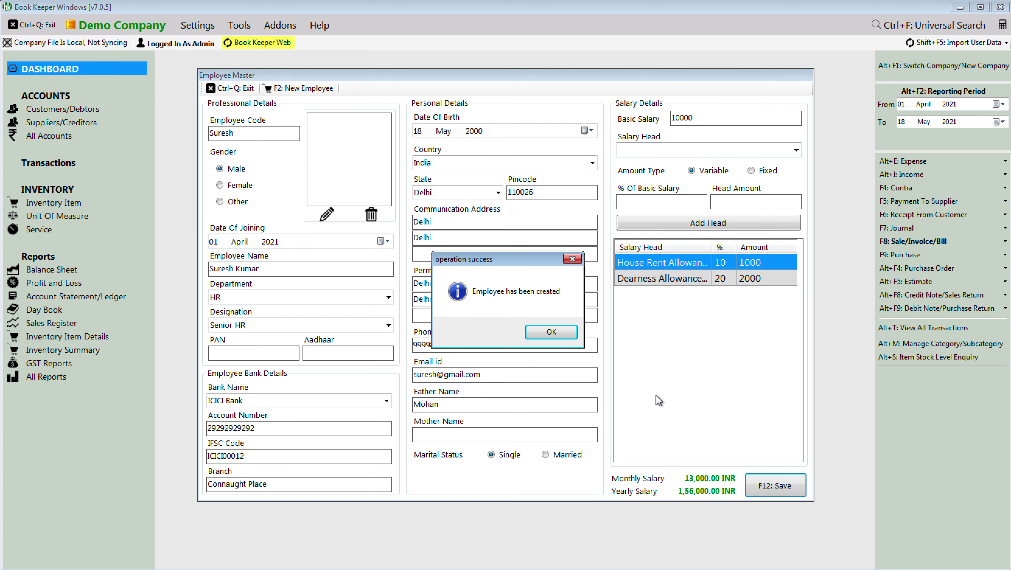
# Step: Dismiss the confirmation, reopen the payroll employee list and start an advance salary for the employee
pyautogui.click(555, 336)
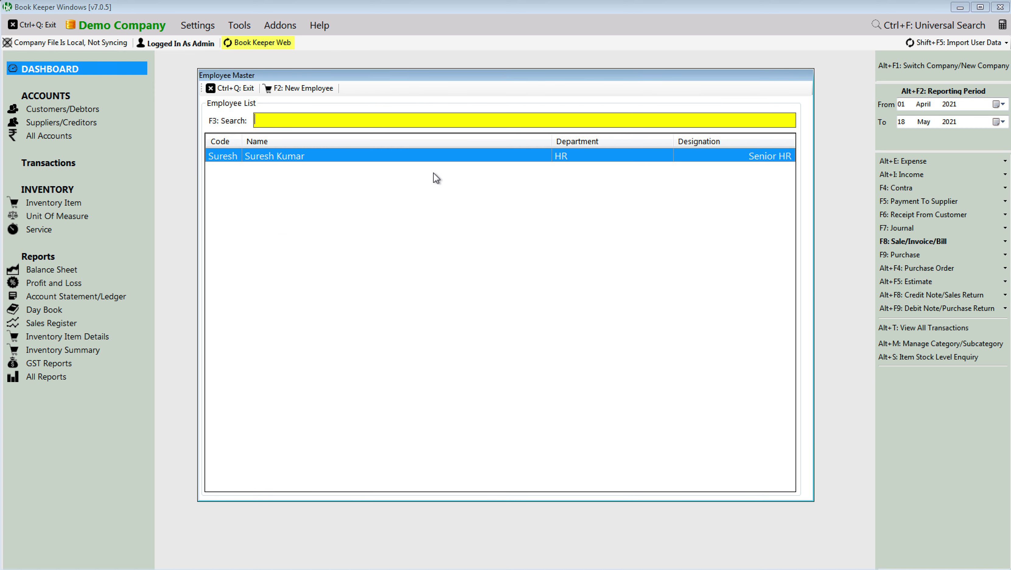
pyautogui.click(240, 87)
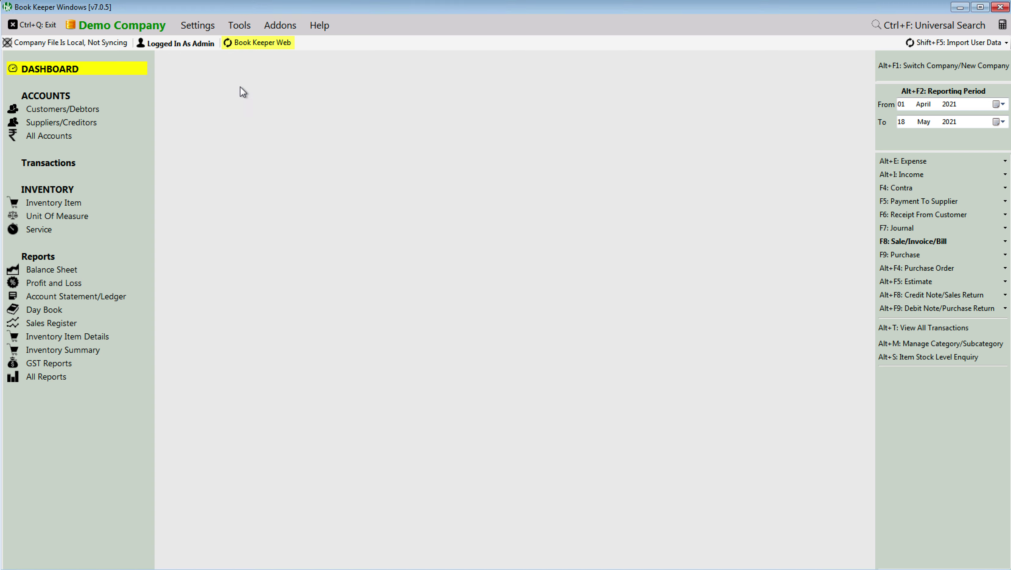
pyautogui.click(239, 25)
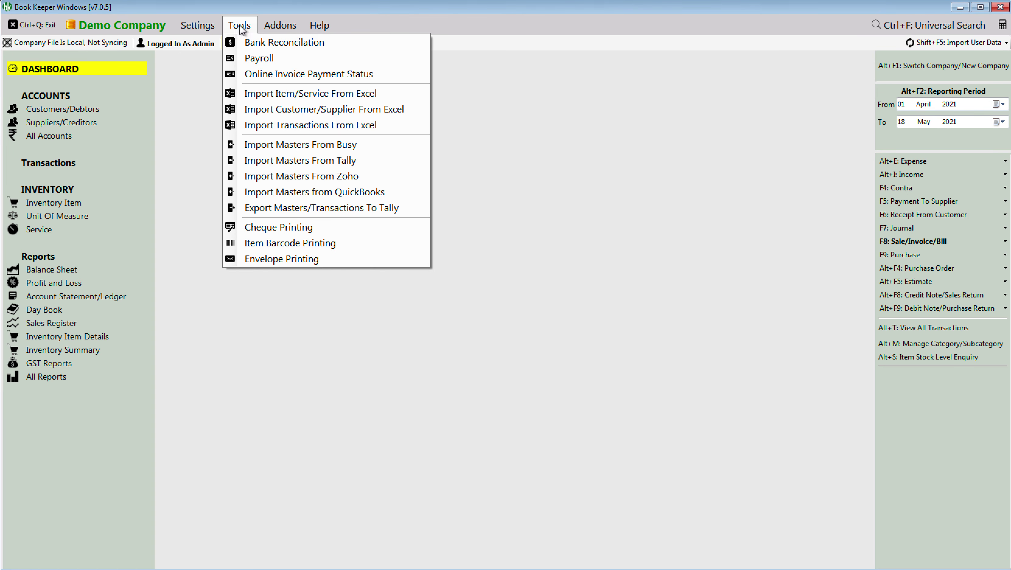
pyautogui.click(253, 58)
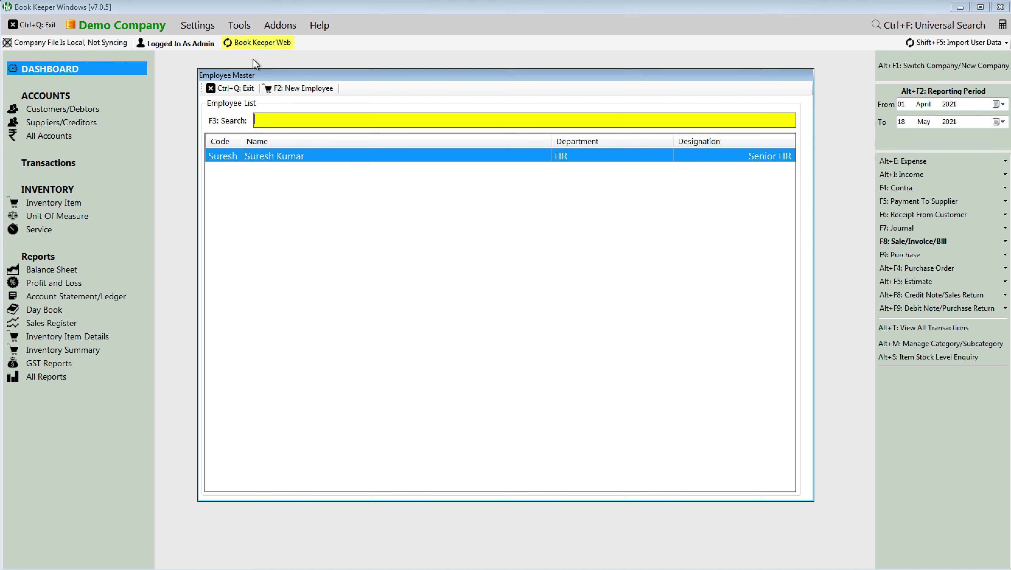
pyautogui.rightClick(345, 157)
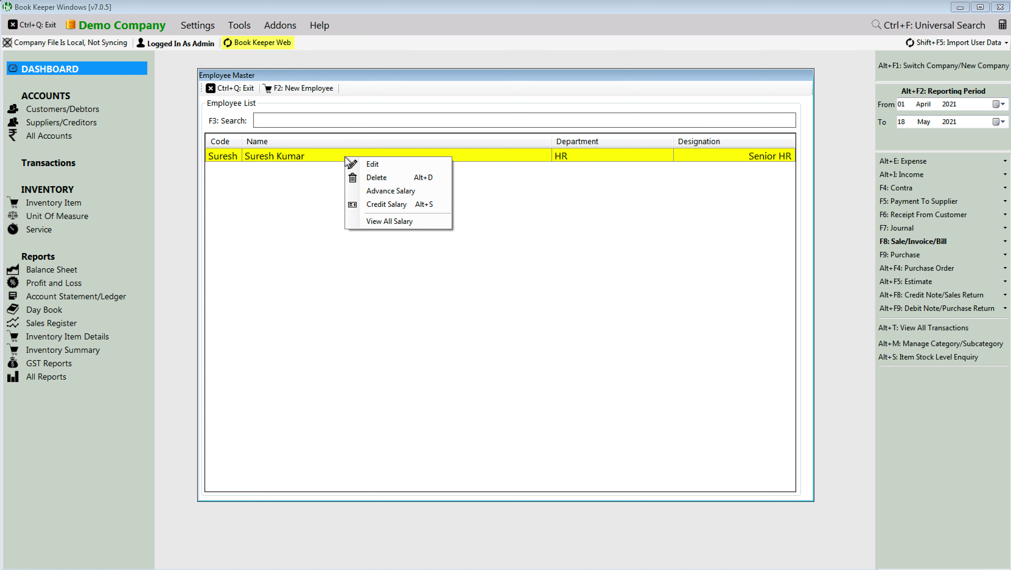
pyautogui.click(404, 195)
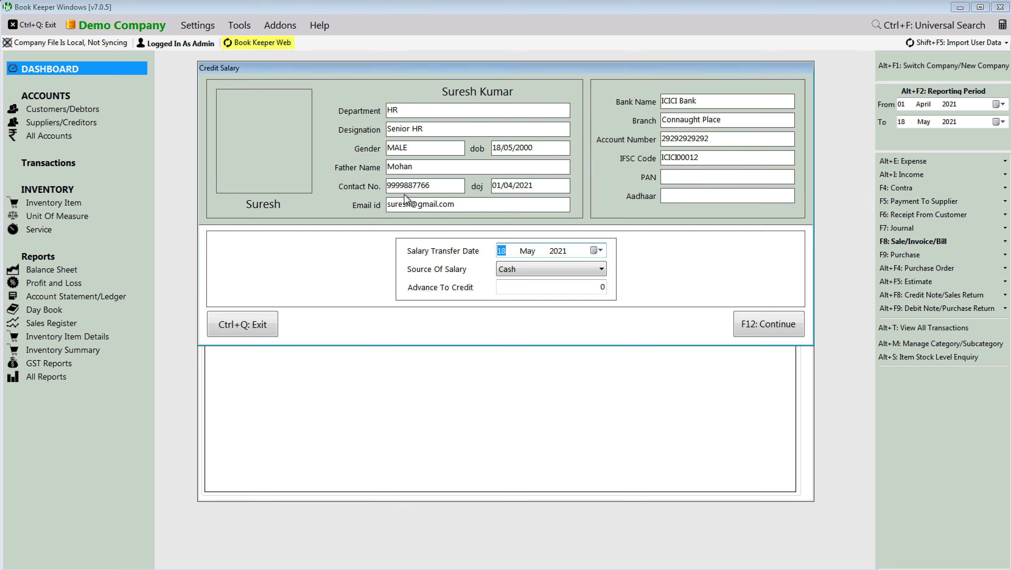
# Step: Pay a 15000 advance from Bank and confirm the voucher
pyautogui.click(523, 268)
pyautogui.click(525, 291)
pyautogui.click(536, 289)
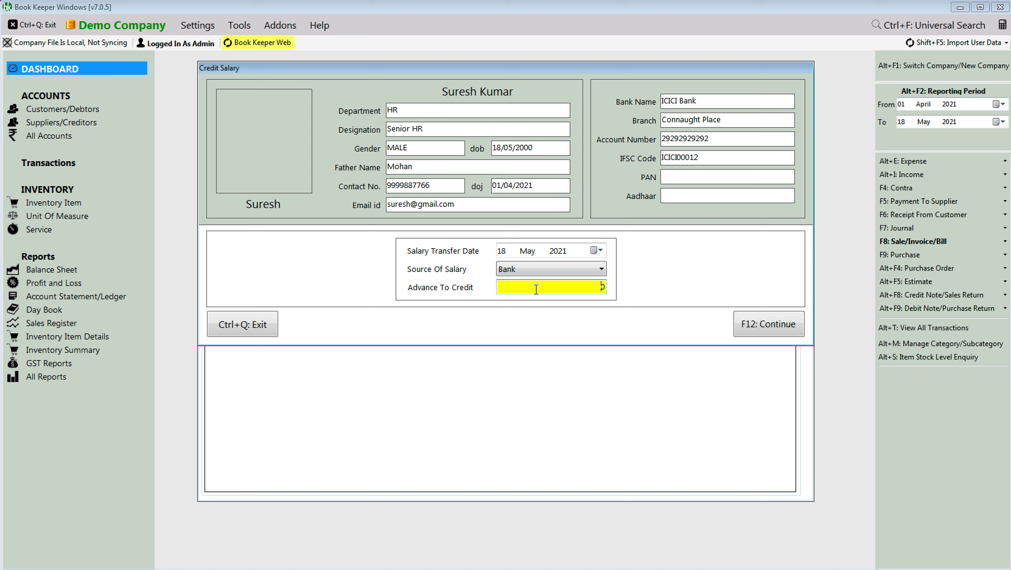
pyautogui.write('150')
pyautogui.write('00')
pyautogui.click(769, 325)
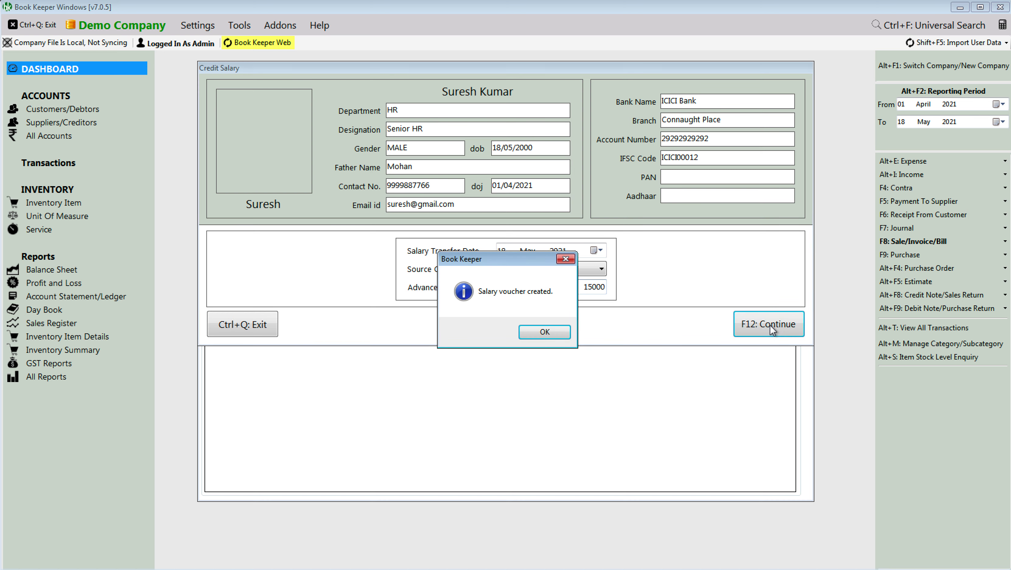
pyautogui.click(546, 334)
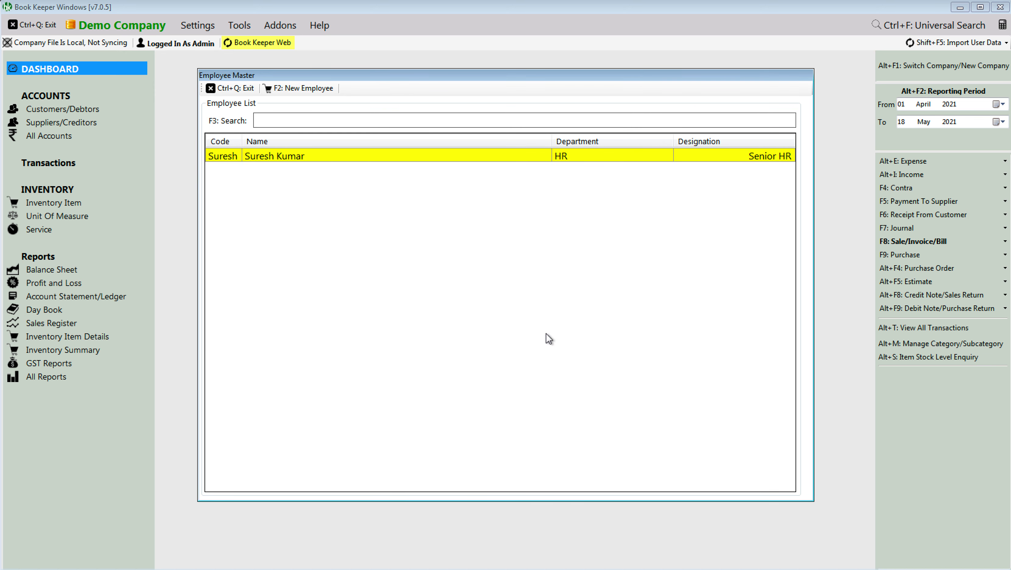
# Step: Credit the employee's May-2021 salary, setting off 5000 of the advance, and confirm
pyautogui.rightClick(493, 155)
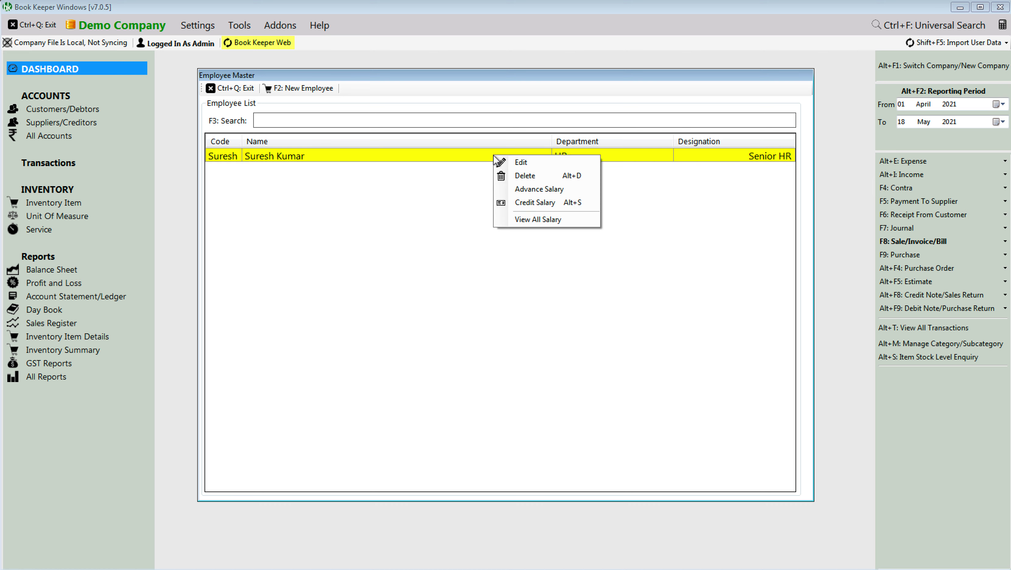
pyautogui.click(531, 203)
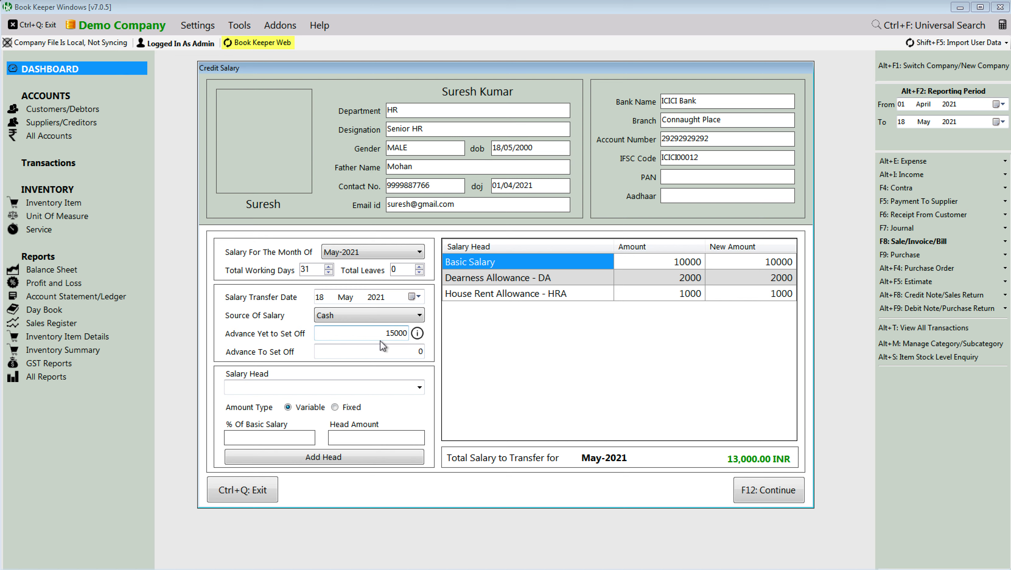
pyautogui.click(376, 353)
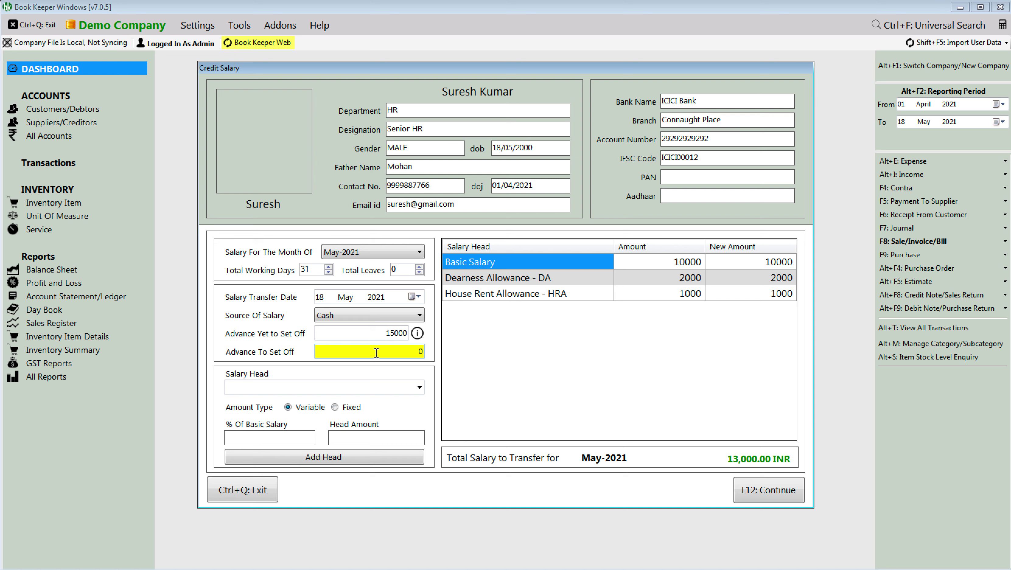
pyautogui.write('5000')
pyautogui.click(752, 492)
pyautogui.press('Return')
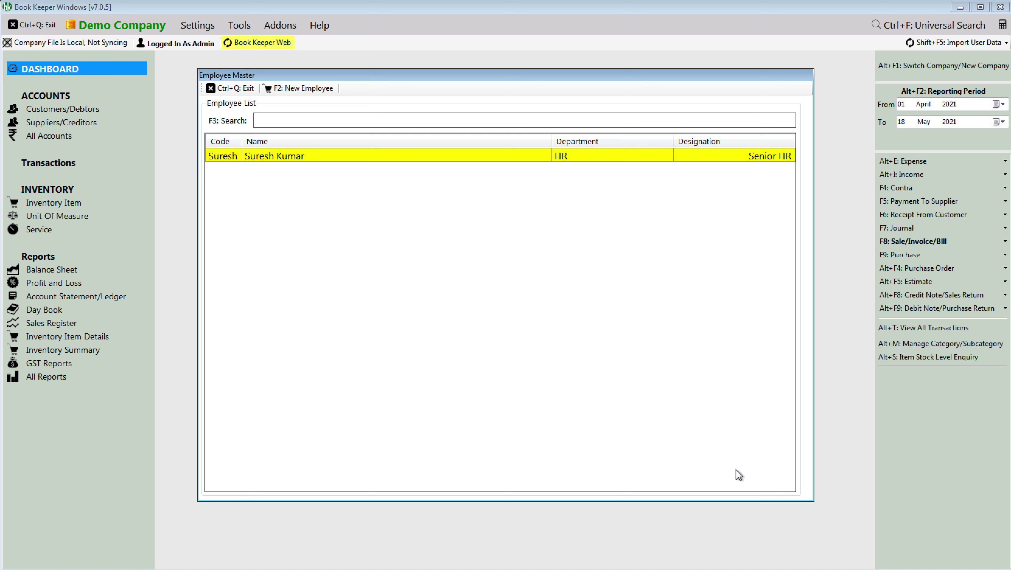
# Step: Open the JRN2 pay slip from the employee's salary voucher list
pyautogui.rightClick(518, 155)
pyautogui.click(560, 221)
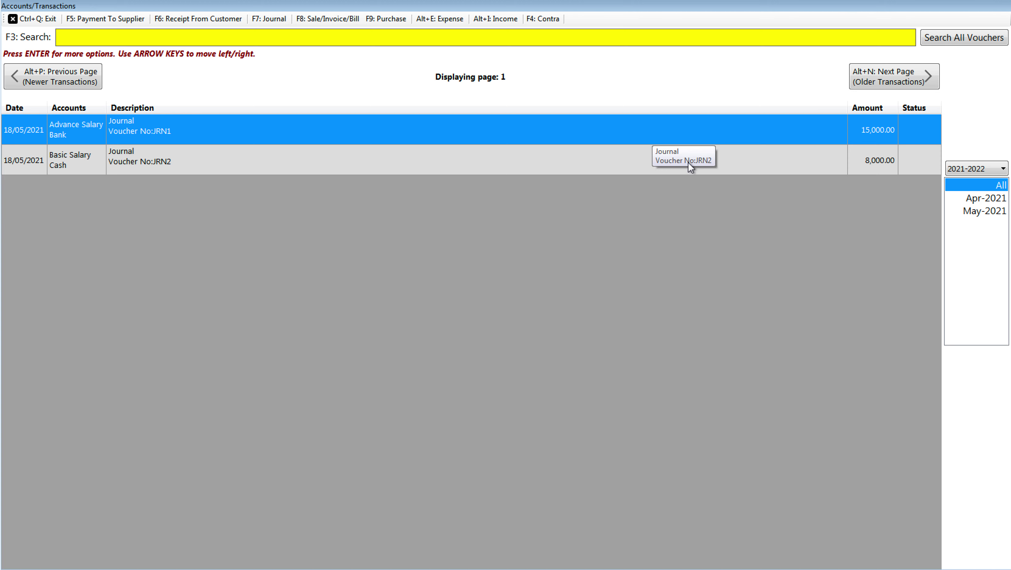
pyautogui.rightClick(610, 156)
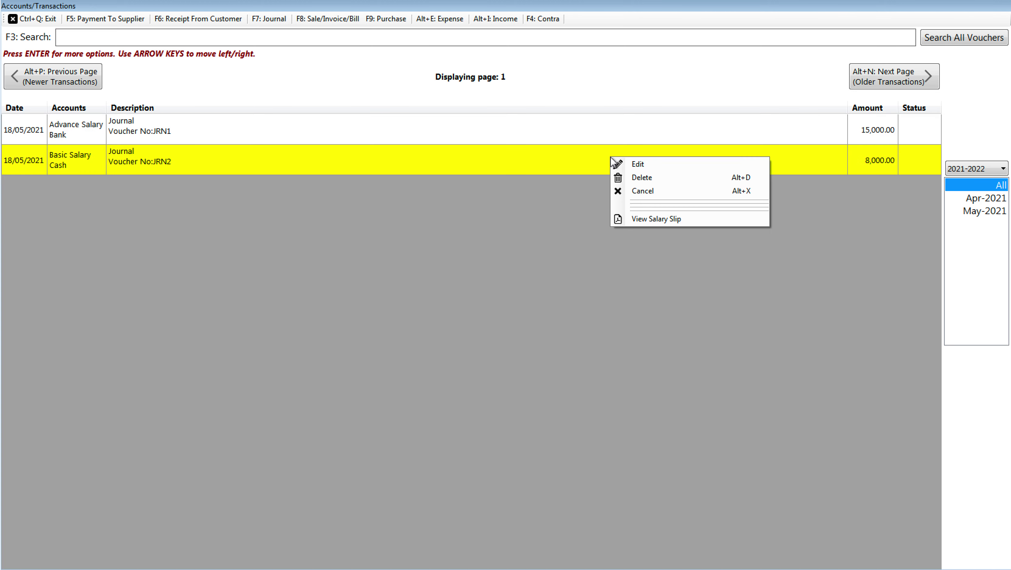
pyautogui.click(657, 220)
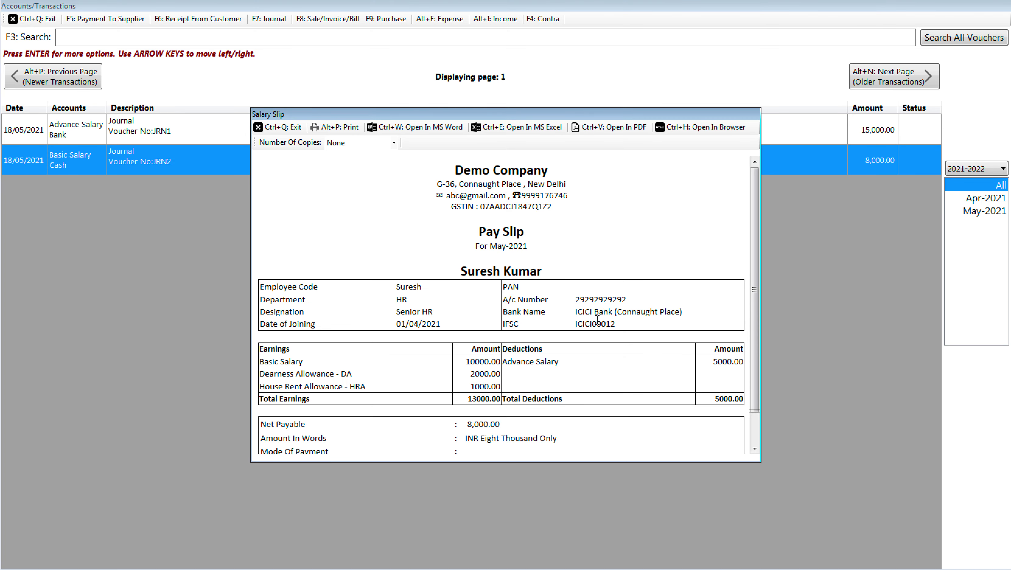
# Step: Review the pay slip's earnings, Advance Salary deduction and 8,000.00 net payable, then close it
pyautogui.scroll(-2, 472, 340)
pyautogui.moveTo(466, 325); pyautogui.dragTo(494, 362)
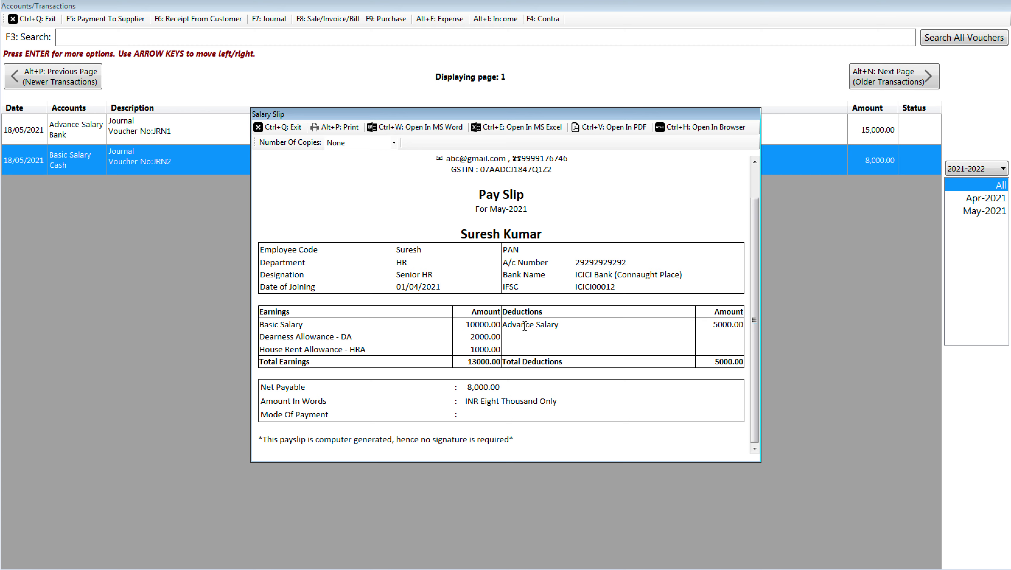
pyautogui.moveTo(527, 326); pyautogui.dragTo(727, 322)
pyautogui.click(673, 335)
pyautogui.moveTo(502, 388); pyautogui.dragTo(467, 389)
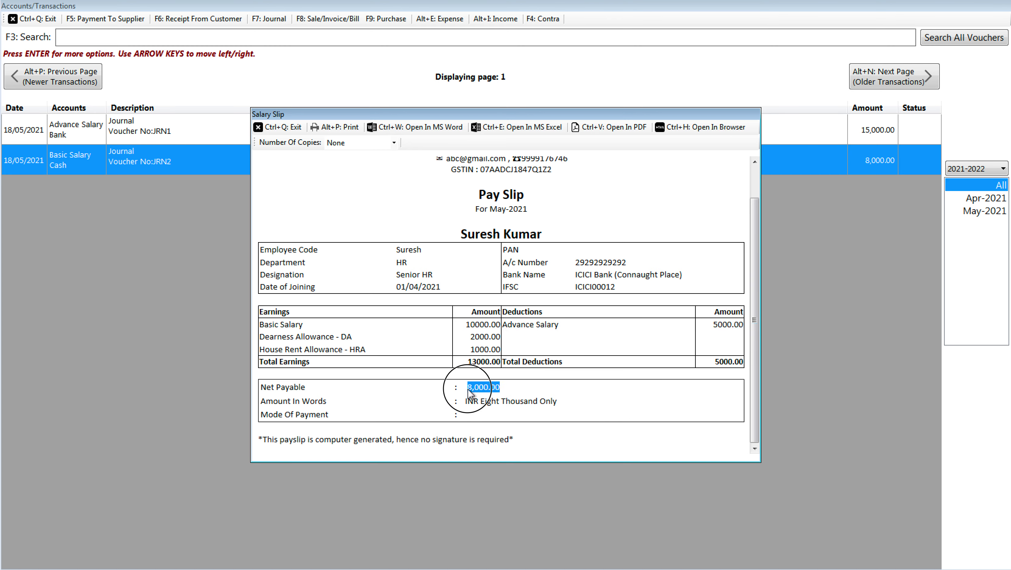
pyautogui.click(282, 128)
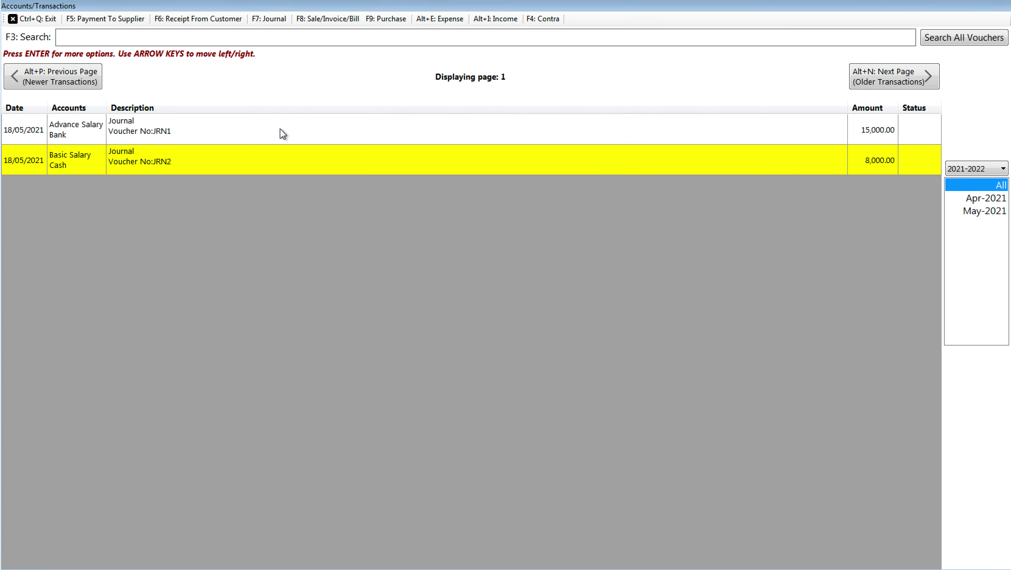
pyautogui.click(174, 569)
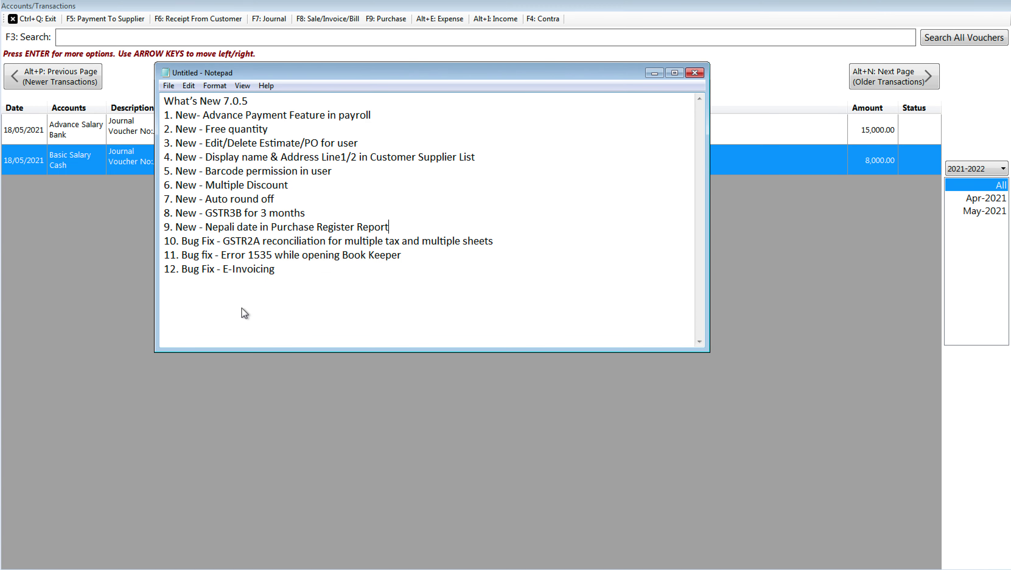
# Step: Add line 'a. You can give the Advance Salary, Tools > Payroll > Employee Name > Advance Salary' and begin 'b.'
pyautogui.click(402, 118)
pyautogui.press('Return')
pyautogui.press('Return')
pyautogui.press('Return')
pyautogui.press('Return')
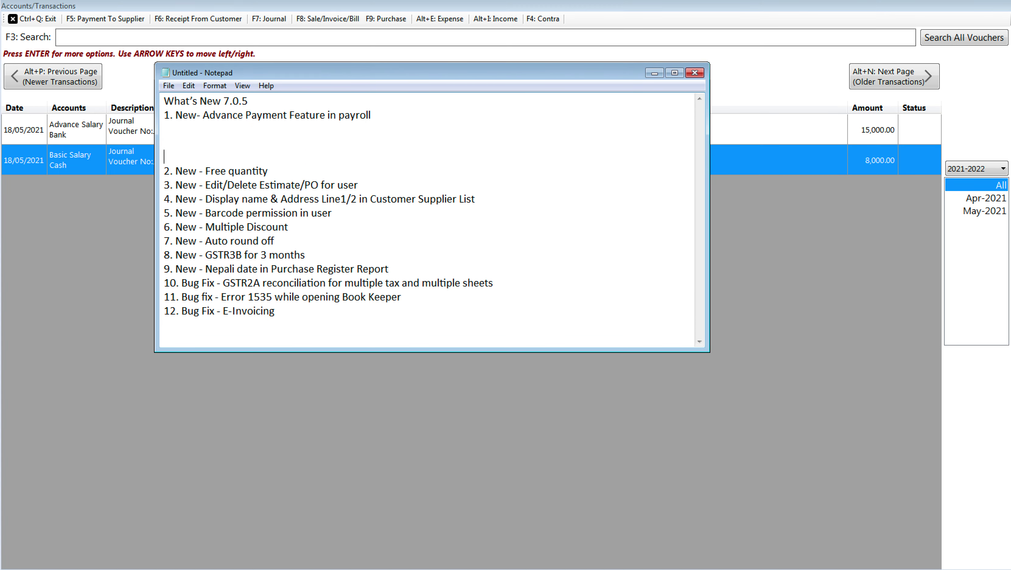
pyautogui.press('Up')
pyautogui.press('Up')
pyautogui.press('Up')
pyautogui.write('1.')
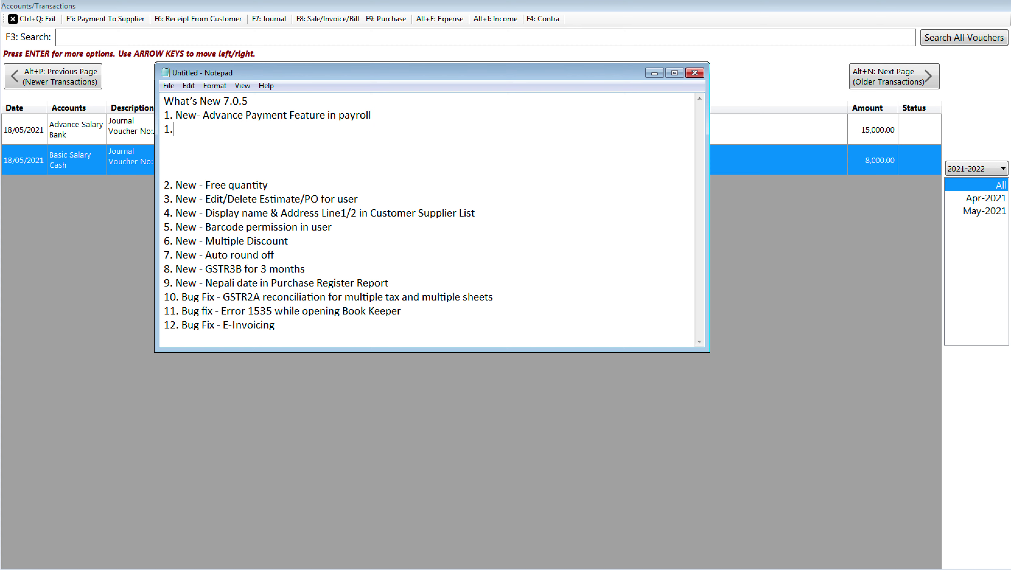
pyautogui.press('BackSpace')
pyautogui.press('BackSpace')
pyautogui.write('a. You can give the Advance Sa')
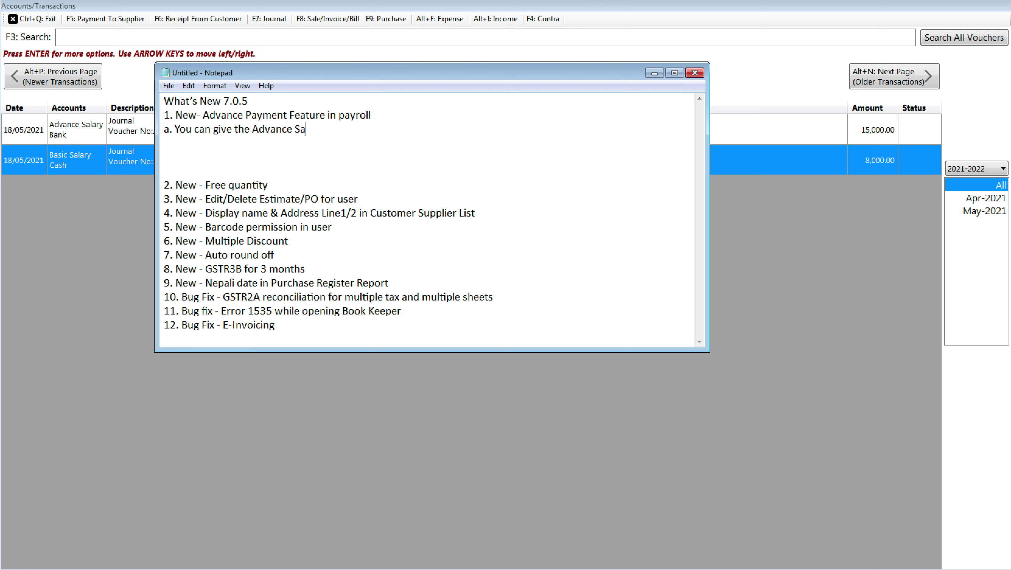
pyautogui.write('lary, Tools > Payroll > Em')
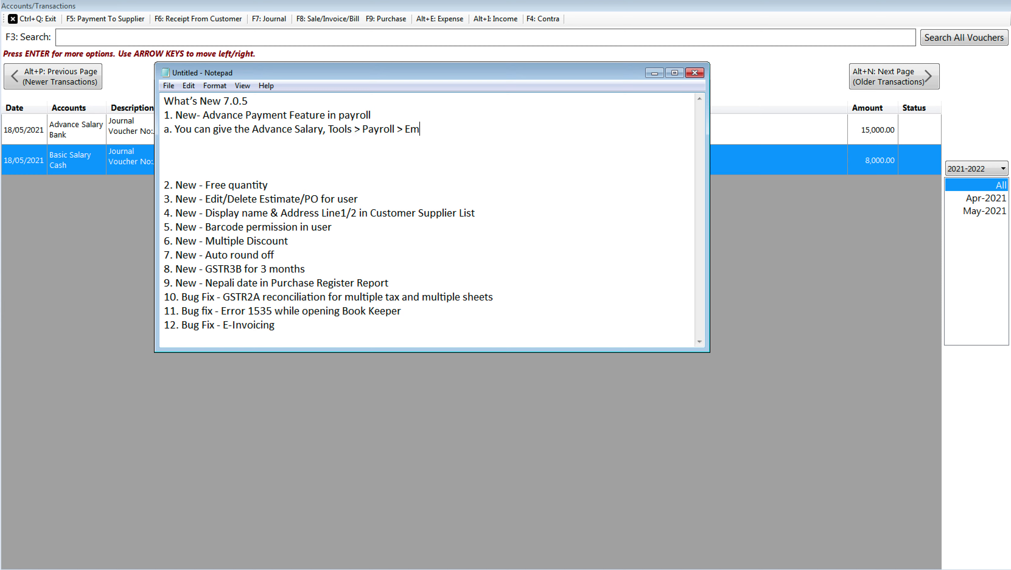
pyautogui.write('ployee Name > Advance Sa')
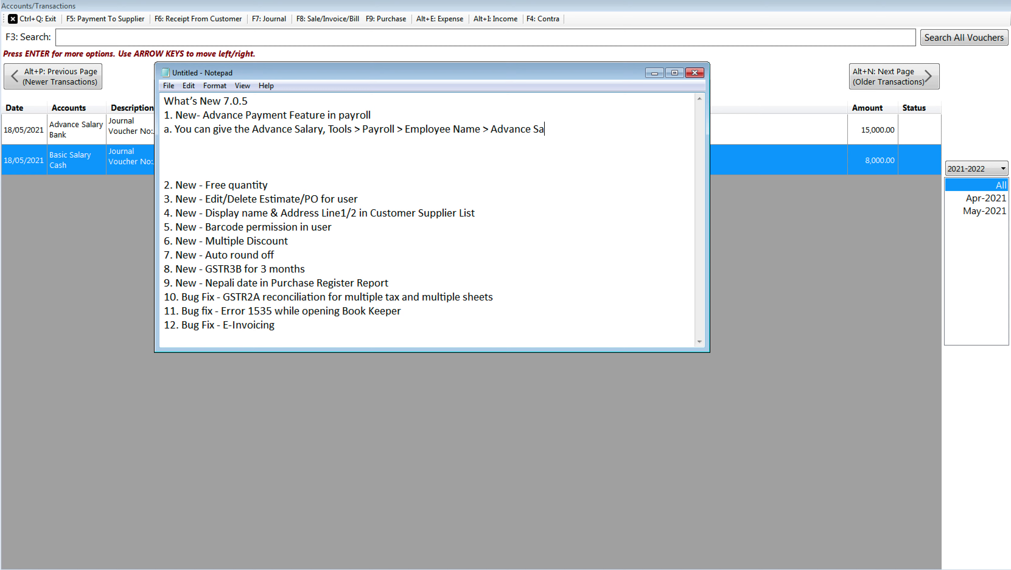
pyautogui.write('lary')
pyautogui.press('Return')
pyautogui.write('b.')
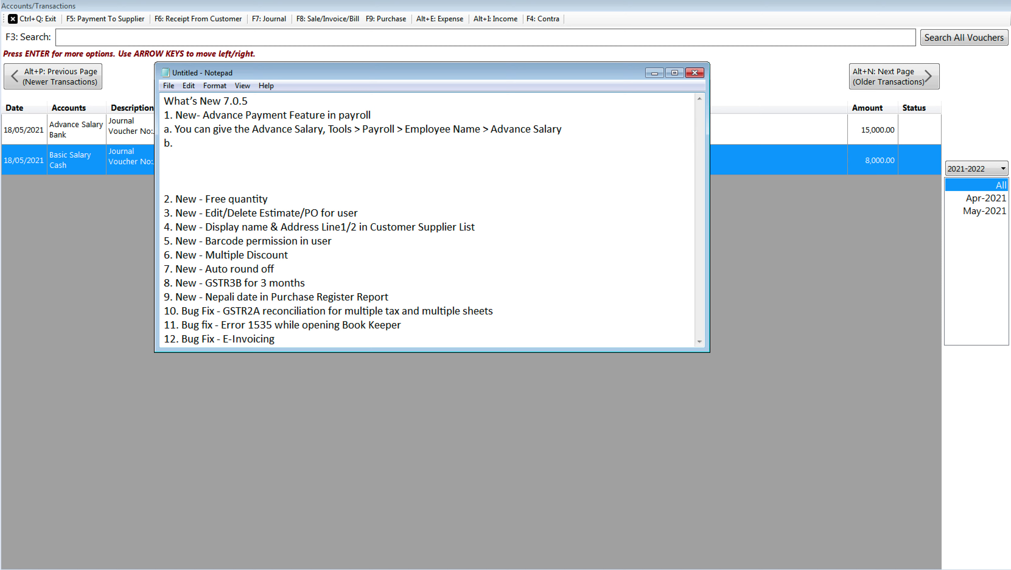
# Step: Finish point b. with 'Employee > Credit Salary > Advance diya hai, and how much advance yet to setoff', adding blank lines under Free quantity
pyautogui.write('Employee > Credit Salary > ')
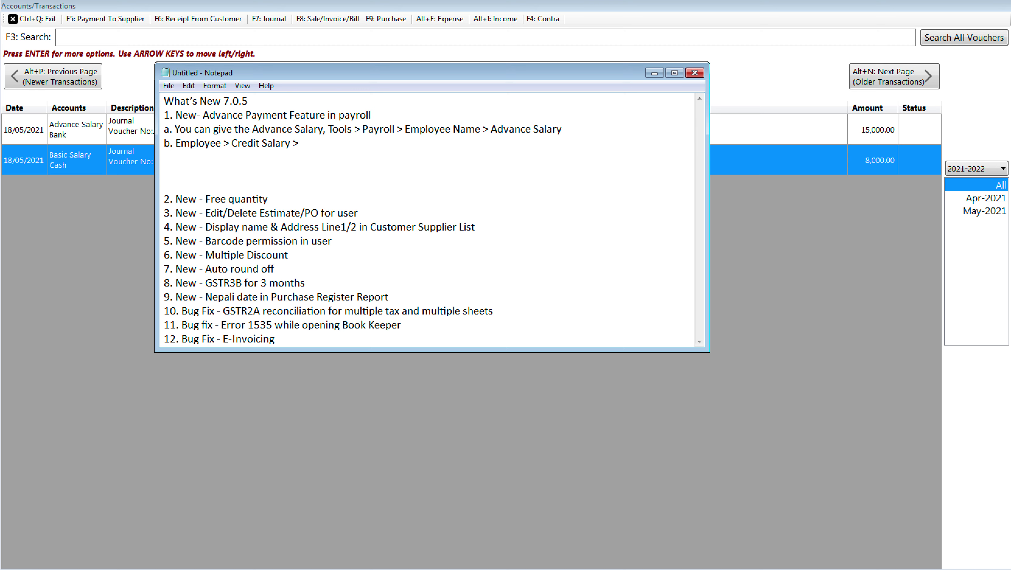
pyautogui.write('Advance diya hai, and ')
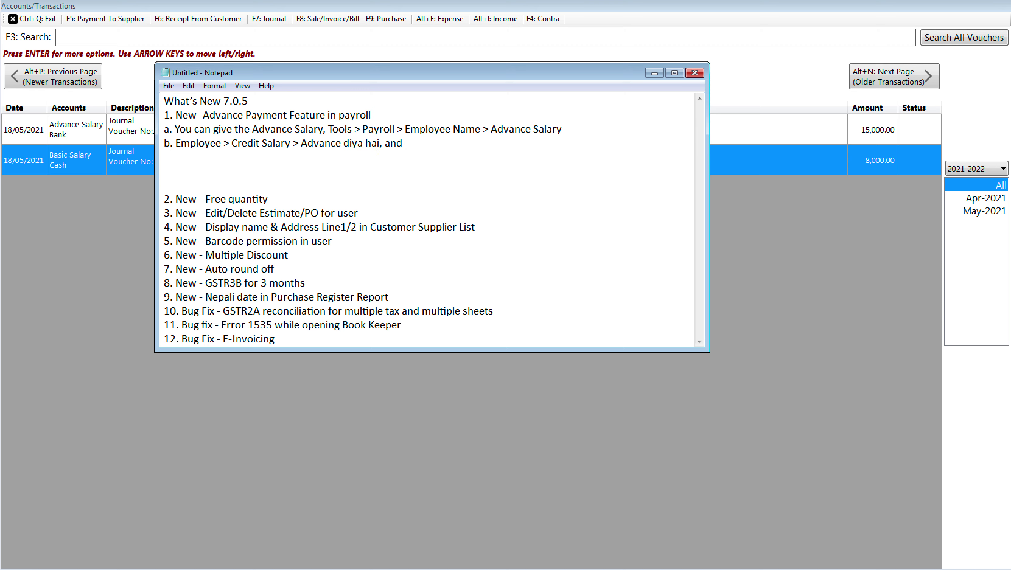
pyautogui.write('how much advance yet to setoff')
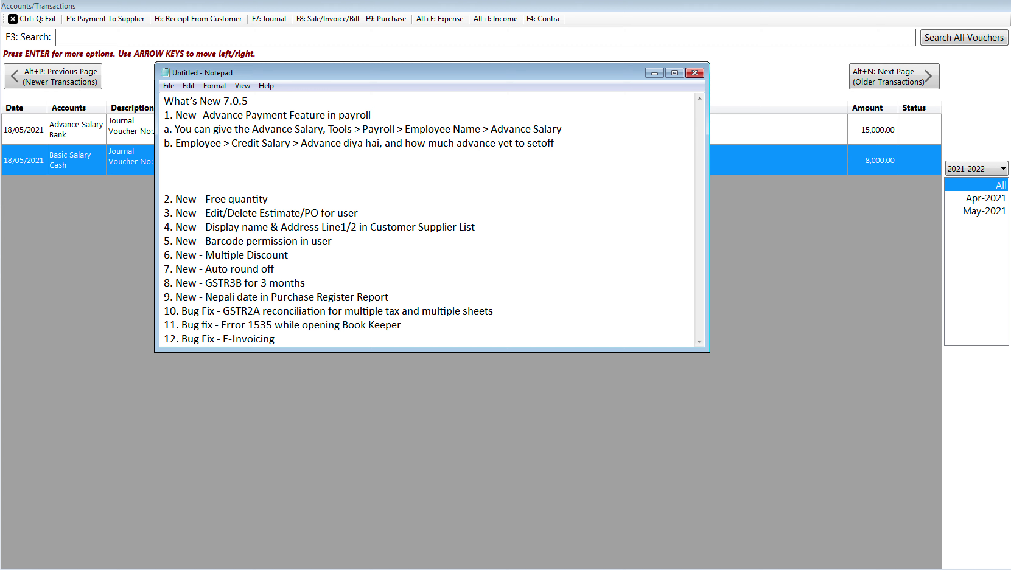
pyautogui.press('Down')
pyautogui.press('Down')
pyautogui.press('Down')
pyautogui.press('Down')
pyautogui.press('Down')
pyautogui.press('Left')
pyautogui.press('Return')
pyautogui.press('Return')
pyautogui.press('Return')
pyautogui.press('Up')
pyautogui.press('Up')
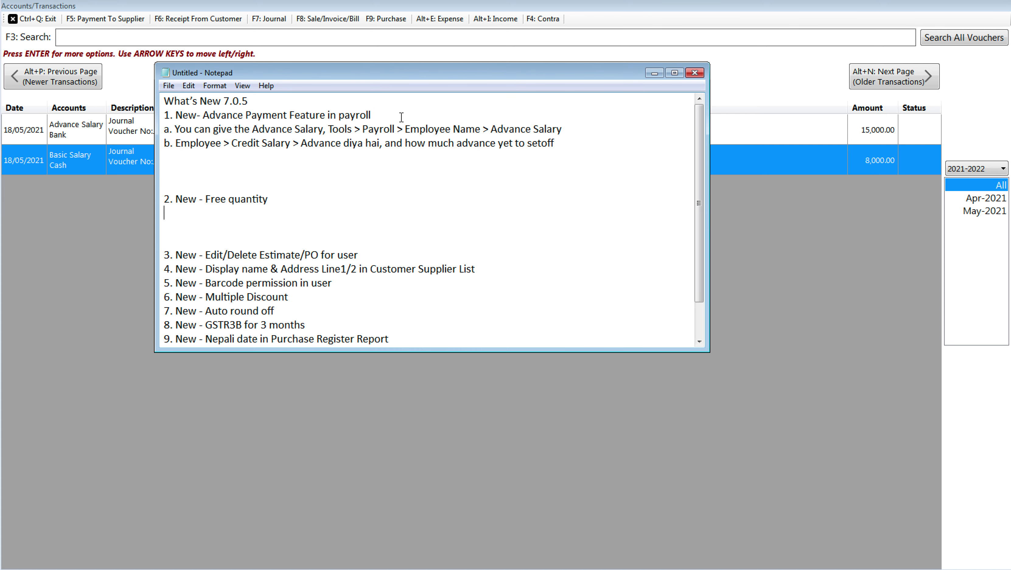
pyautogui.press('Down')
pyautogui.press('Return')
pyautogui.press('Return')
pyautogui.press('Return')
pyautogui.press('Return')
pyautogui.press('Return')
pyautogui.press('Return')
pyautogui.press('Return')
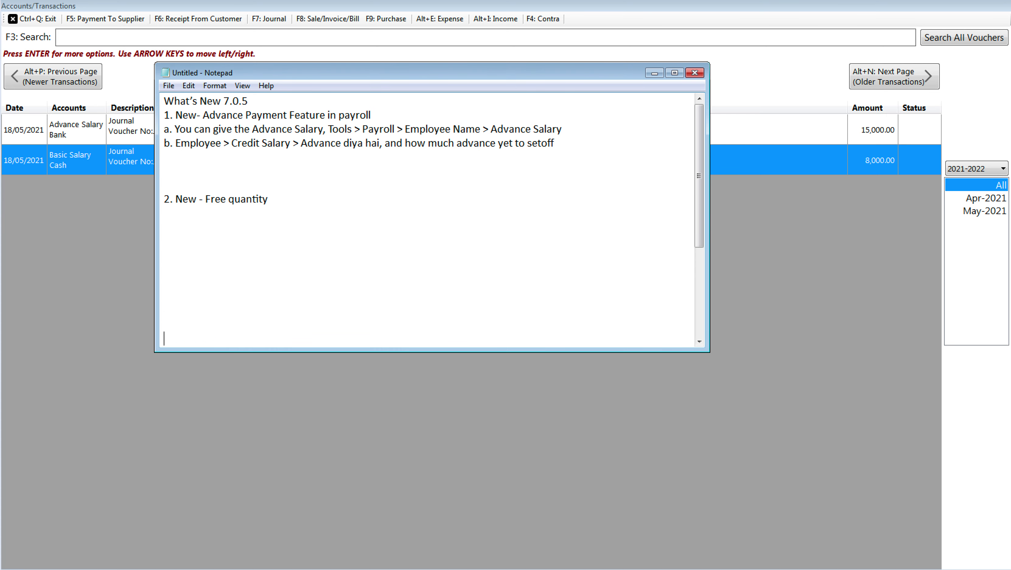
pyautogui.press('Up')
pyautogui.press('Up')
pyautogui.press('Up')
# Step: Close the transactions and employee lists and start a new inventory item
pyautogui.click(49, 301)
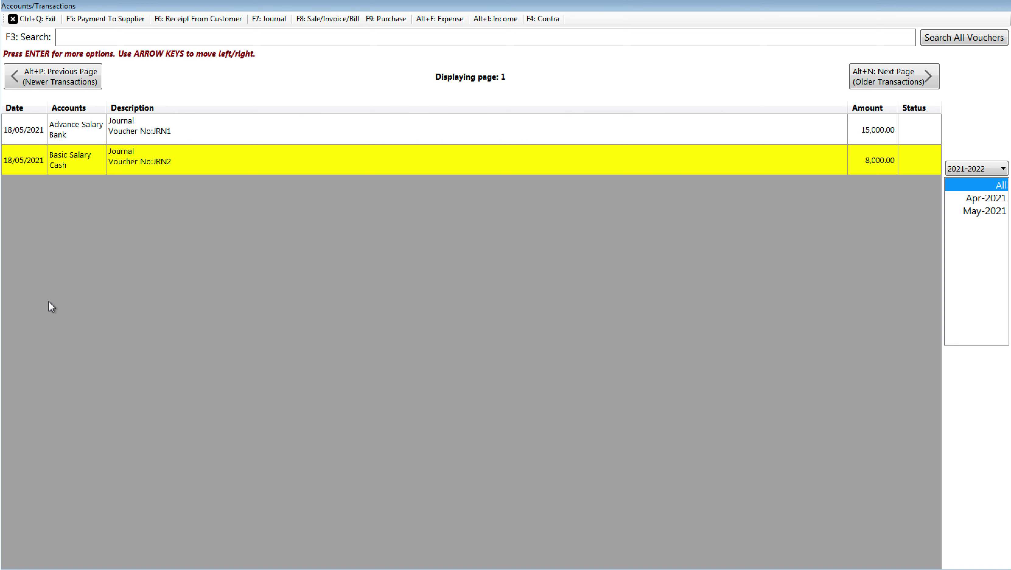
pyautogui.click(36, 19)
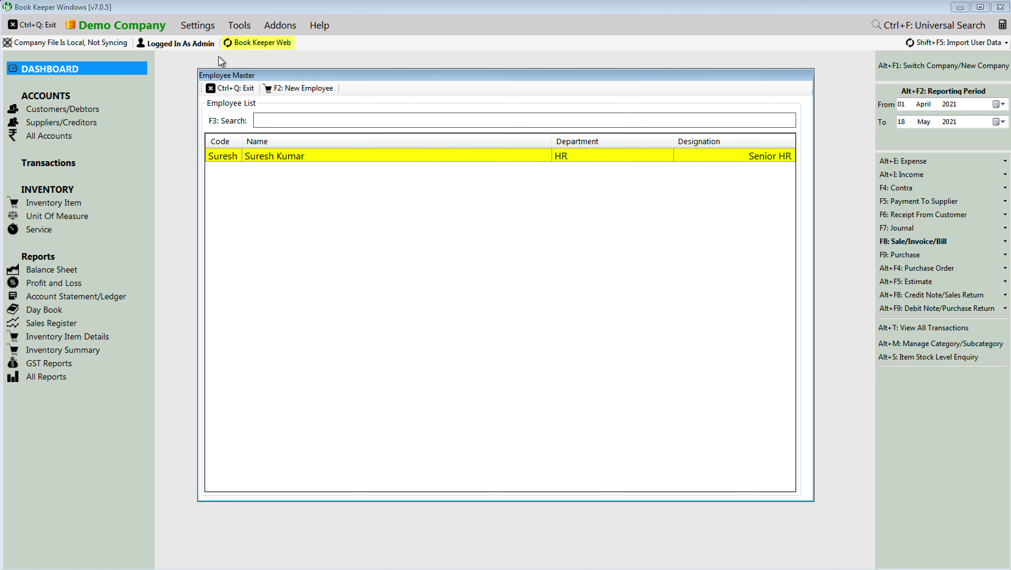
pyautogui.click(245, 89)
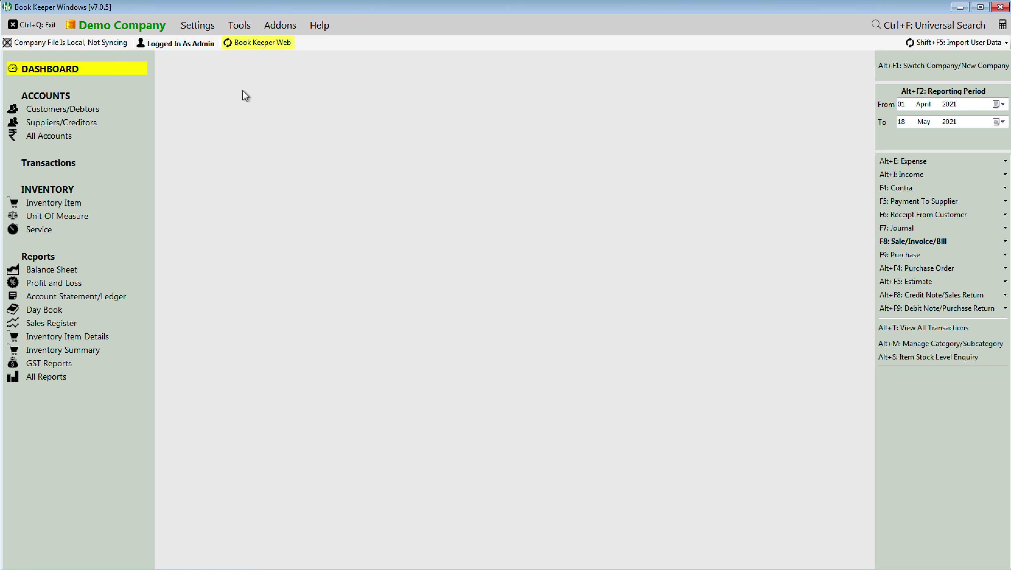
pyautogui.click(47, 203)
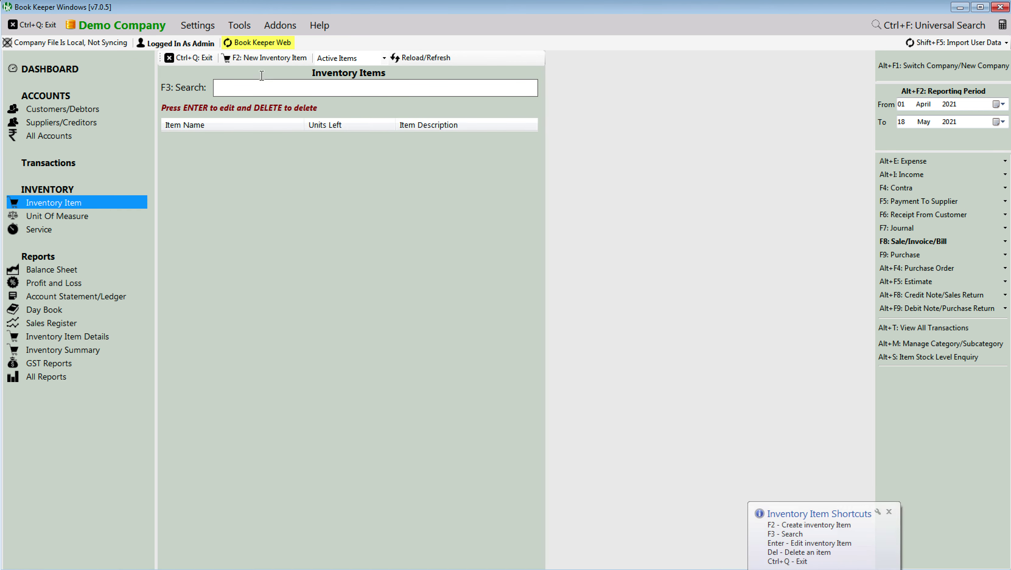
pyautogui.click(255, 62)
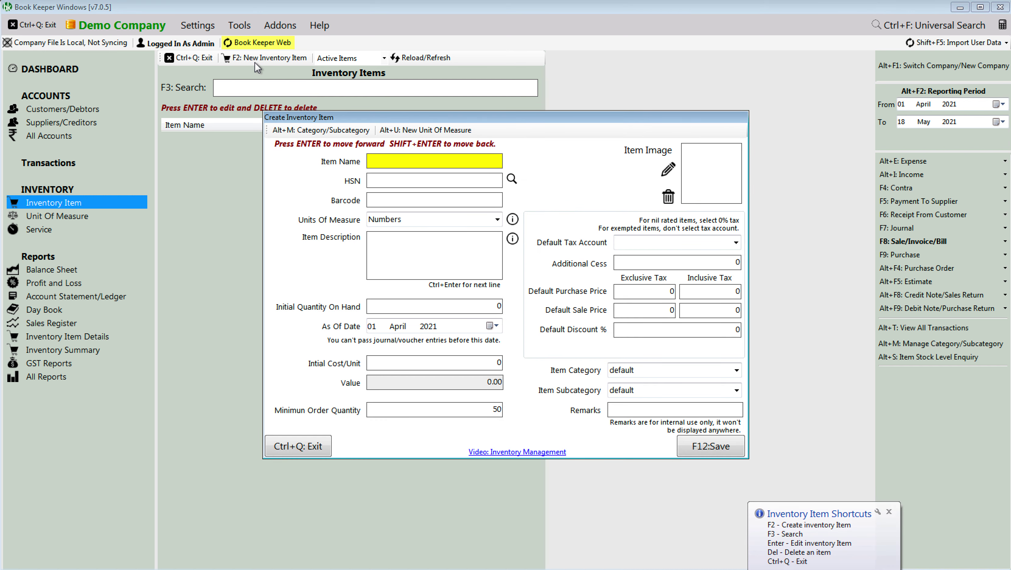
# Step: Save Aata as a new inventory item
pyautogui.write('Aata')
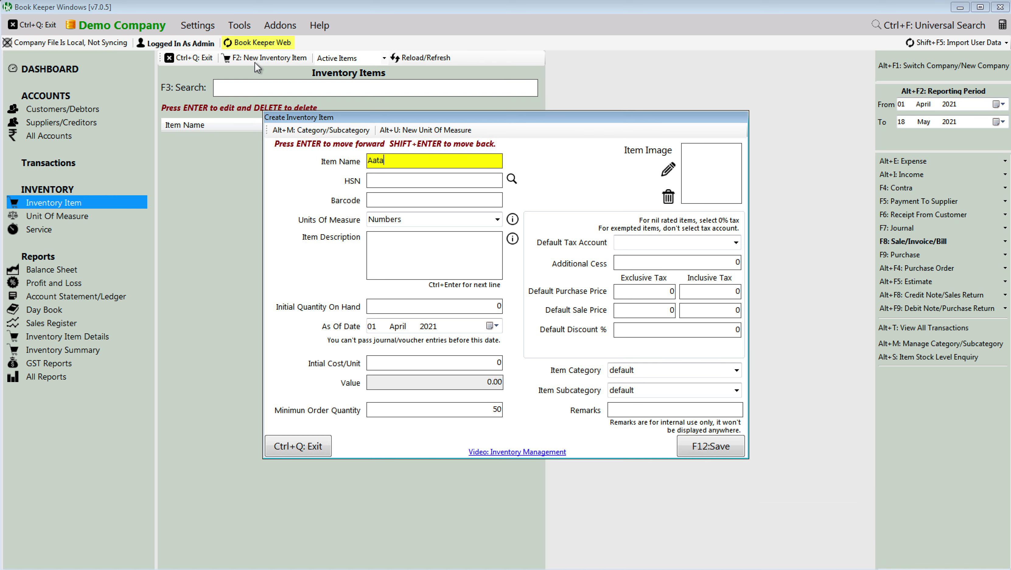
pyautogui.press('Return')
pyautogui.press('Return')
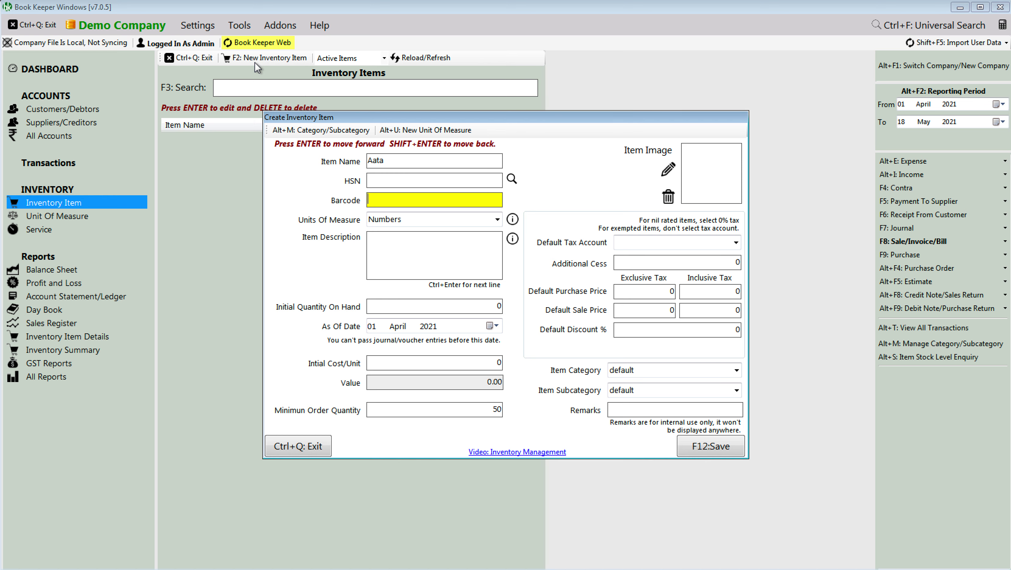
pyautogui.press('Return')
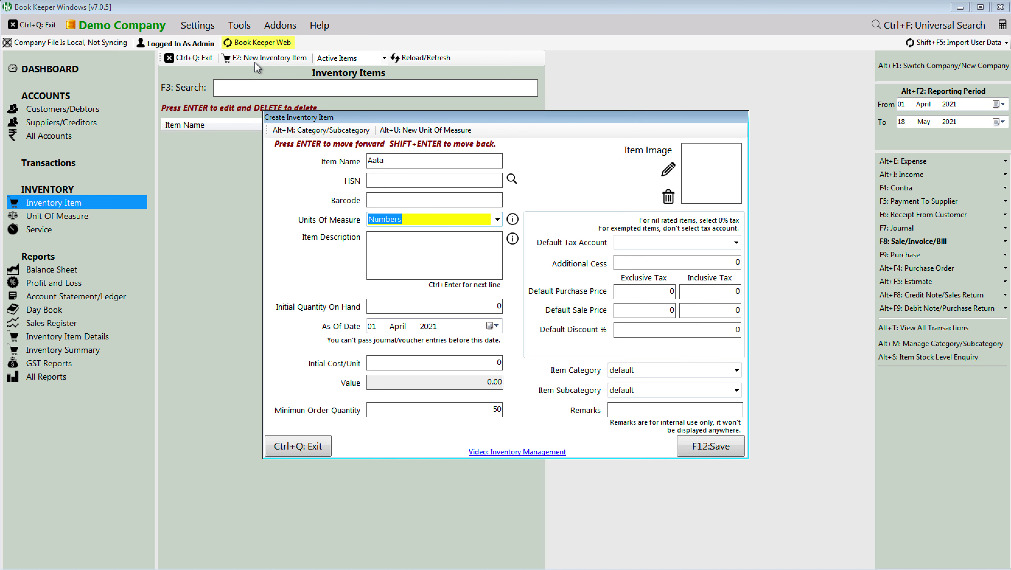
pyautogui.press('Return')
pyautogui.press('Return')
pyautogui.press('Return')
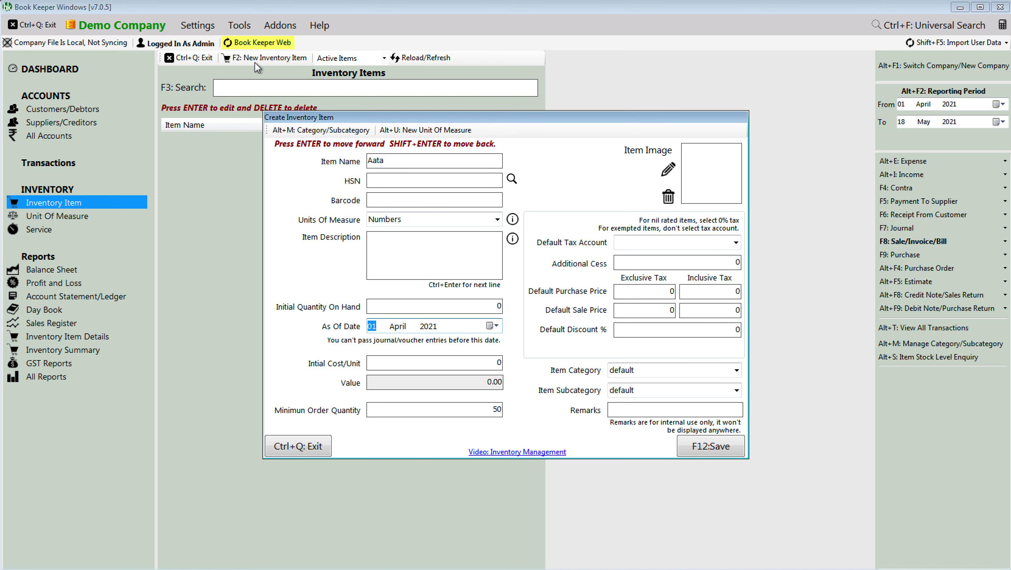
pyautogui.press('F12')
# Step: Save Maida and Biscuit as inventory items without a tax account, then close the item form and list
pyautogui.press('Return')
pyautogui.hotkey('alt', 'Tab')
pyautogui.hotkey('alt', 'Tab')
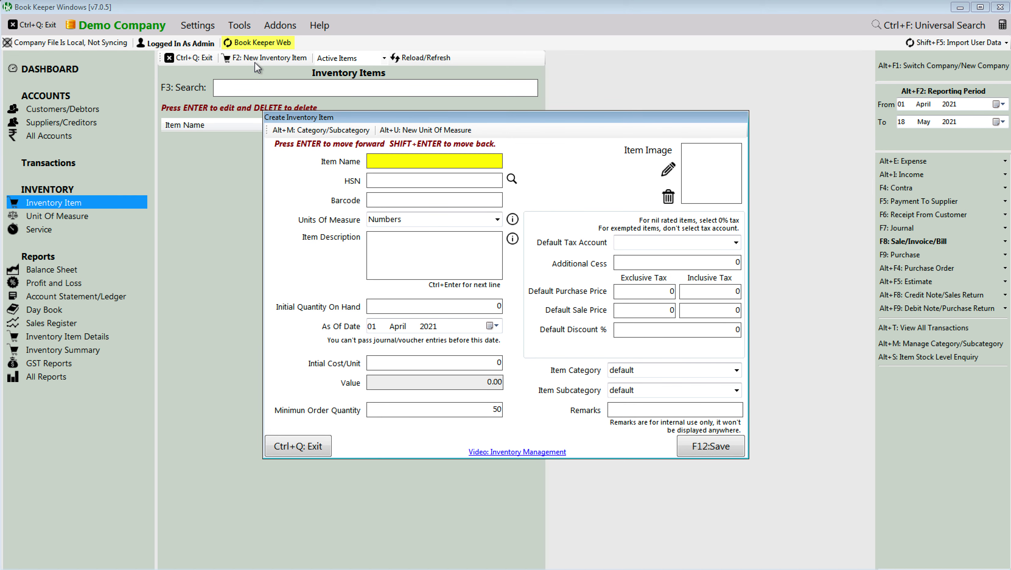
pyautogui.write('Maida')
pyautogui.press('F12')
pyautogui.click(542, 338)
pyautogui.press('Return')
pyautogui.write('Biscuit')
pyautogui.press('F12')
pyautogui.click(542, 338)
pyautogui.press('Return')
pyautogui.hotkey('ctrl', 'q')
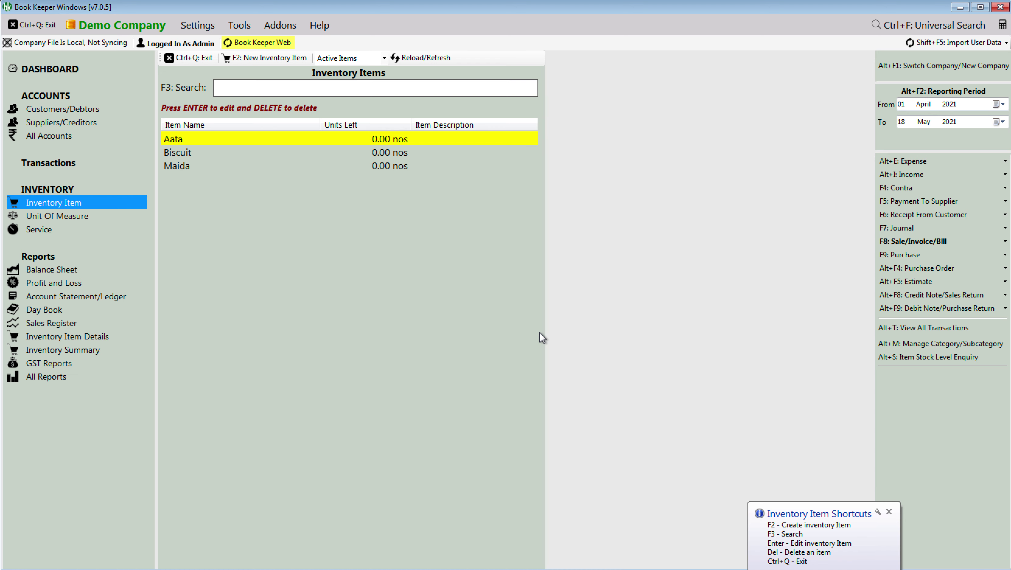
pyautogui.hotkey('ctrl', 'q')
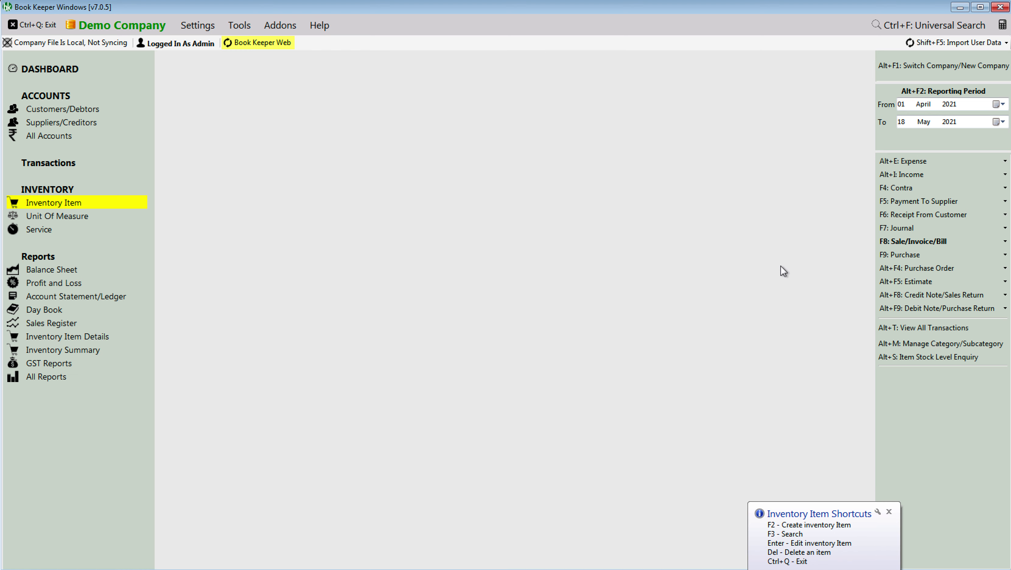
# Step: Start a new sale invoice and add Aata, quantity 1 at rate 300
pyautogui.click(898, 242)
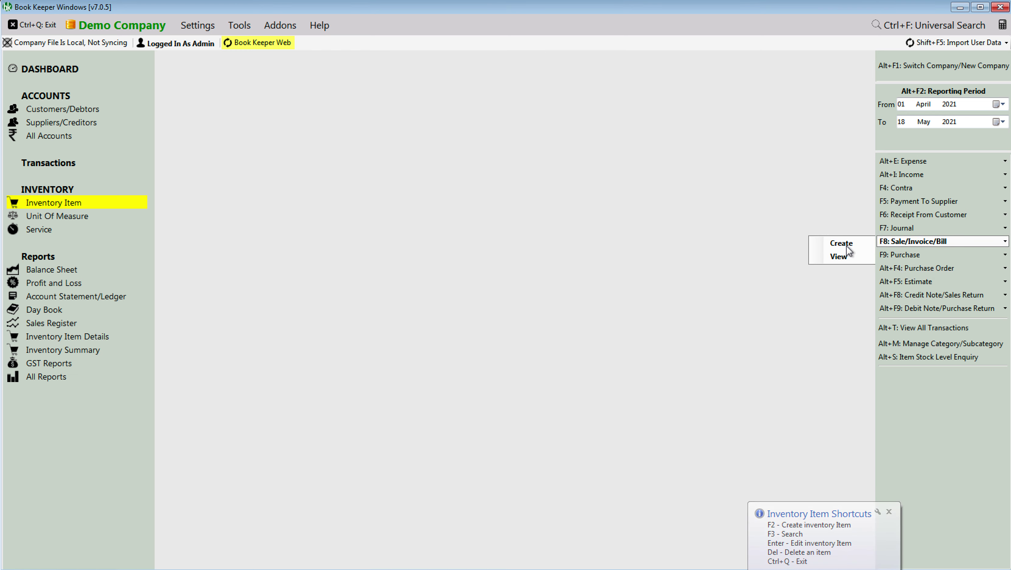
pyautogui.click(847, 245)
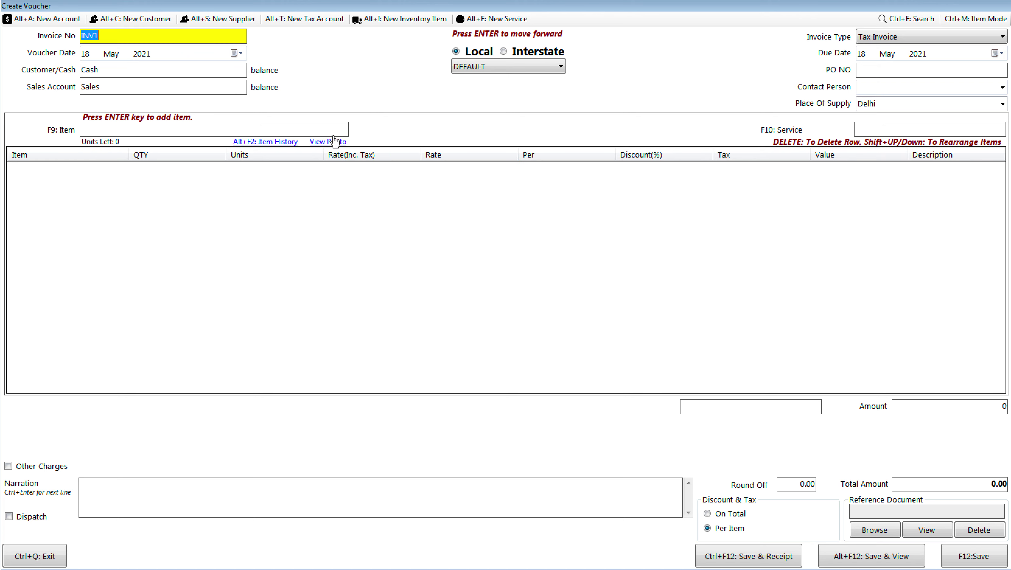
pyautogui.click(322, 129)
pyautogui.write('A')
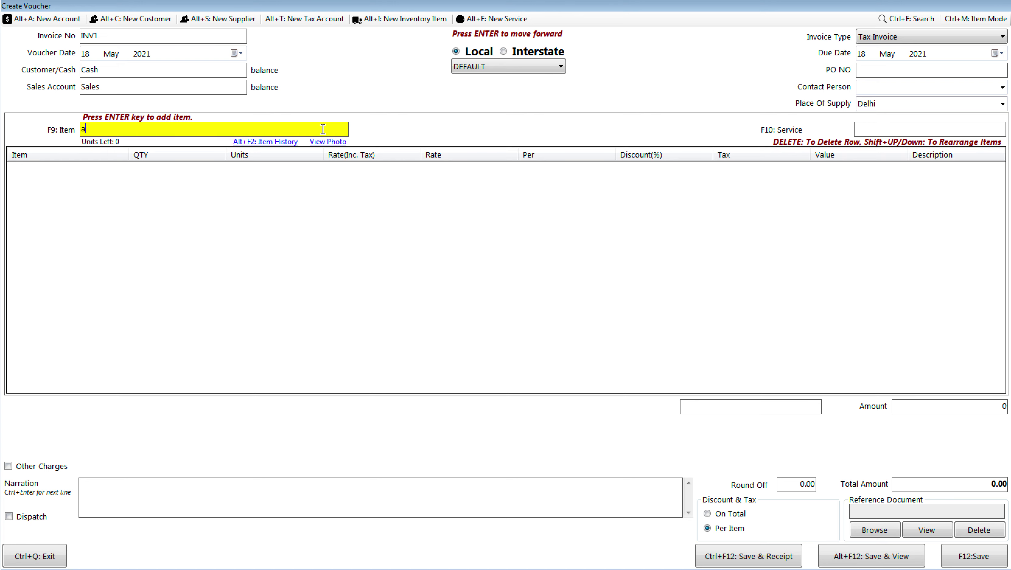
pyautogui.press('Return')
pyautogui.write('1')
pyautogui.press('Return')
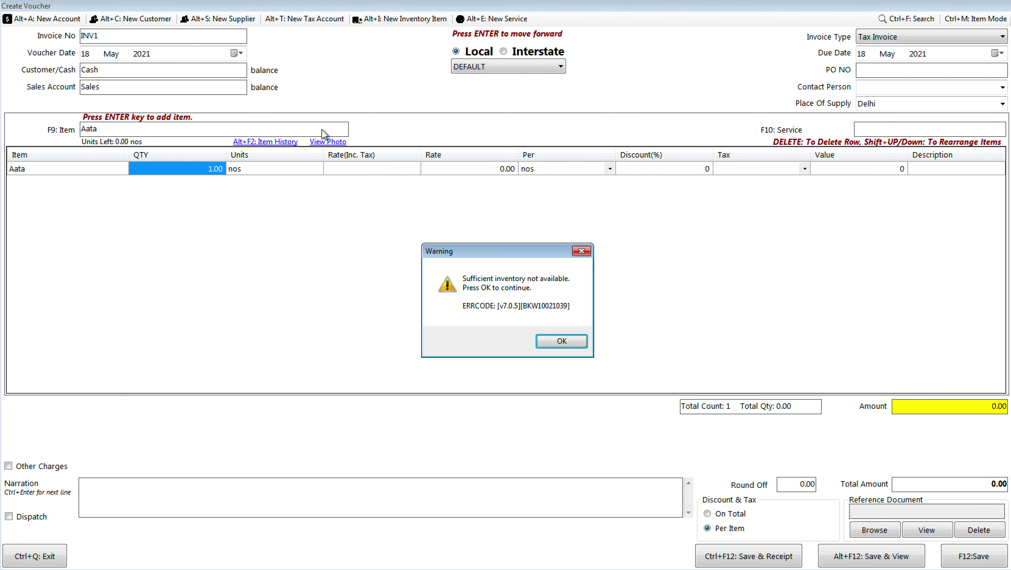
pyautogui.press('Return')
pyautogui.press('Return')
pyautogui.press('Return')
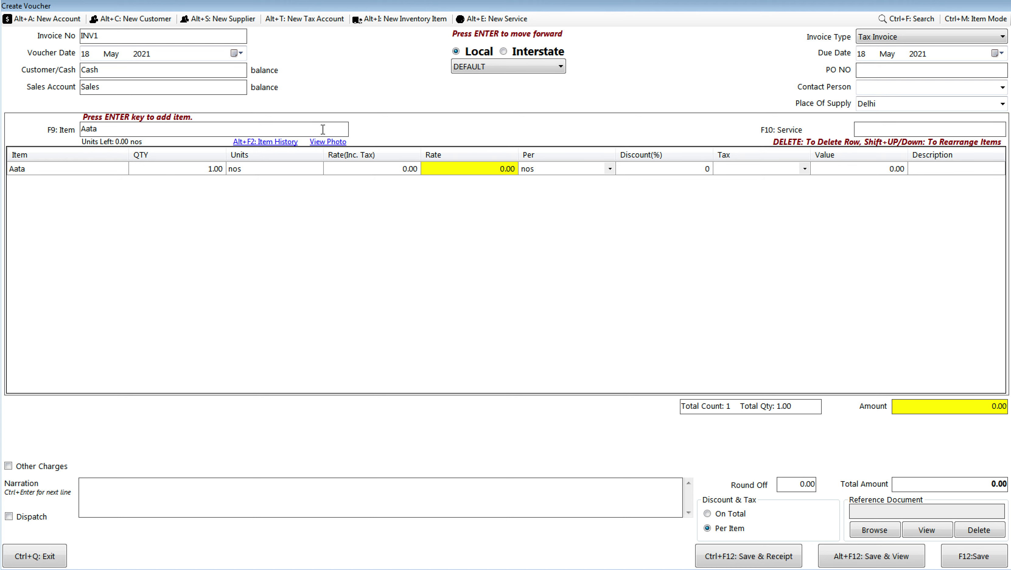
pyautogui.write('300')
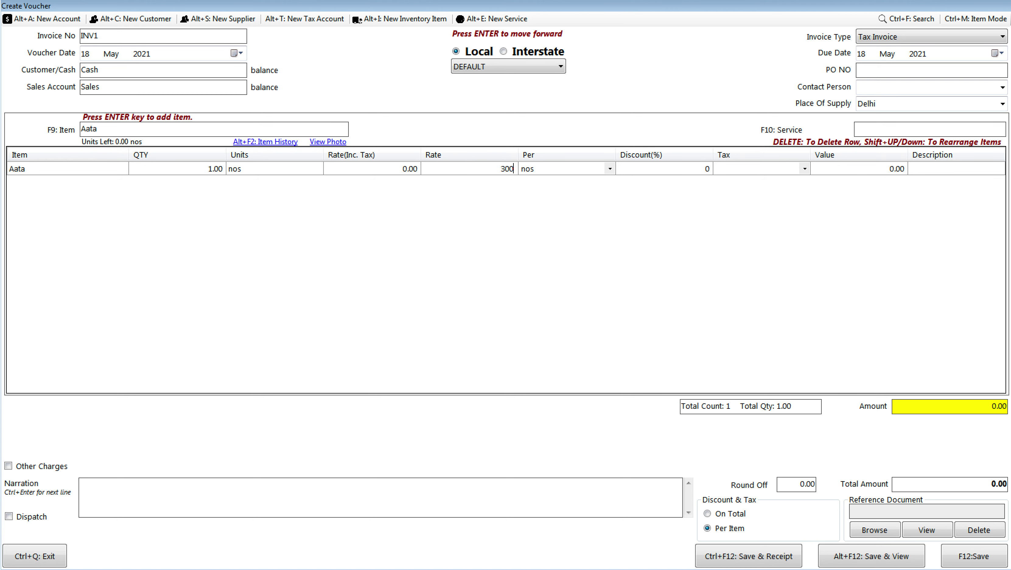
pyautogui.press('Return')
pyautogui.press('Return')
pyautogui.press('Return')
pyautogui.press('Return')
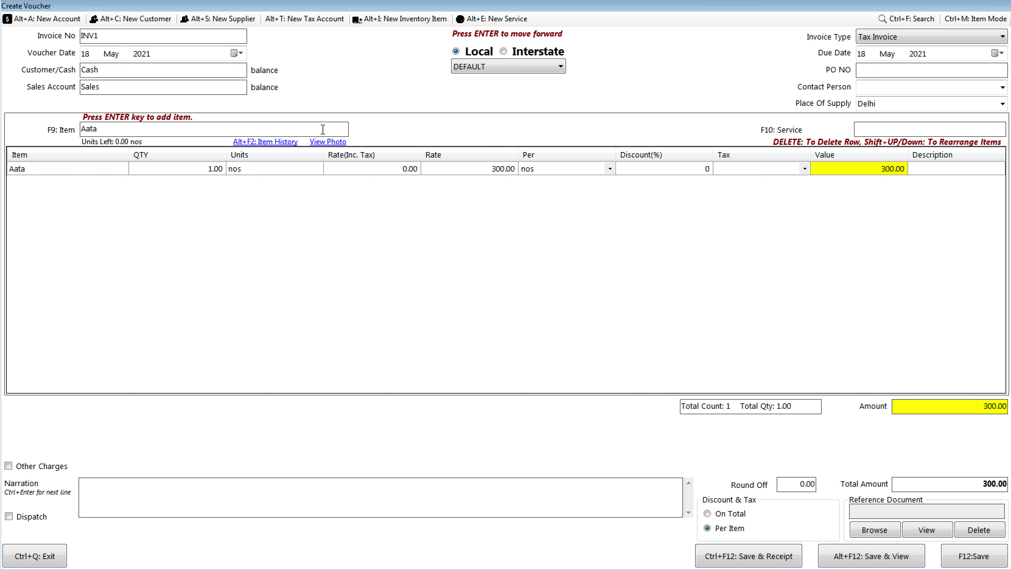
pyautogui.press('Return')
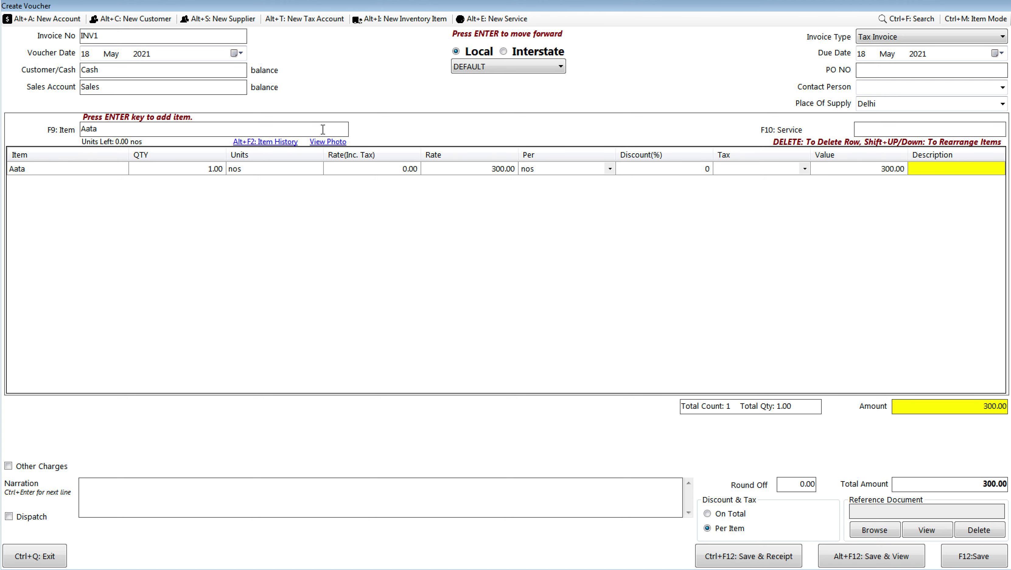
pyautogui.press('Return')
pyautogui.press('Return')
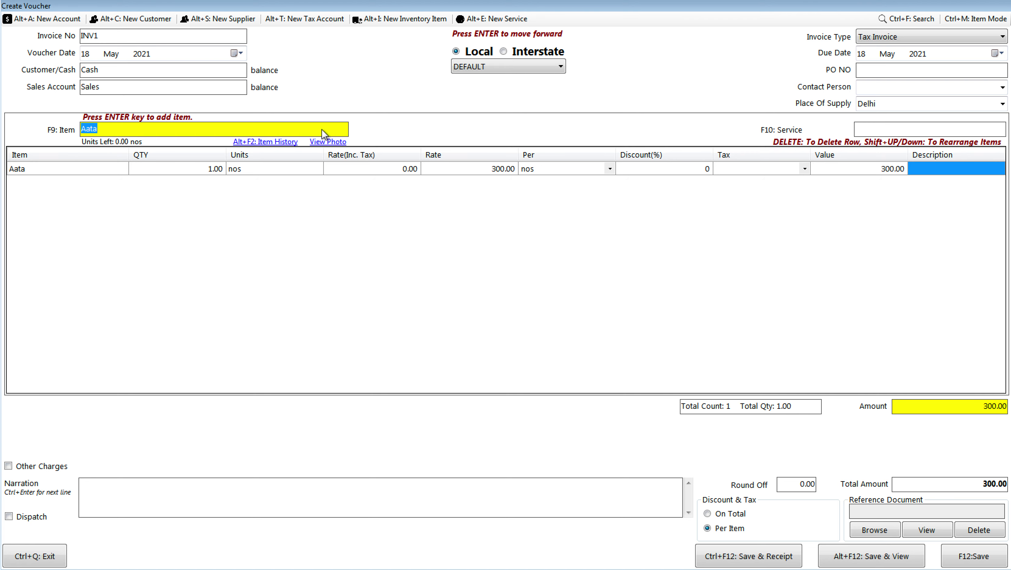
# Step: Add a free Maida line, quantity 1, and describe the Aata line as 'free maida with each packs'
pyautogui.write('Maida')
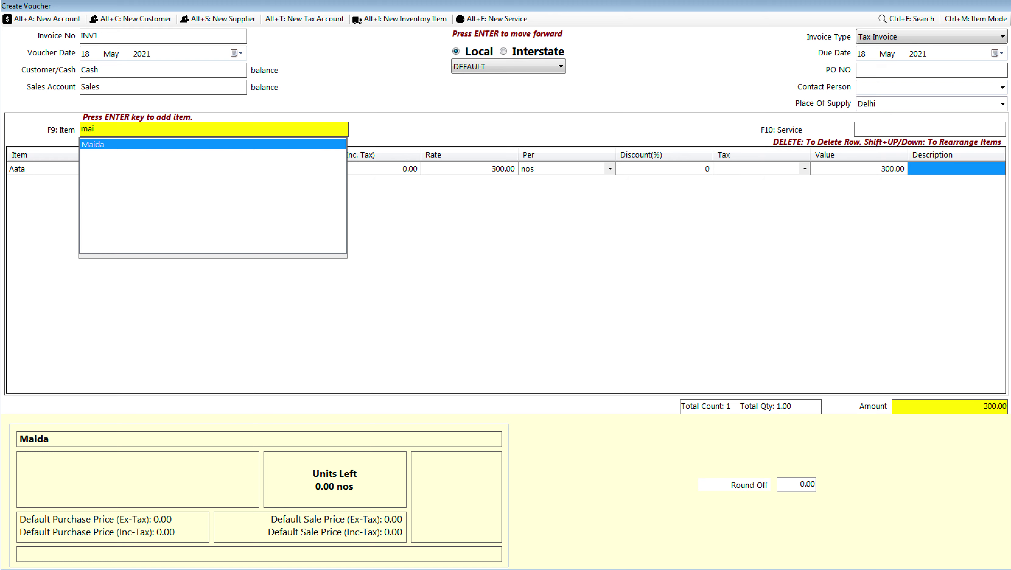
pyautogui.press('Return')
pyautogui.write('1')
pyautogui.press('Return')
pyautogui.press('Return')
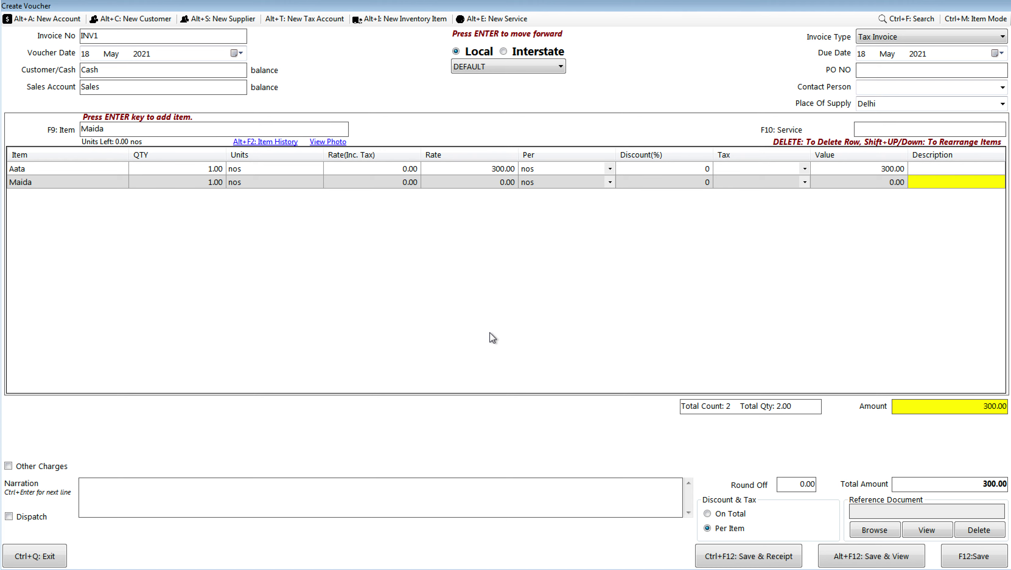
pyautogui.press('Up')
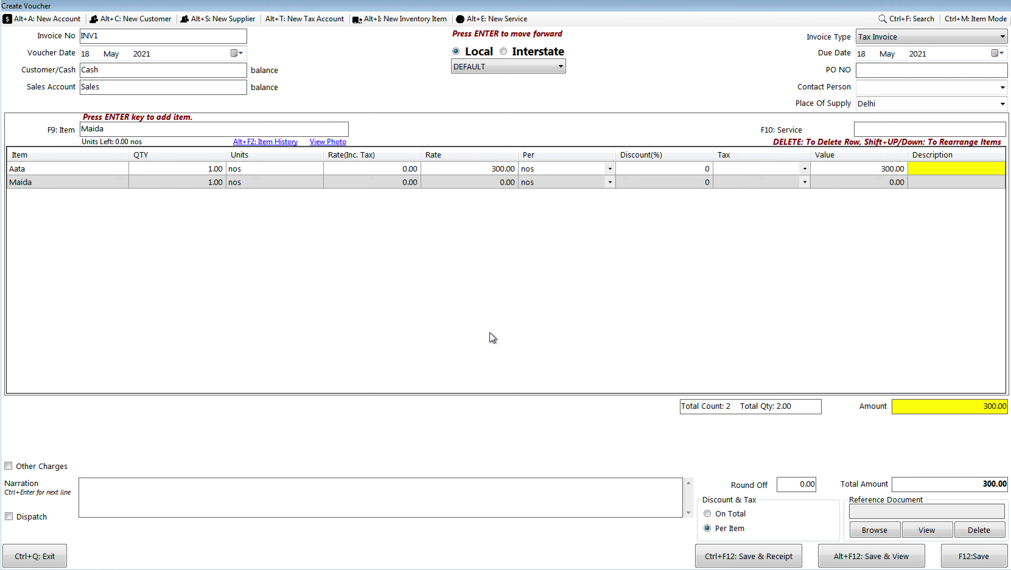
pyautogui.write('free maida with')
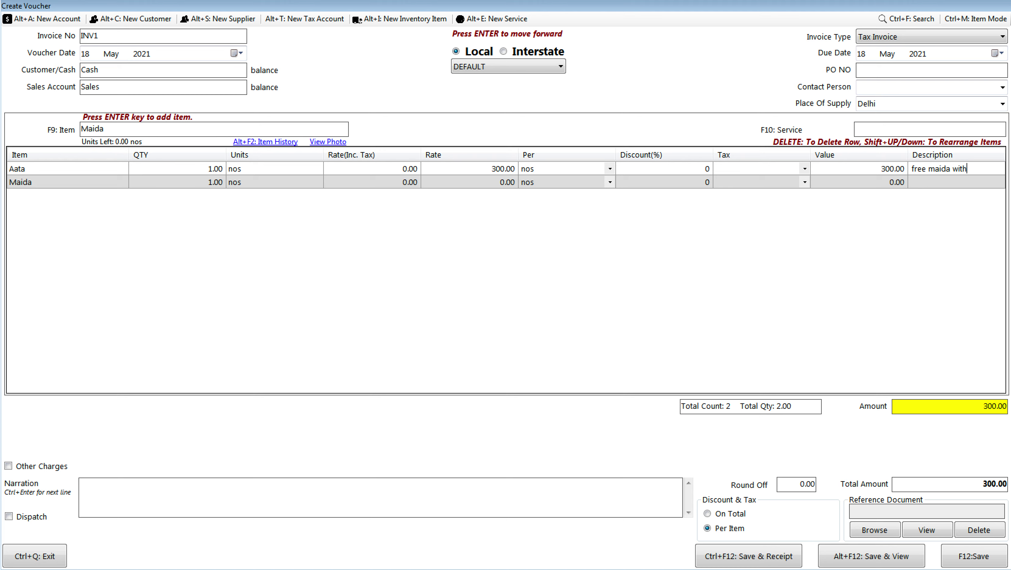
pyautogui.write(' each packs')
pyautogui.press('Return')
# Step: Add a Biscuit line, quantity 1 at rate 25.00
pyautogui.click(144, 128)
pyautogui.press('BackSpace')
pyautogui.press('BackSpace')
pyautogui.press('BackSpace')
pyautogui.press('BackSpace')
pyautogui.press('BackSpace')
pyautogui.write('b')
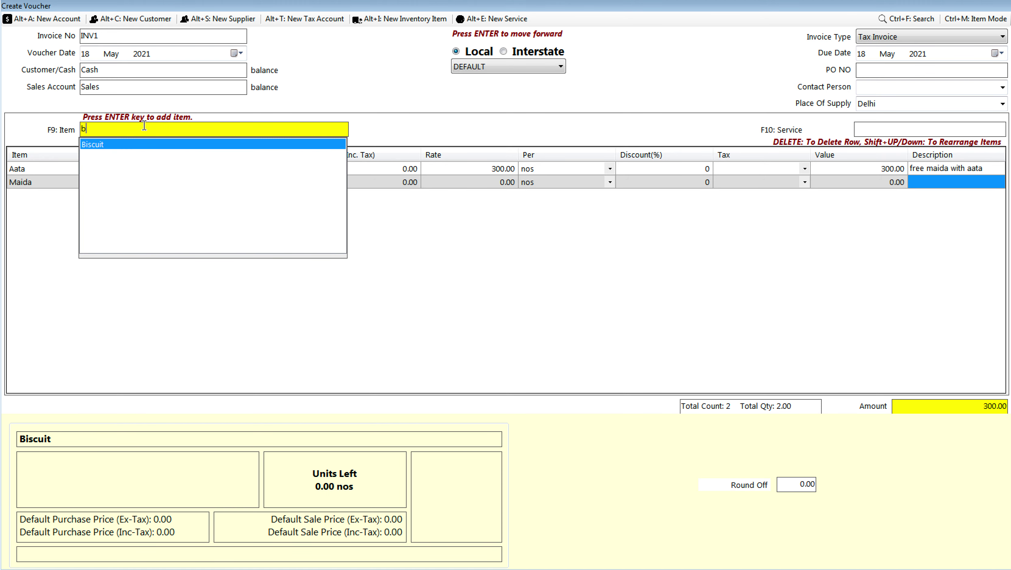
pyautogui.press('Return')
pyautogui.write('1')
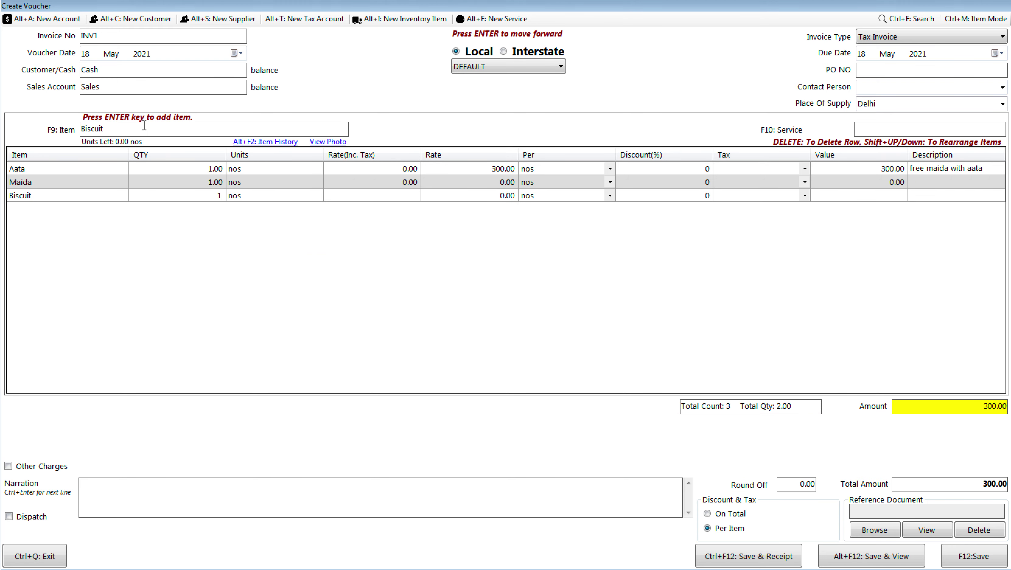
pyautogui.press('Return')
pyautogui.press('Return')
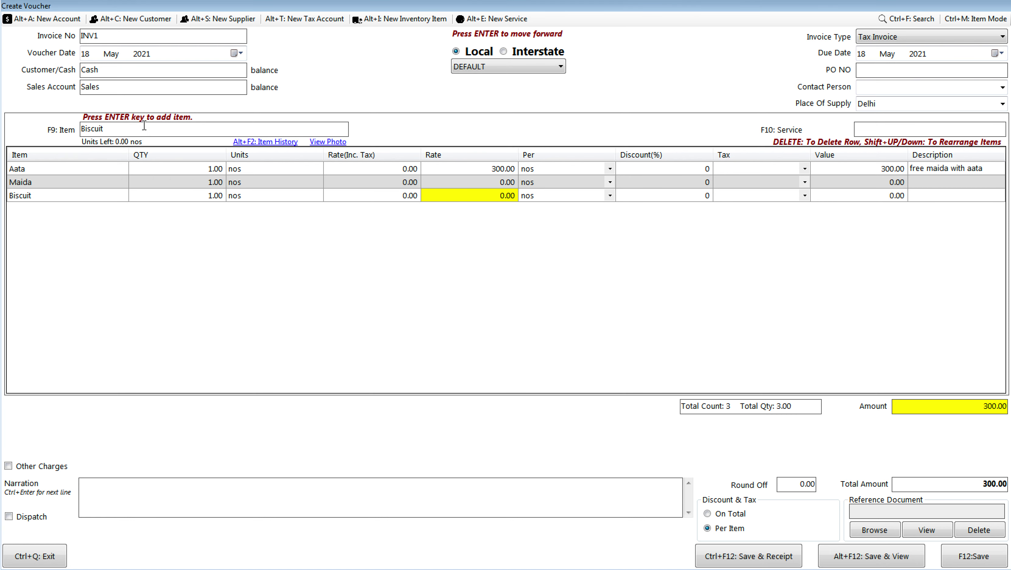
pyautogui.write('25')
pyautogui.press('Return')
pyautogui.press('Return')
pyautogui.press('Return')
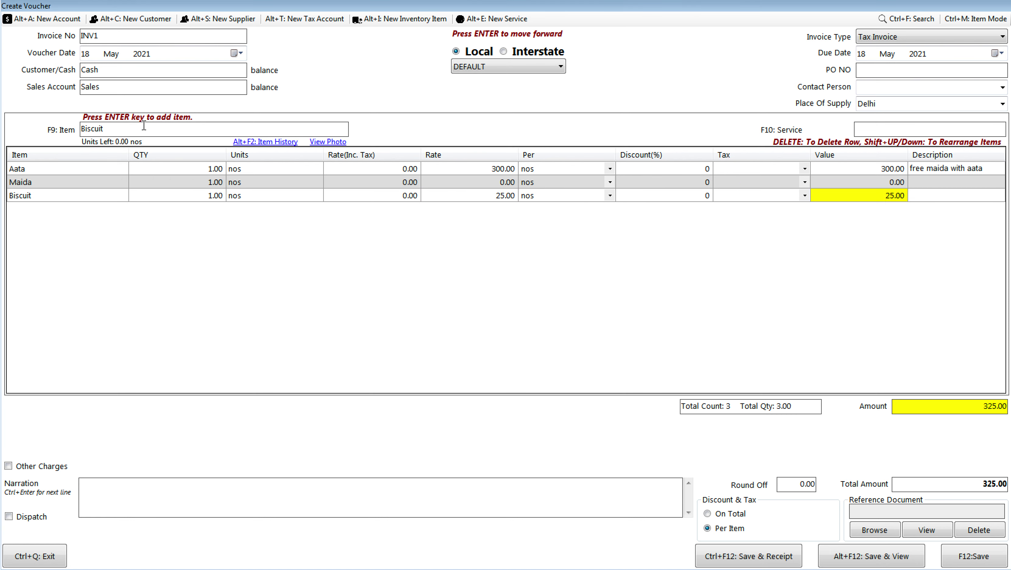
pyautogui.press('Return')
# Step: Add a second, free Biscuit line and describe the first Biscuit as 'buy 1 get 1 free'
pyautogui.press('Return')
pyautogui.press('Return')
pyautogui.press('Return')
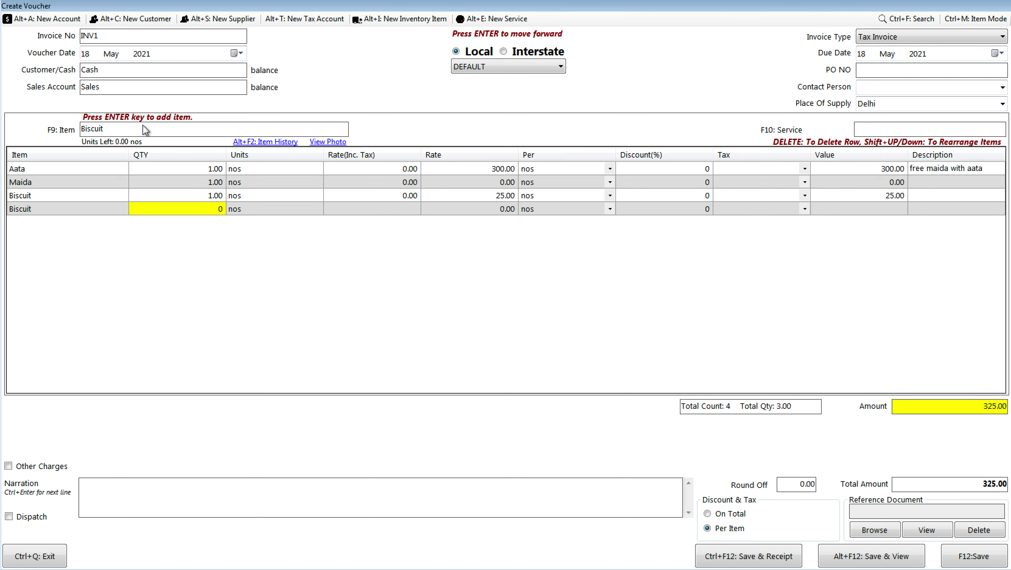
pyautogui.write('1')
pyautogui.press('Return')
pyautogui.click(942, 196)
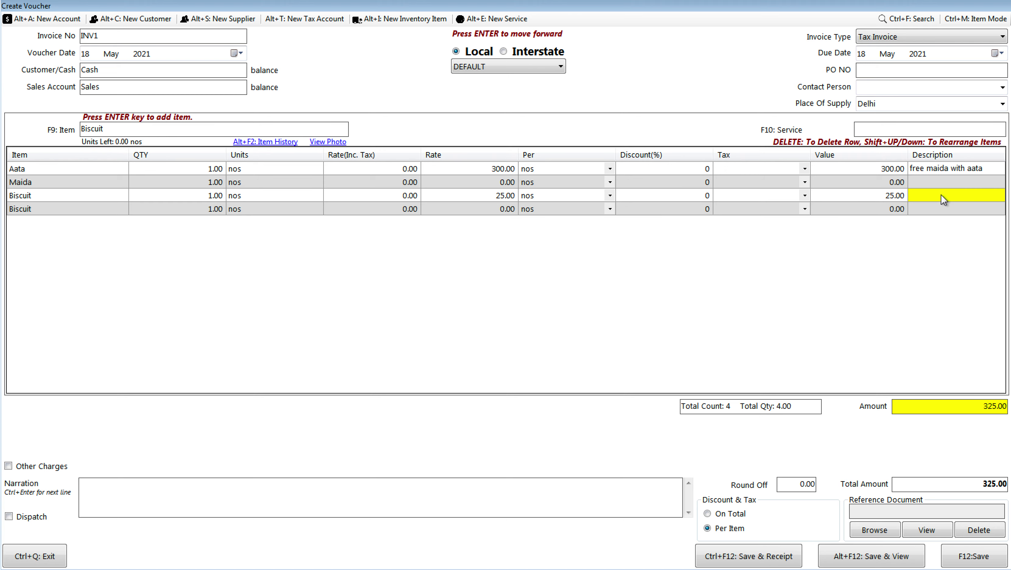
pyautogui.write('buy 1 get 1 free')
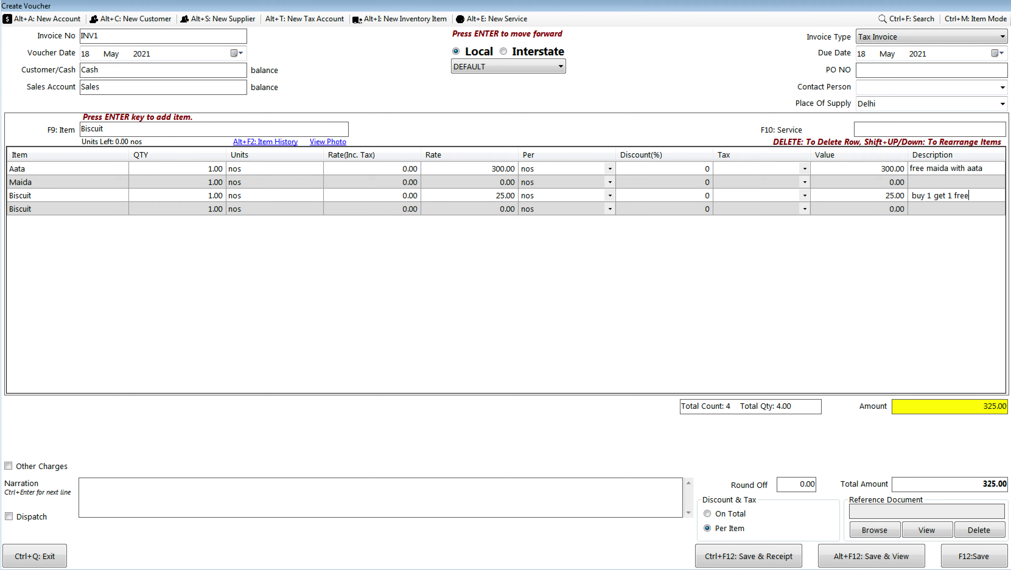
pyautogui.press('Return')
# Step: Save invoice INV1, review its Tax Invoice preview, and close the preview
pyautogui.click(845, 556)
pyautogui.press('Return')
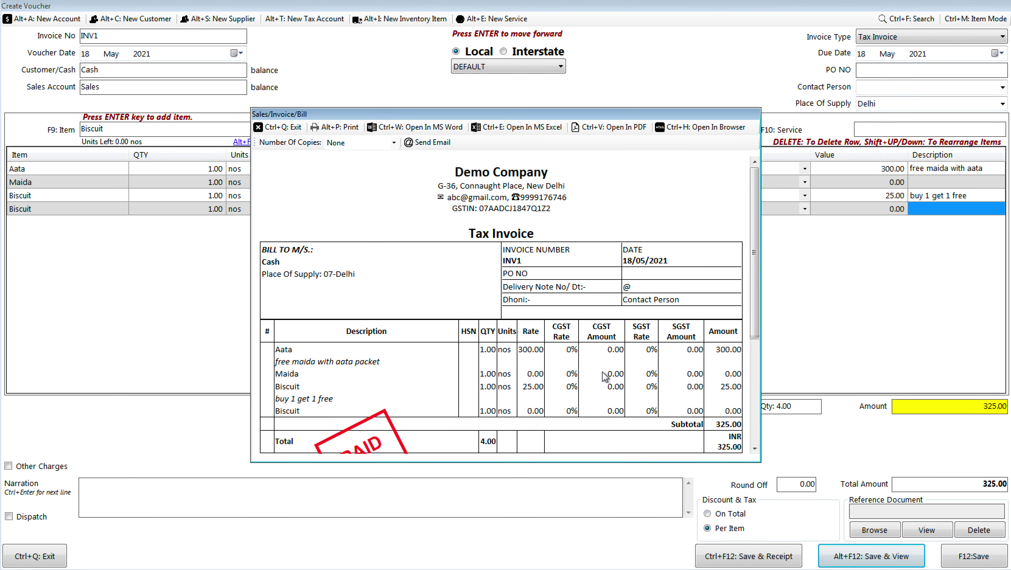
pyautogui.scroll(-3, 605, 377)
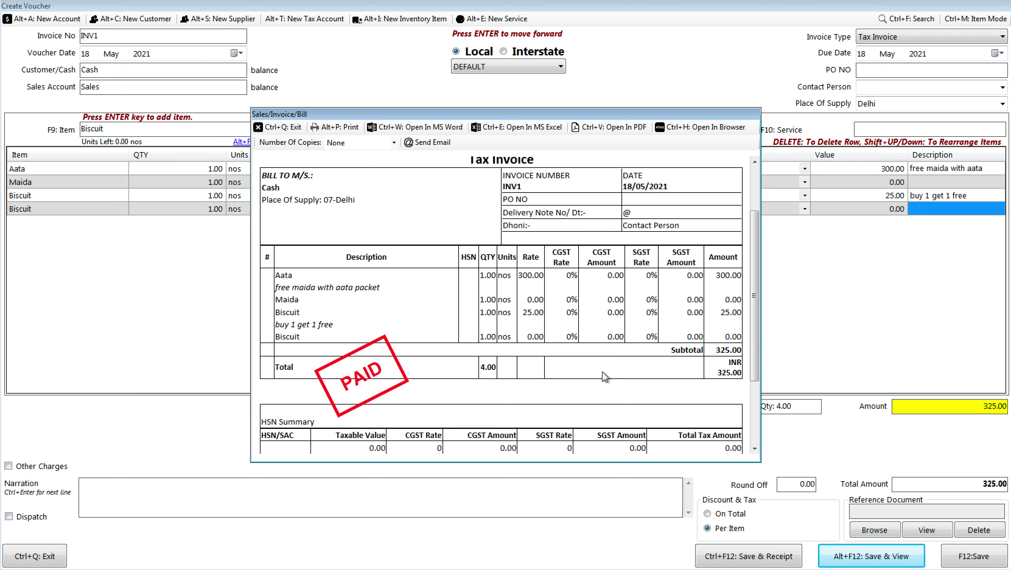
pyautogui.click(296, 128)
pyautogui.click(198, 25)
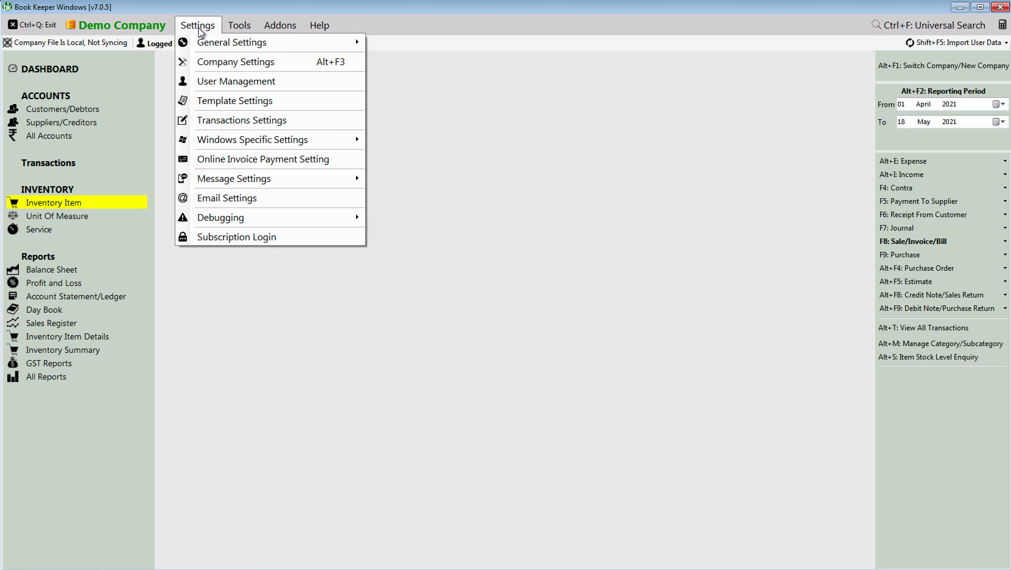
# Step: In Template Settings > Item Table, enable the Free Qty column, disable item images, and save
pyautogui.click(228, 100)
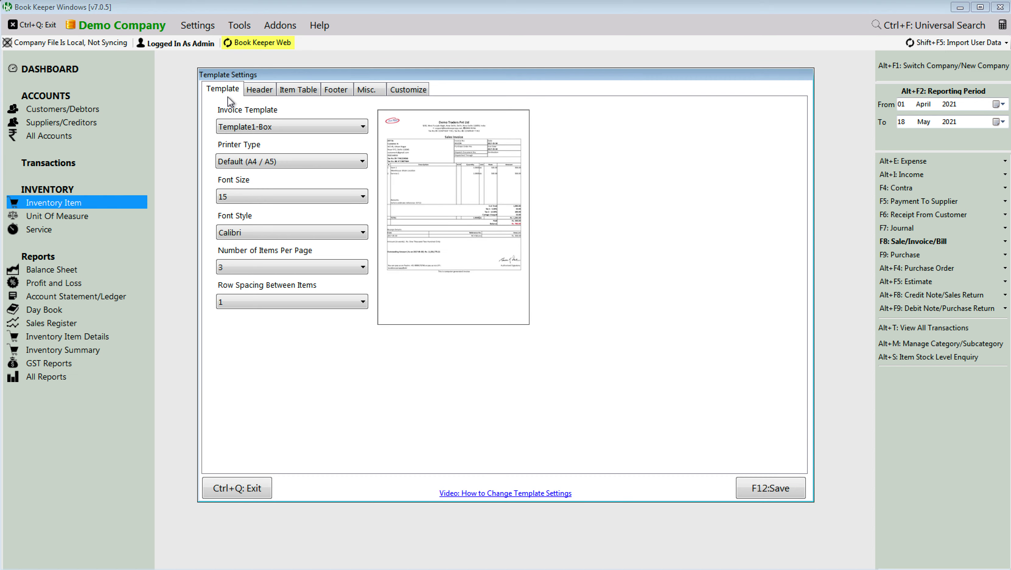
pyautogui.click(262, 92)
pyautogui.click(281, 93)
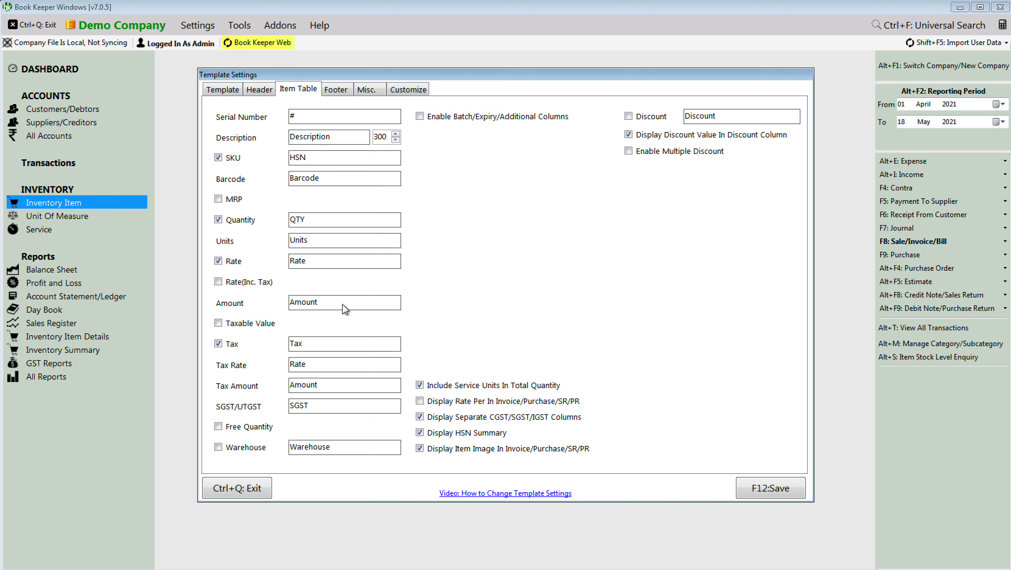
pyautogui.click(258, 427)
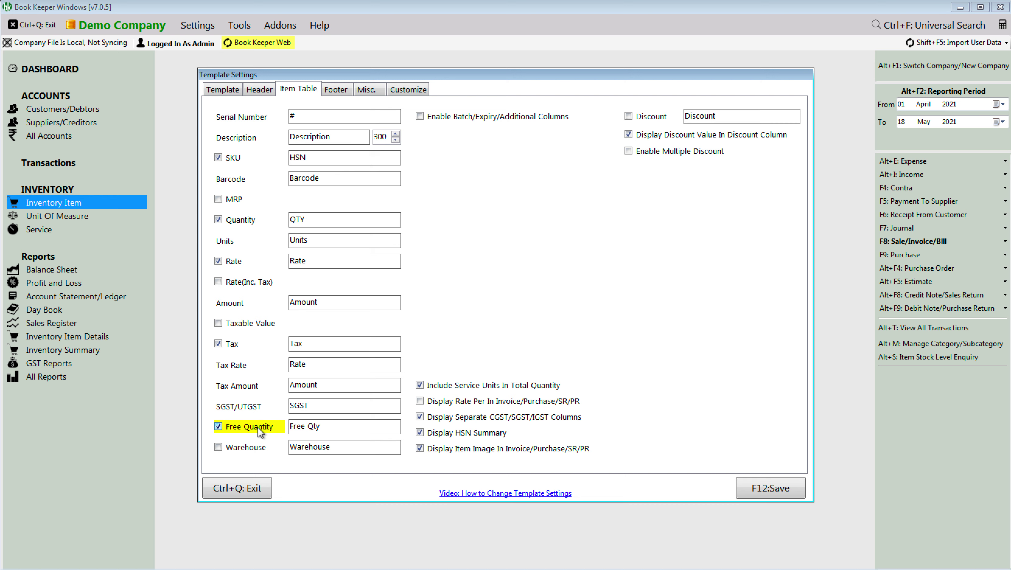
pyautogui.click(453, 449)
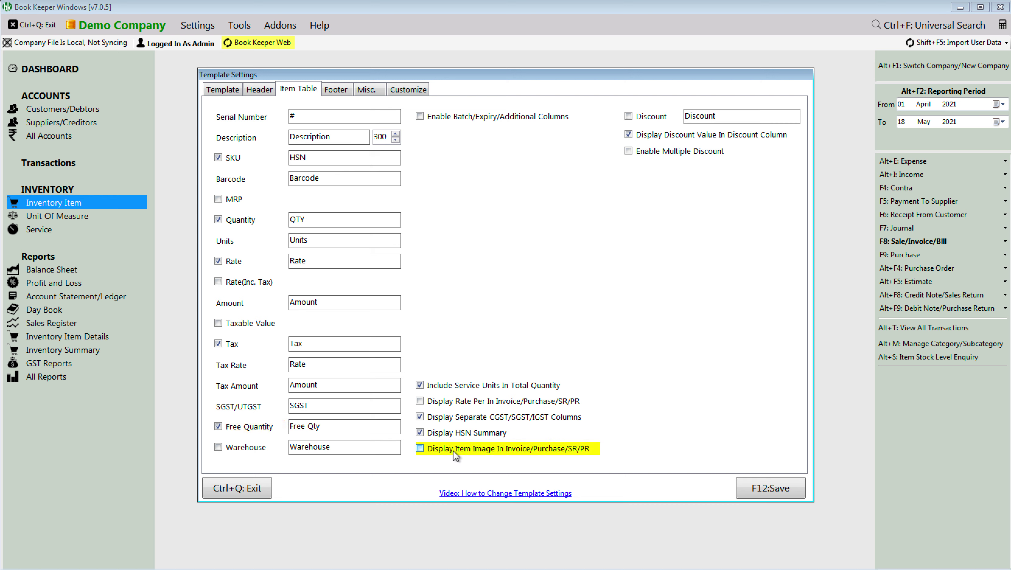
pyautogui.click(340, 430)
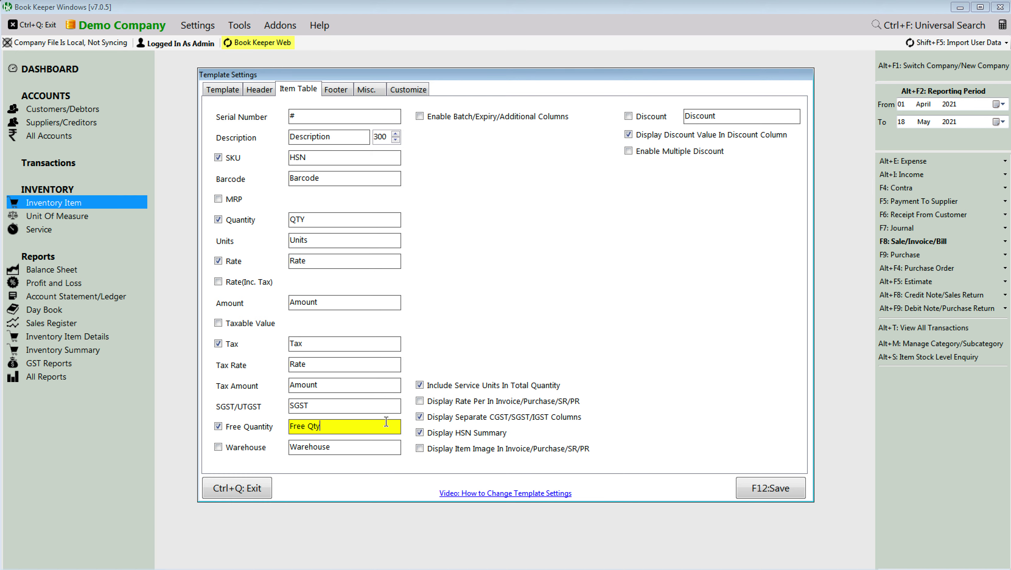
pyautogui.click(757, 493)
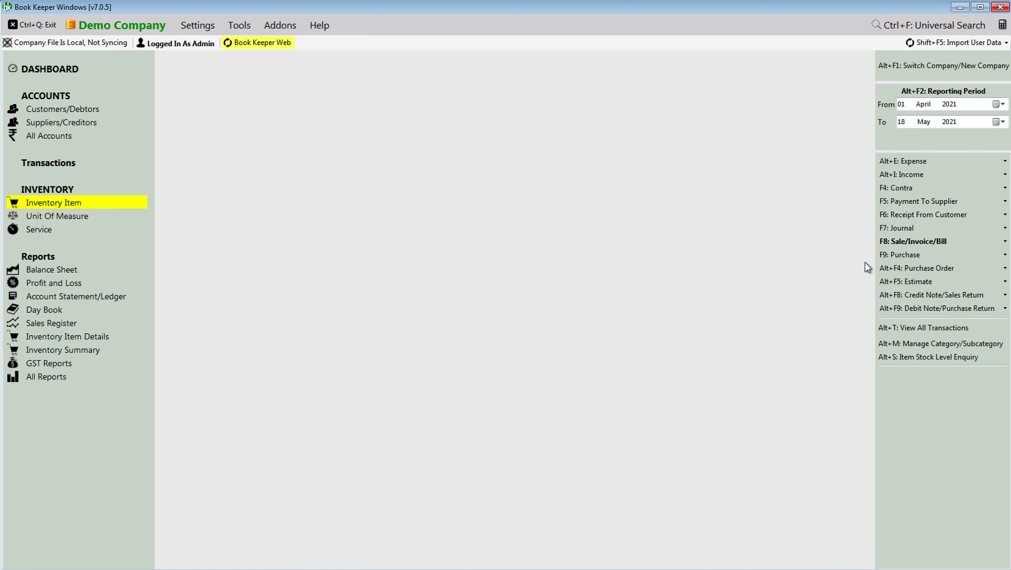
# Step: Reopen invoice INV1 for viewing from the sales transactions list
pyautogui.click(905, 242)
pyautogui.click(863, 255)
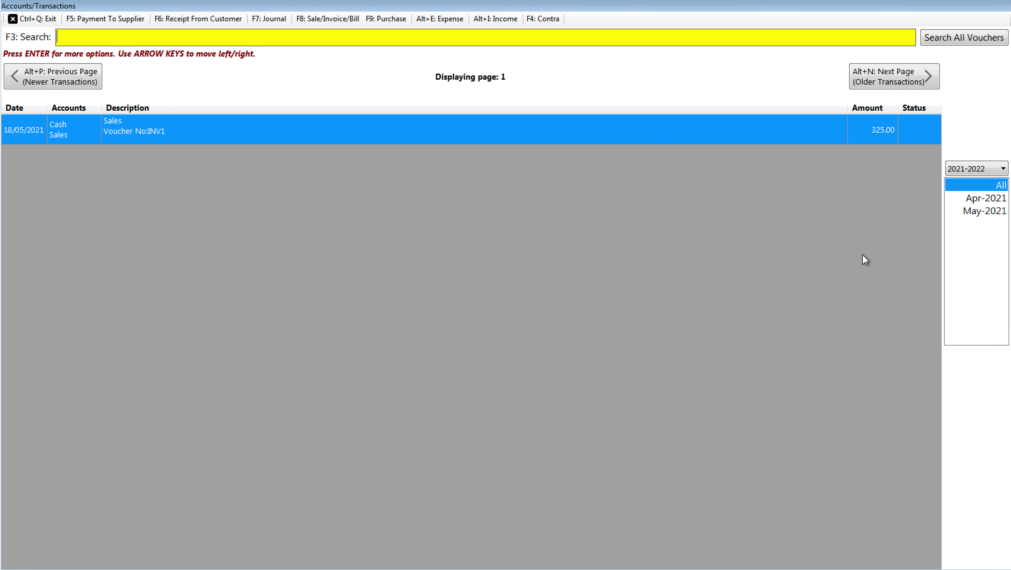
pyautogui.press('Return')
pyautogui.press('Up')
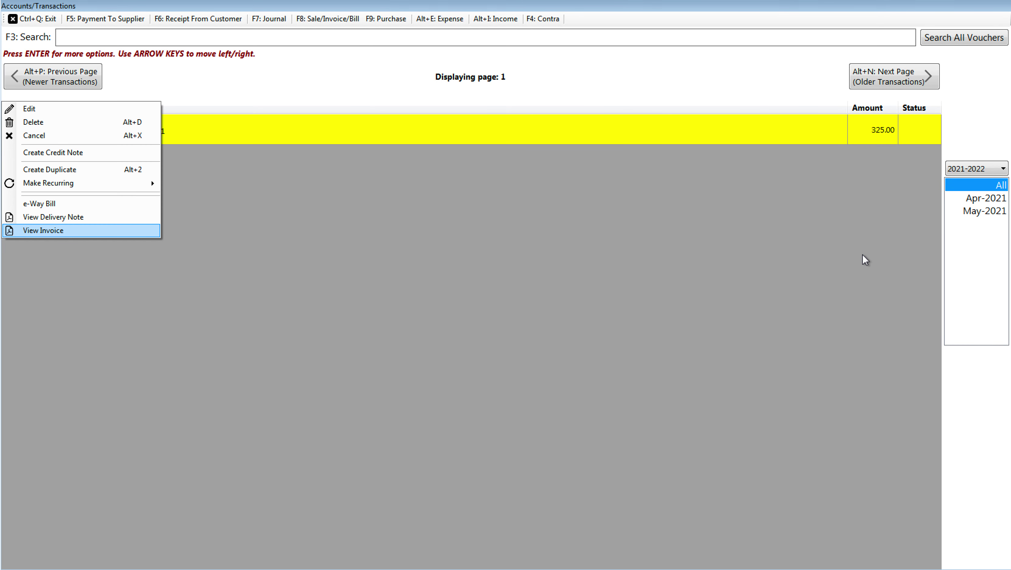
pyautogui.press('Return')
pyautogui.scroll(-3, 862, 254)
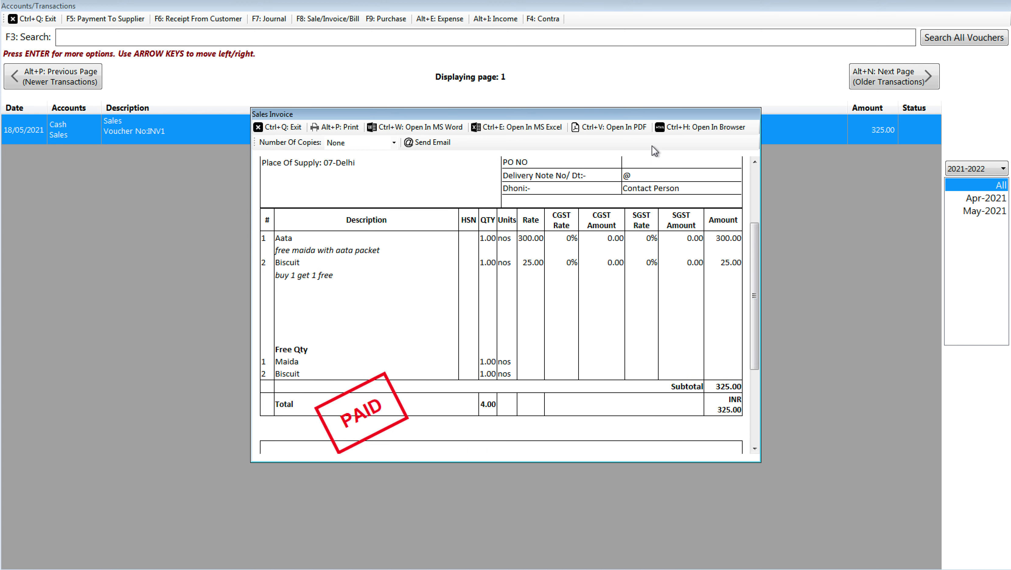
pyautogui.moveTo(620, 111); pyautogui.dragTo(611, 76)
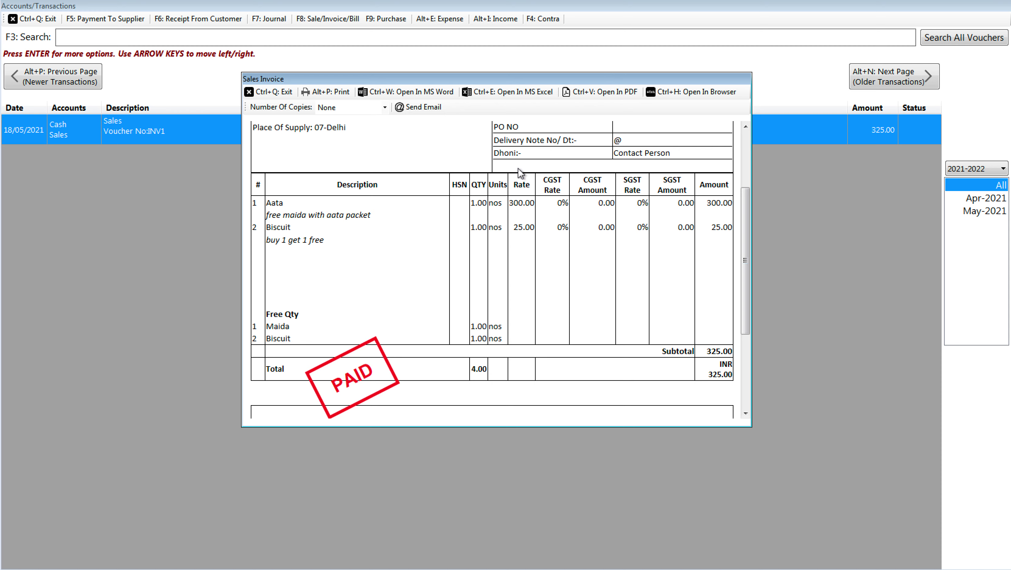
# Step: Add the note 'Invoice me jo bhi free item, don't put in rate ya rate 0 rakhiye'
pyautogui.hotkey('alt', 'Tab')
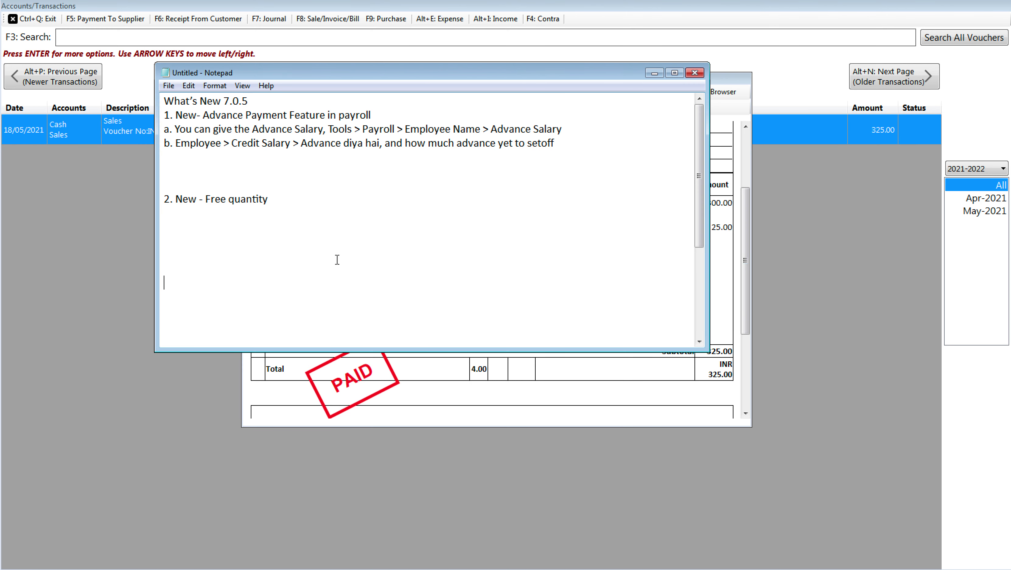
pyautogui.press('Up')
pyautogui.press('Up')
pyautogui.press('Return')
pyautogui.press('Return')
pyautogui.press('Return')
pyautogui.press('Return')
pyautogui.write('Invoice me ')
pyautogui.write('wh')
pyautogui.press('BackSpace')
pyautogui.press('BackSpace')
pyautogui.write('jo bhi free item, ')
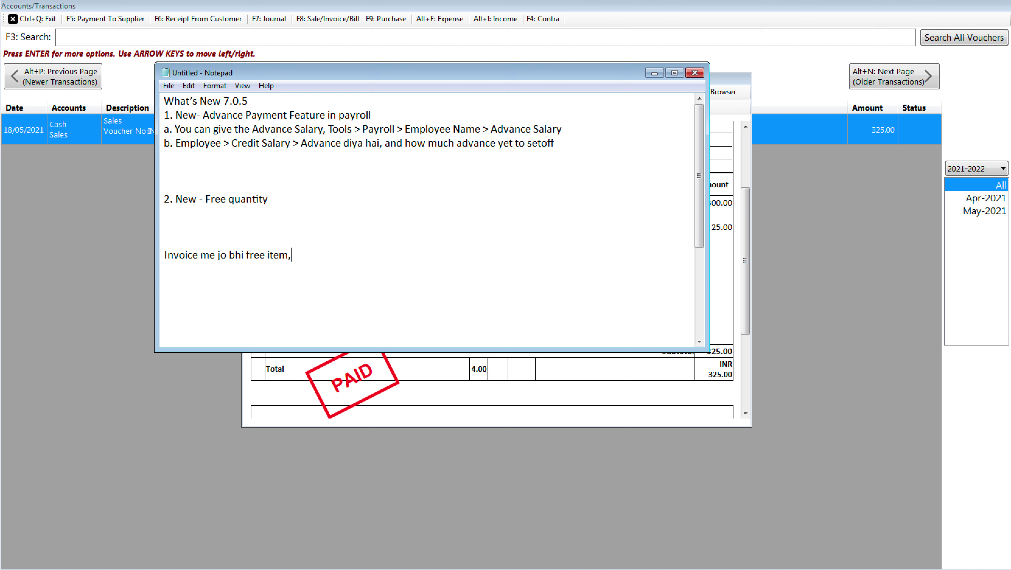
pyautogui.write("don't put in rate ya rate 0 rakhiye")
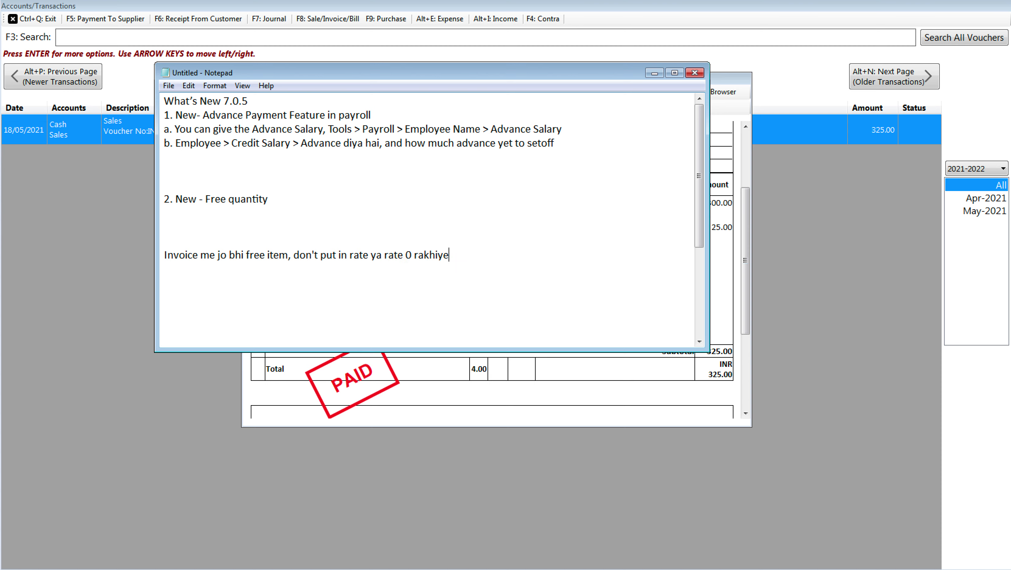
pyautogui.press('Return')
# Step: Note the path 'Settings > Template Settings > Item Table > Free Quantity: Enable, change label if required > Save', then 'You can have 2 different kind of schemes:'
pyautogui.write('Settings > Template')
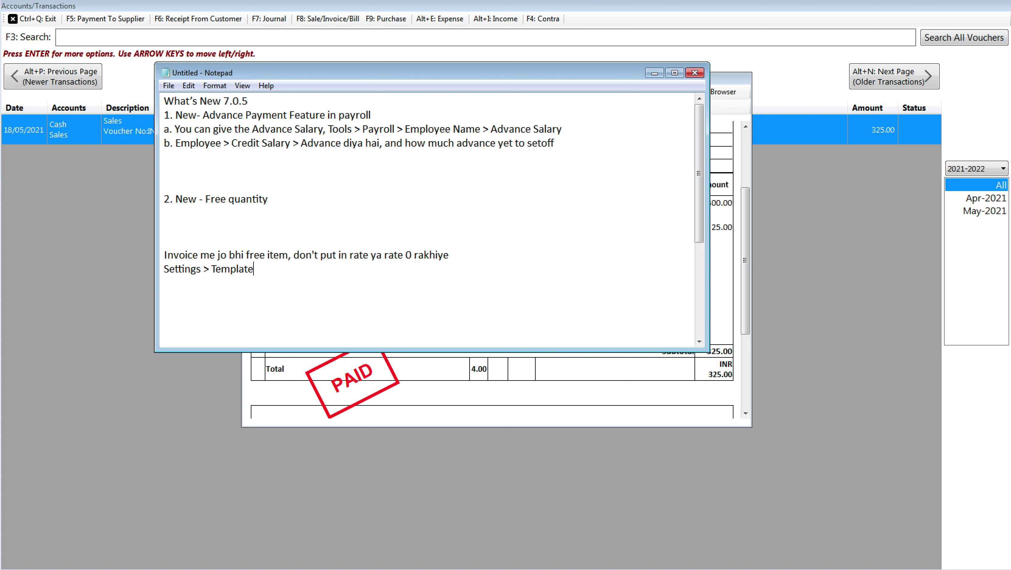
pyautogui.write(' Settings ')
pyautogui.write('> ')
pyautogui.write('Item Table > Fre')
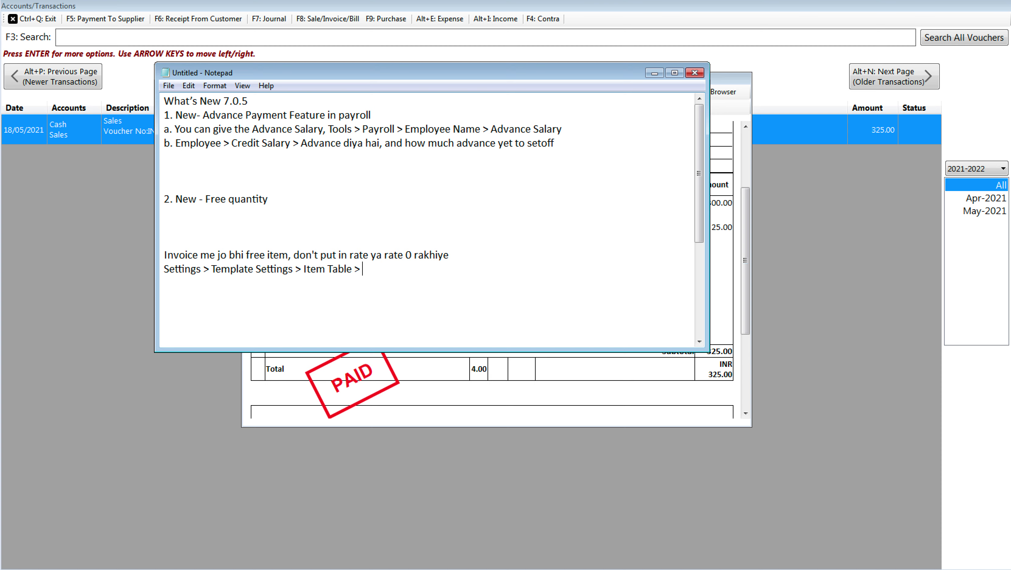
pyautogui.write('e Quantity: Enable')
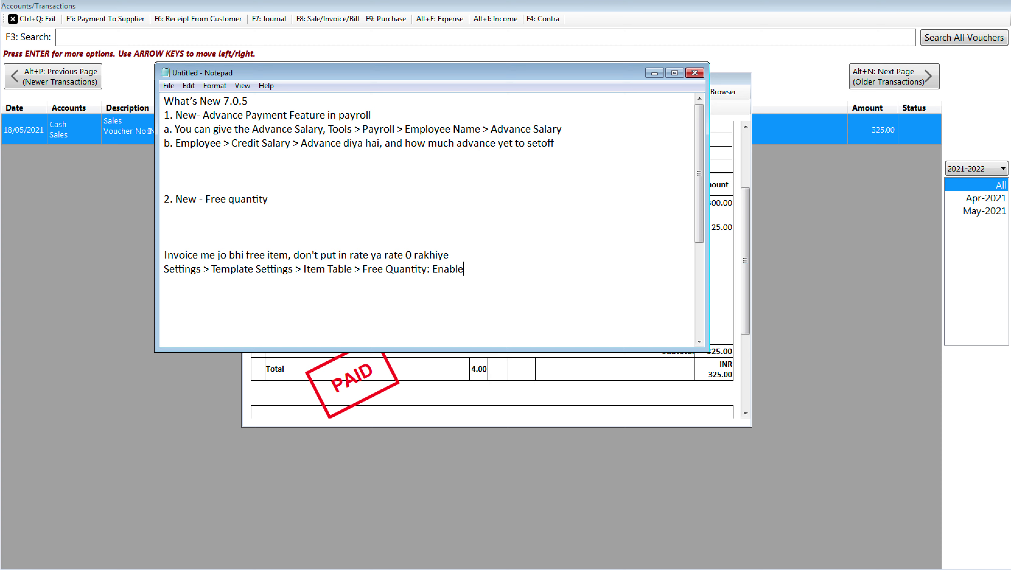
pyautogui.write(', change label if rqu')
pyautogui.press('BackSpace')
pyautogui.press('BackSpace')
pyautogui.write('equi')
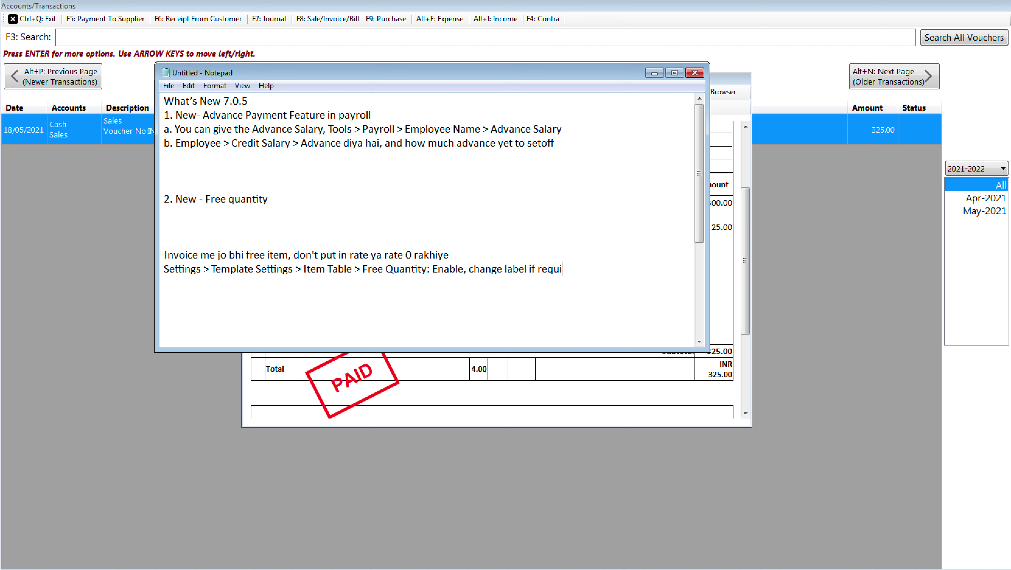
pyautogui.write('red >S')
pyautogui.press('BackSpace')
pyautogui.write('Save')
pyautogui.press('Return')
pyautogui.write('You can have 2 different ')
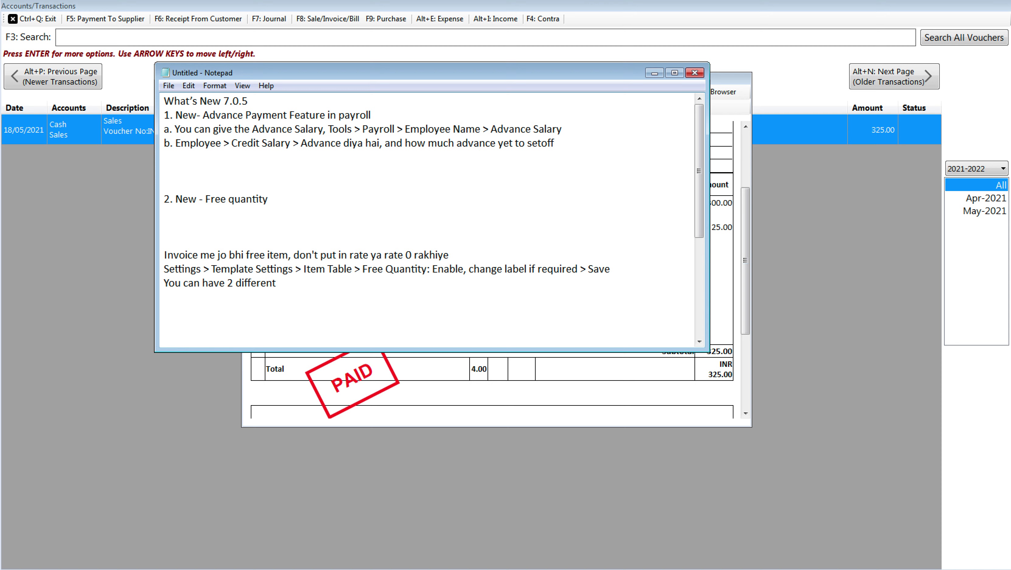
pyautogui.write('kind of schemes:')
# Step: List '1. One item is free with another item' and '2. Buy 1 get 1 (same item par scheme)'
pyautogui.press('Return')
pyautogui.write('1.')
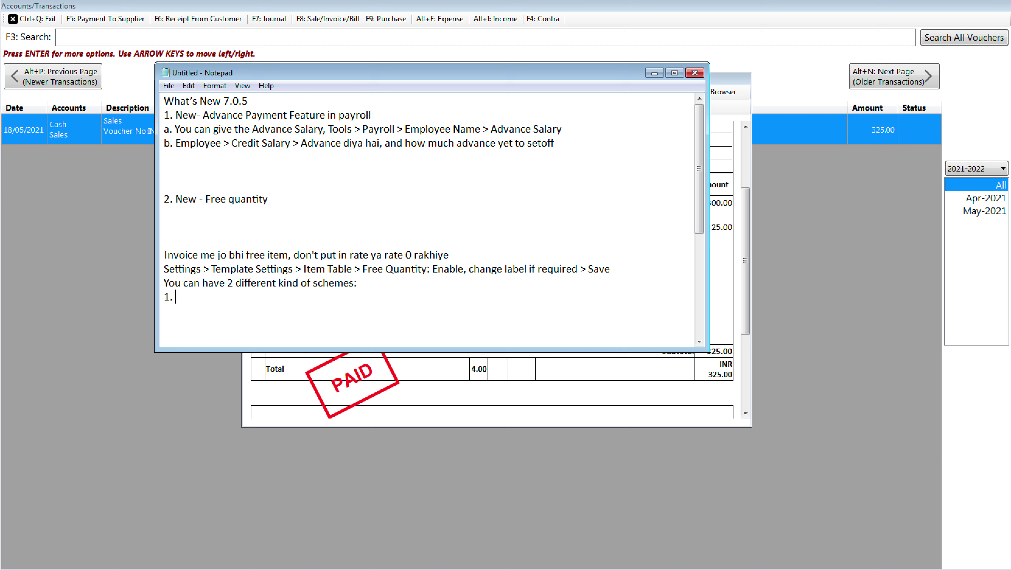
pyautogui.write('One item is free wi')
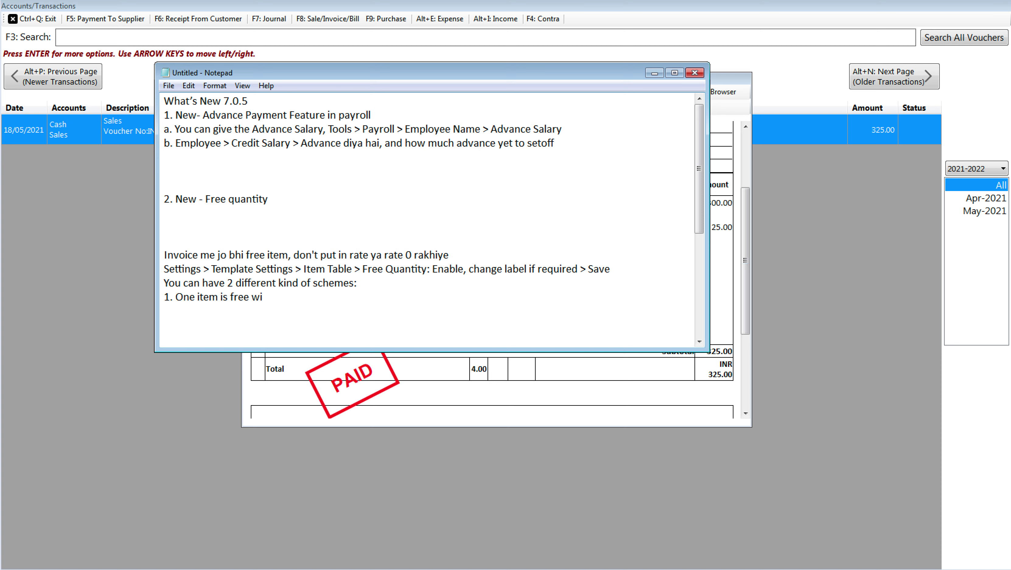
pyautogui.write('th another item')
pyautogui.press('Return')
pyautogui.write('2. Buy 1 get 1')
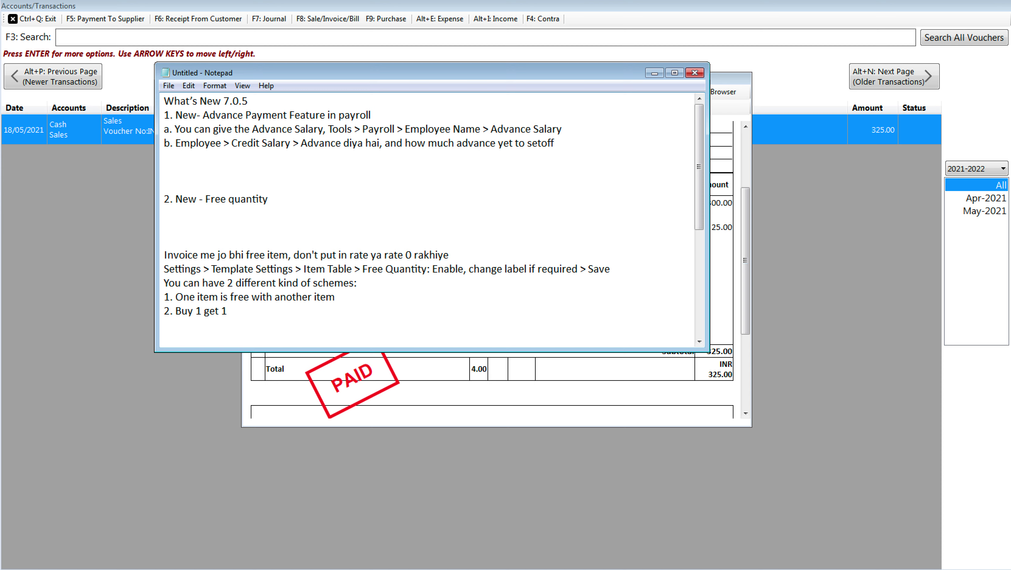
pyautogui.write(' (same item par scheme)')
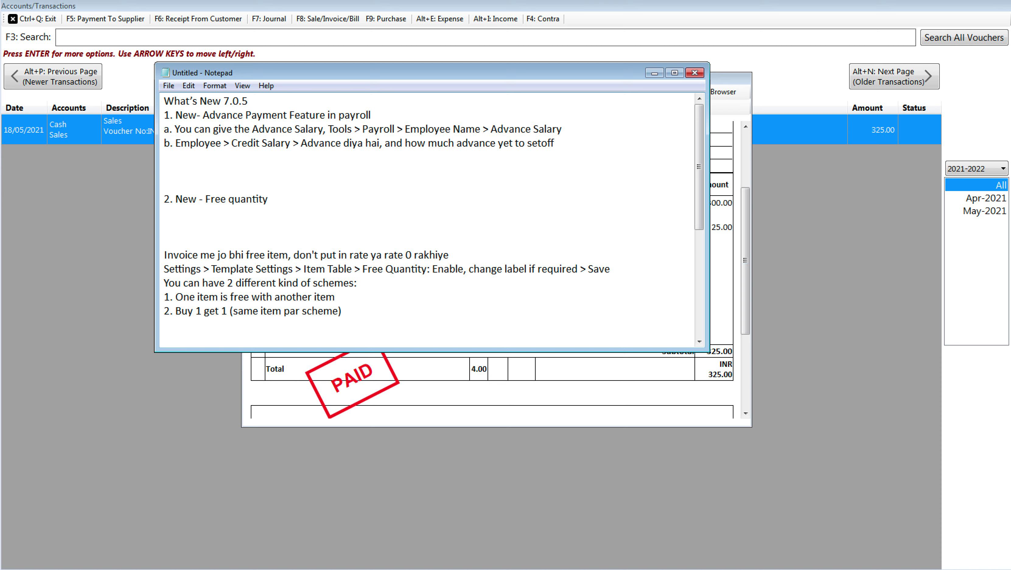
pyautogui.click(128, 404)
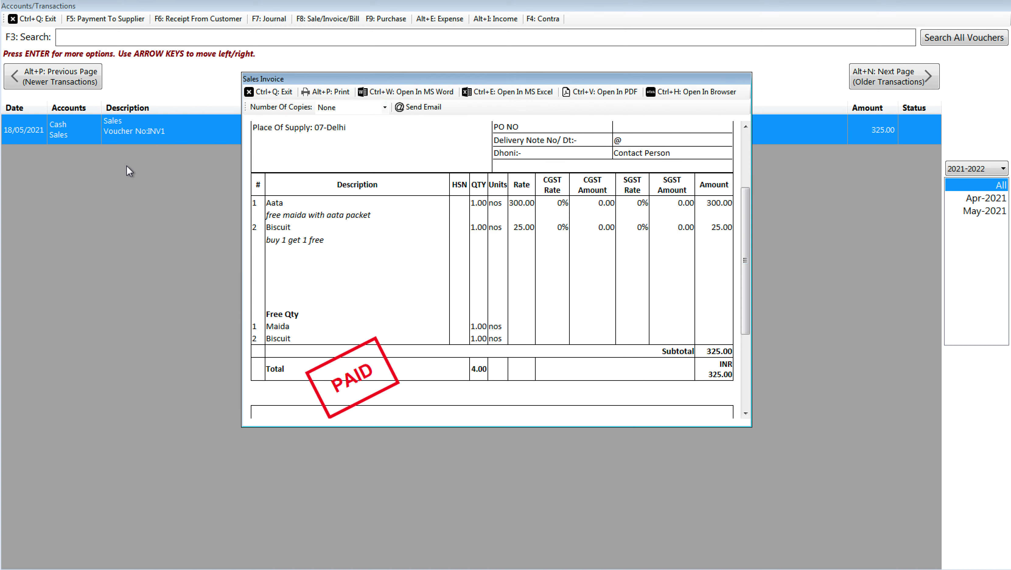
# Step: Close the invoice and check the GSTR-1 HSN summary for Aata, Biscuit and Maida
pyautogui.click(273, 92)
pyautogui.click(46, 20)
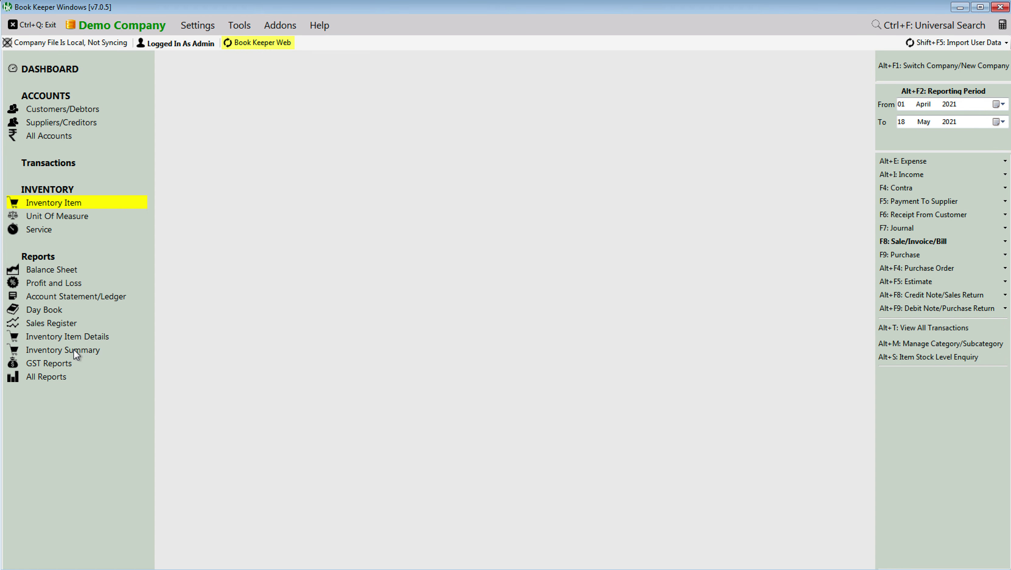
pyautogui.click(63, 362)
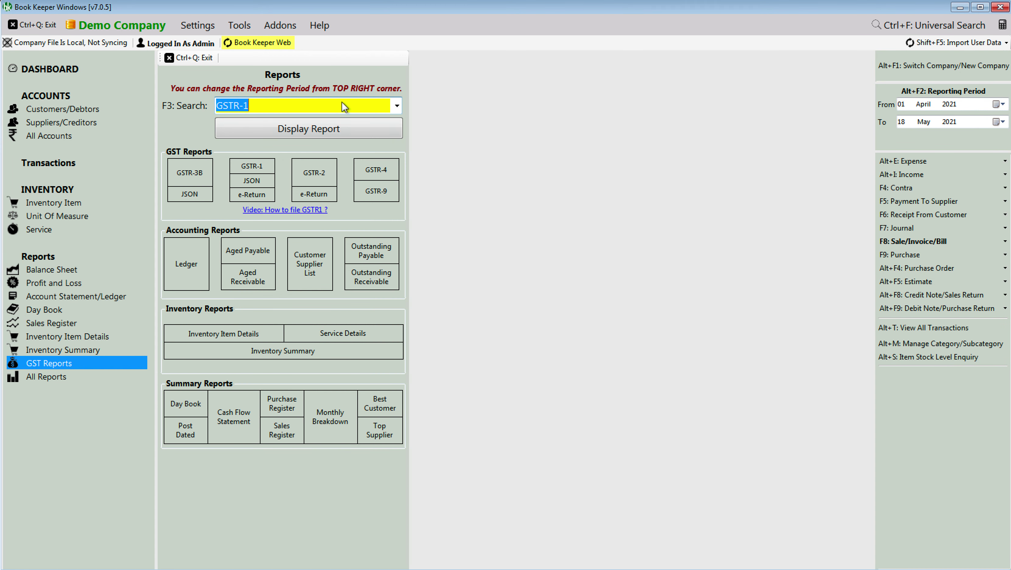
pyautogui.click(343, 129)
pyautogui.scroll(-1, 638, 383)
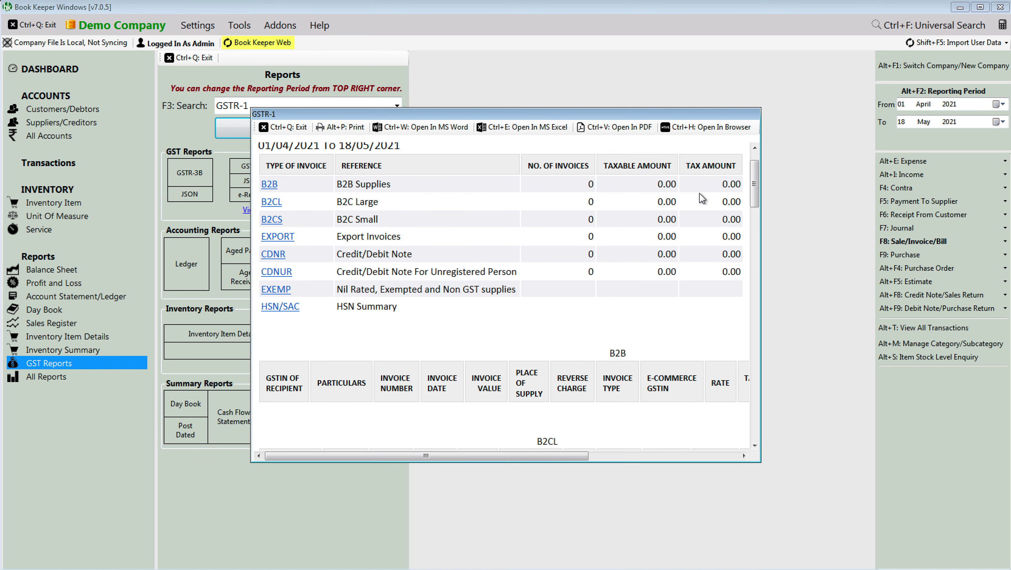
pyautogui.click(757, 251)
pyautogui.moveTo(757, 251); pyautogui.dragTo(746, 414)
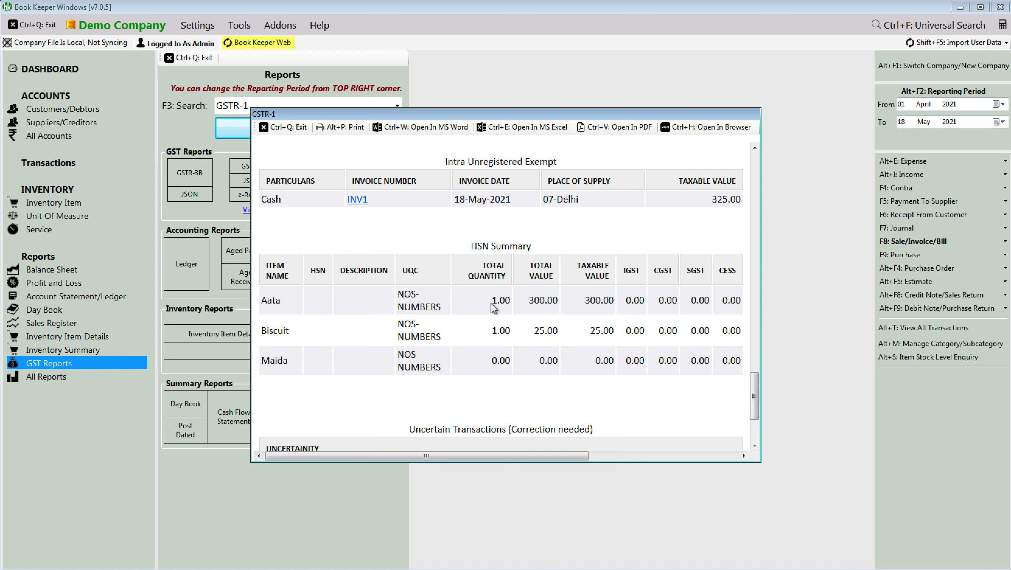
pyautogui.moveTo(492, 302); pyautogui.dragTo(513, 335)
pyautogui.click(514, 336)
pyautogui.click(288, 131)
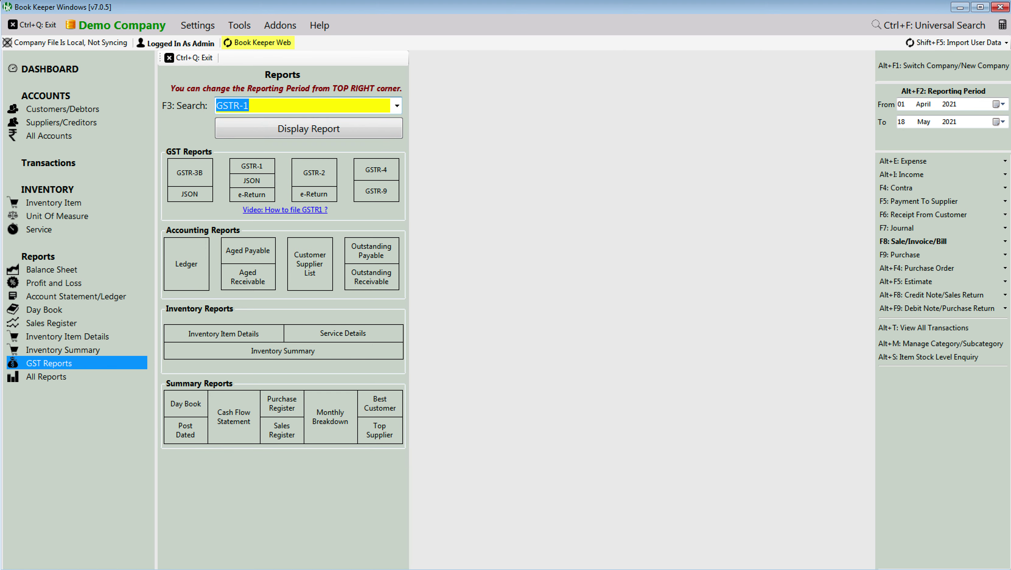
# Step: Insert blank lines after items 3 and 4 of the What's New notes
pyautogui.hotkey('alt', 'Tab')
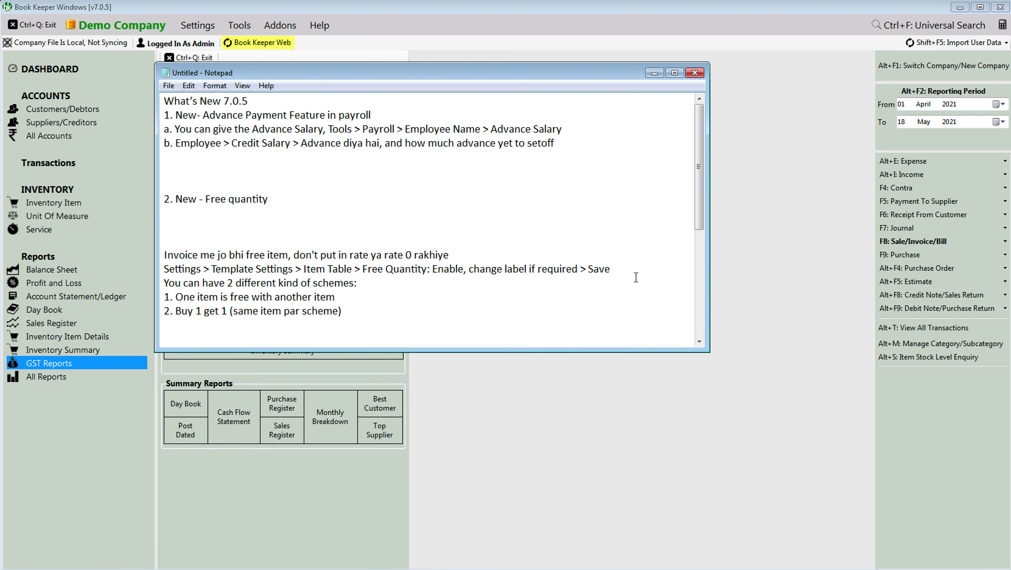
pyautogui.moveTo(698, 213); pyautogui.dragTo(696, 275)
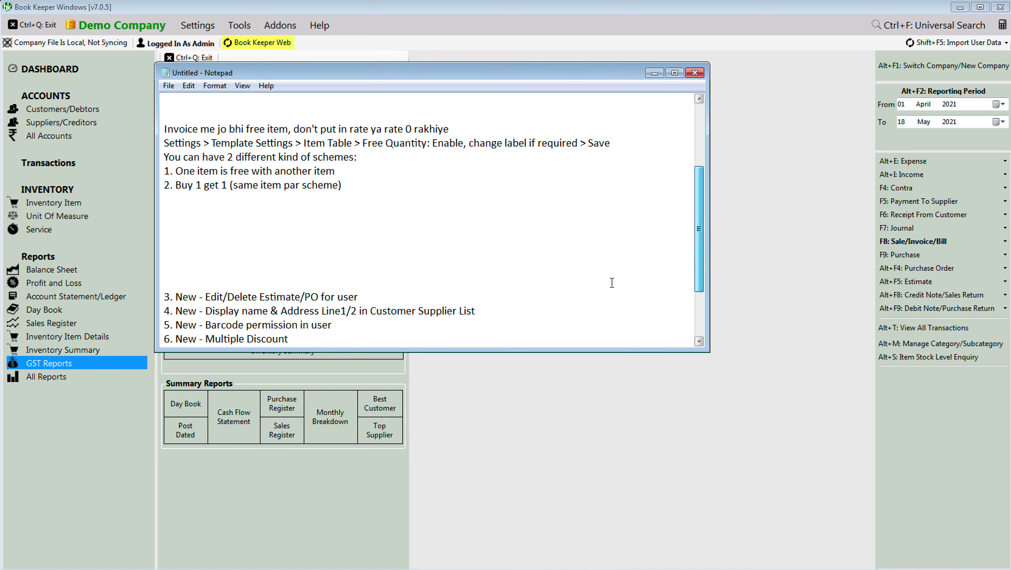
pyautogui.click(381, 297)
pyautogui.press('Return')
pyautogui.press('Return')
pyautogui.press('Return')
pyautogui.press('Return')
pyautogui.press('Return')
pyautogui.press('Return')
pyautogui.press('Return')
pyautogui.press('Return')
pyautogui.press('Return')
pyautogui.press('Return')
pyautogui.press('Return')
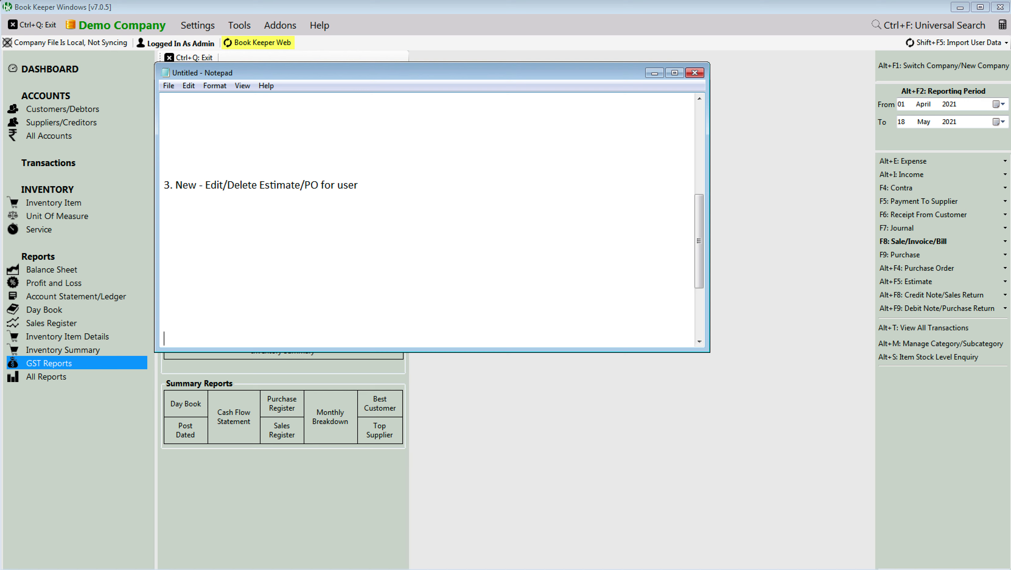
pyautogui.press('Up')
pyautogui.press('Up')
pyautogui.press('Up')
pyautogui.press('Up')
pyautogui.press('Up')
pyautogui.press('Up')
pyautogui.press('Up')
pyautogui.press('Up')
pyautogui.press('Up')
pyautogui.press('Up')
pyautogui.moveTo(698, 232); pyautogui.dragTo(700, 264)
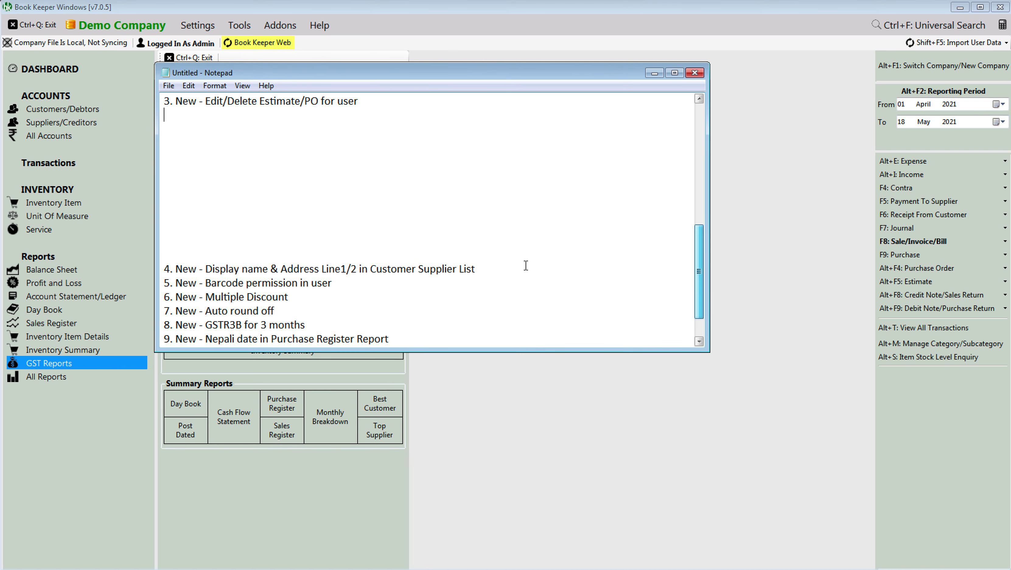
pyautogui.click(488, 270)
pyautogui.press('Return')
pyautogui.press('Return')
pyautogui.press('Return')
pyautogui.press('Return')
pyautogui.press('Return')
pyautogui.press('Return')
pyautogui.press('Return')
pyautogui.press('Return')
pyautogui.press('Return')
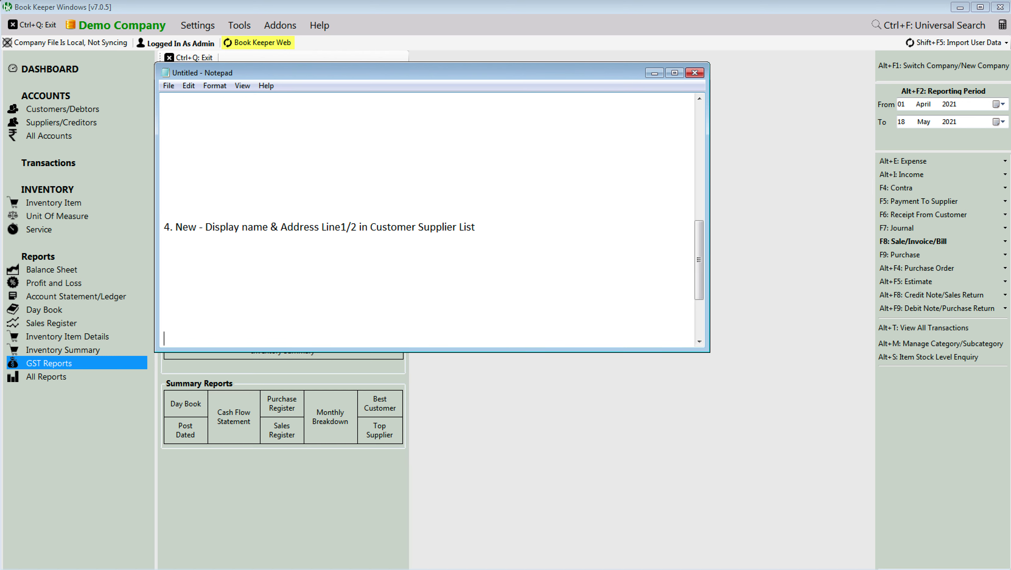
pyautogui.click(545, 468)
# Step: Create a new customer with the person's name plus ' from Mumbai', trimming ' from Mumbai' from the display name
pyautogui.click(189, 59)
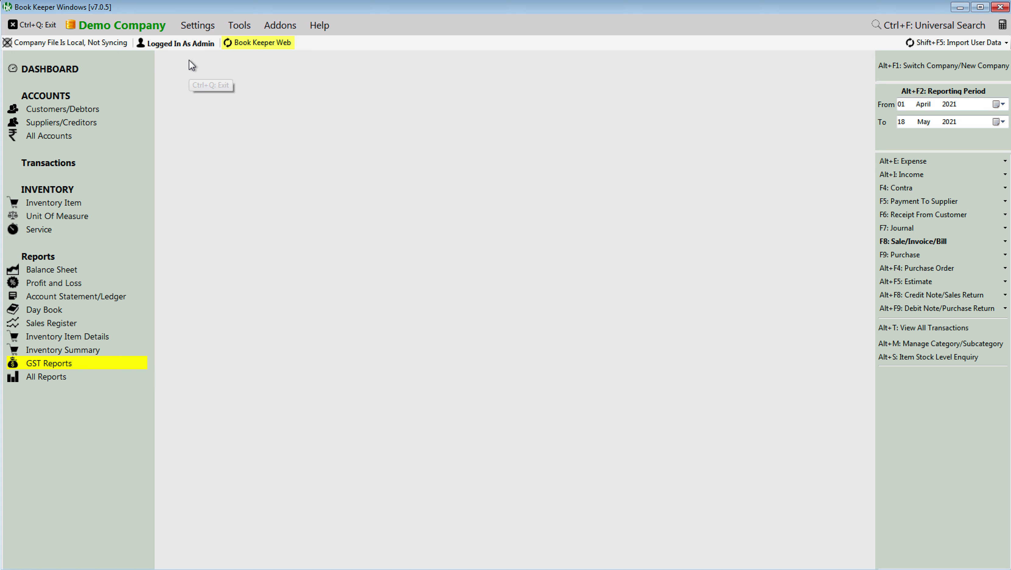
pyautogui.click(82, 108)
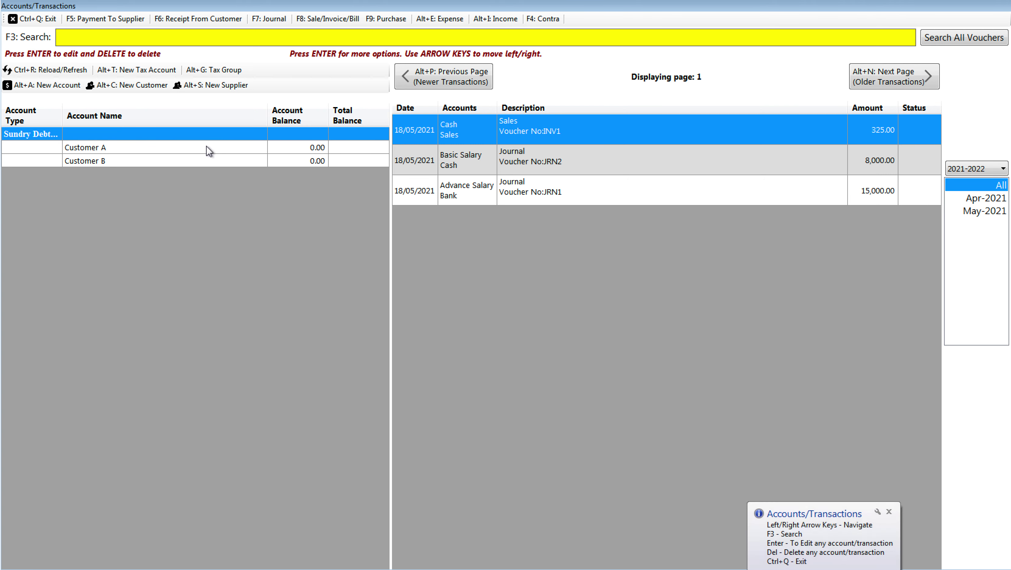
pyautogui.click(128, 87)
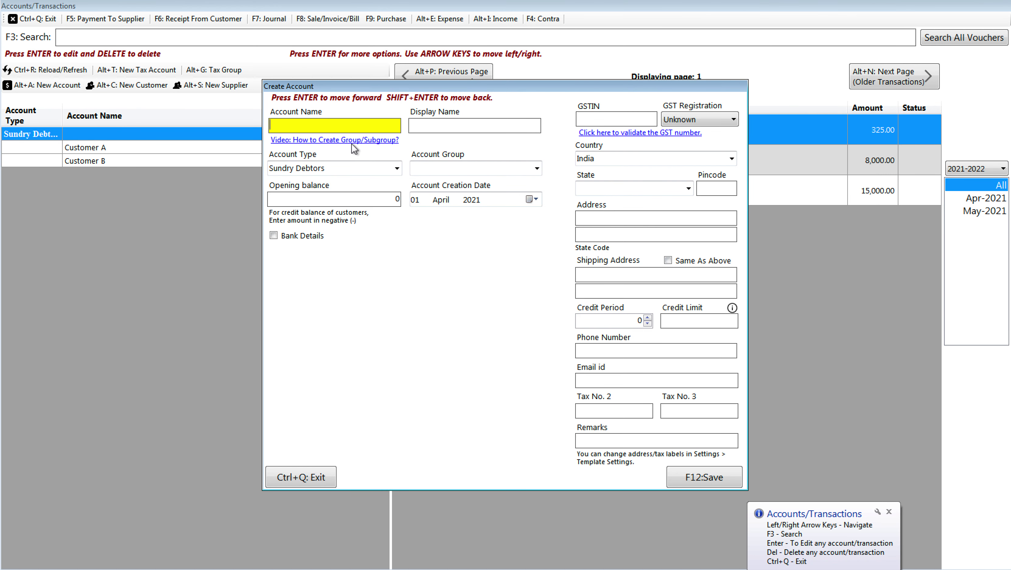
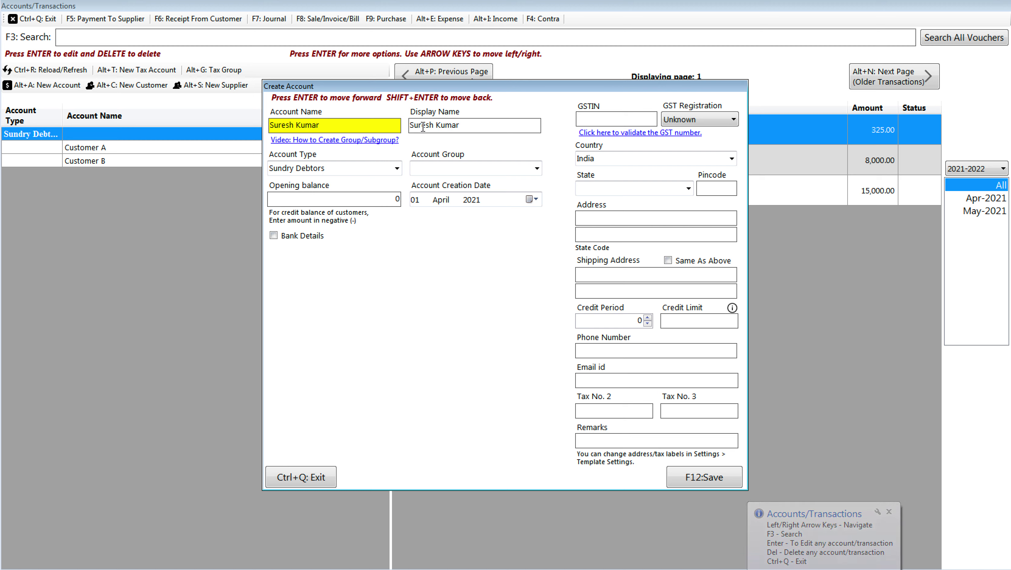
pyautogui.write(' from ')
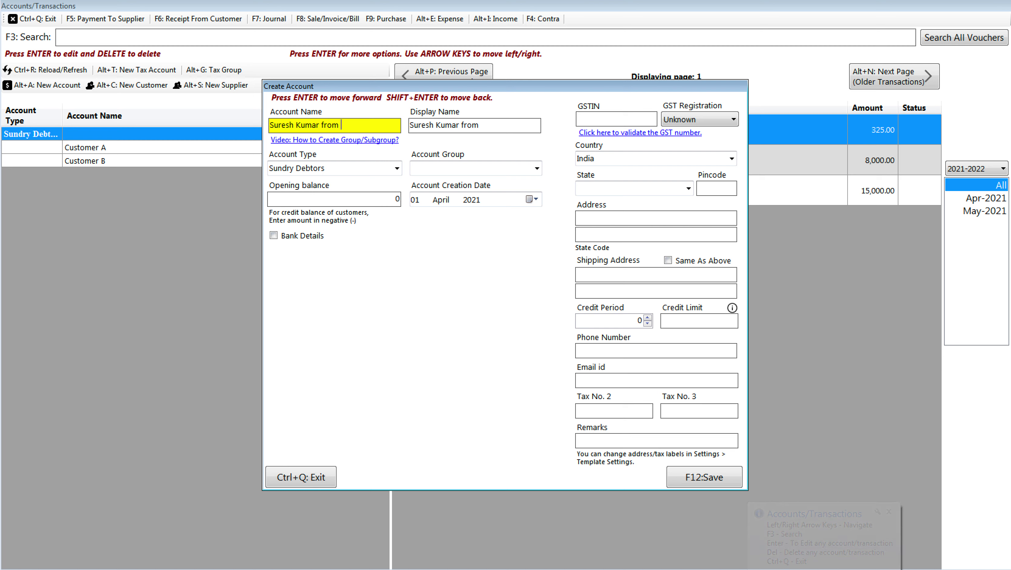
pyautogui.write('Mumbai')
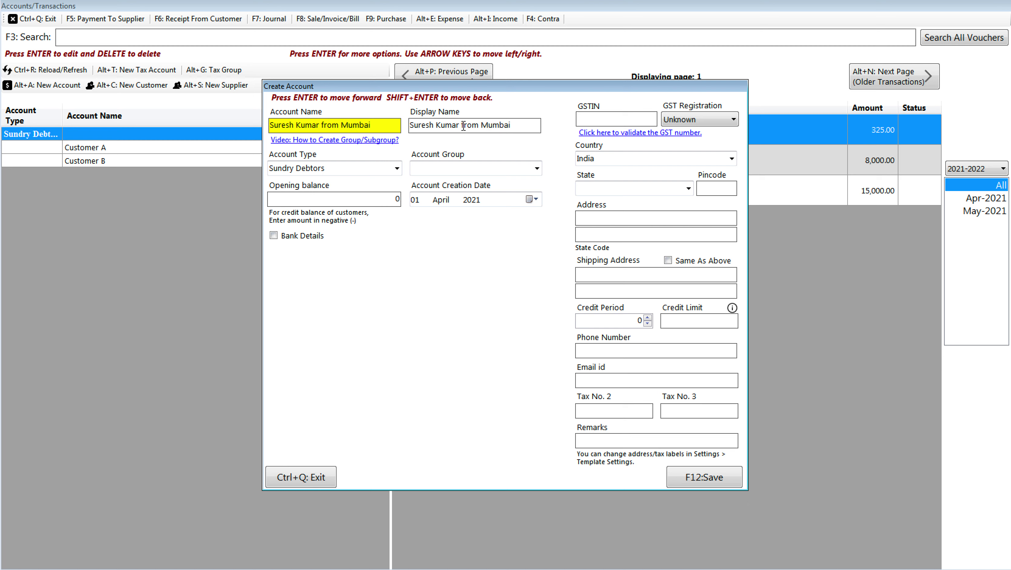
pyautogui.moveTo(460, 125); pyautogui.dragTo(531, 129)
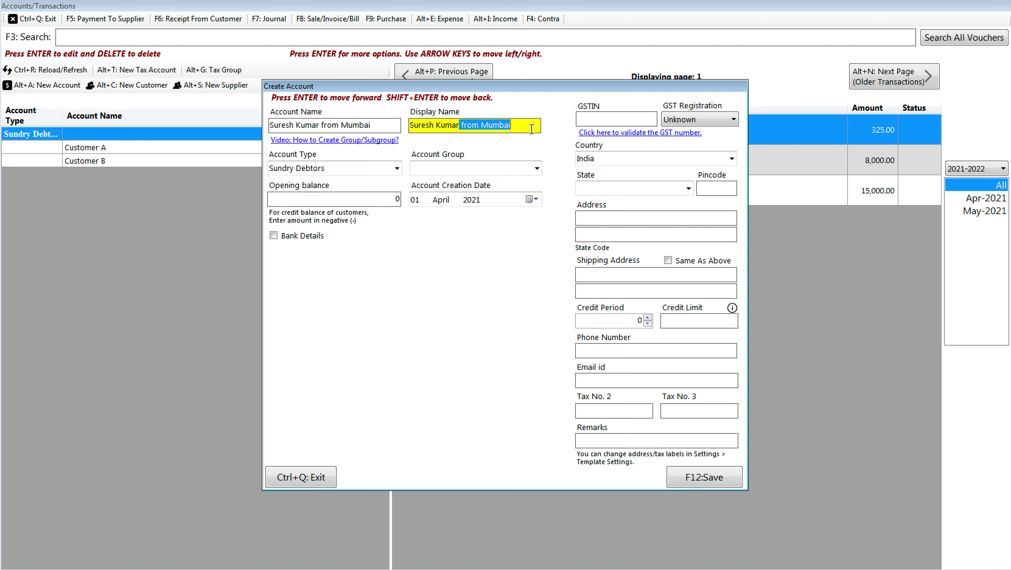
pyautogui.press('Delete')
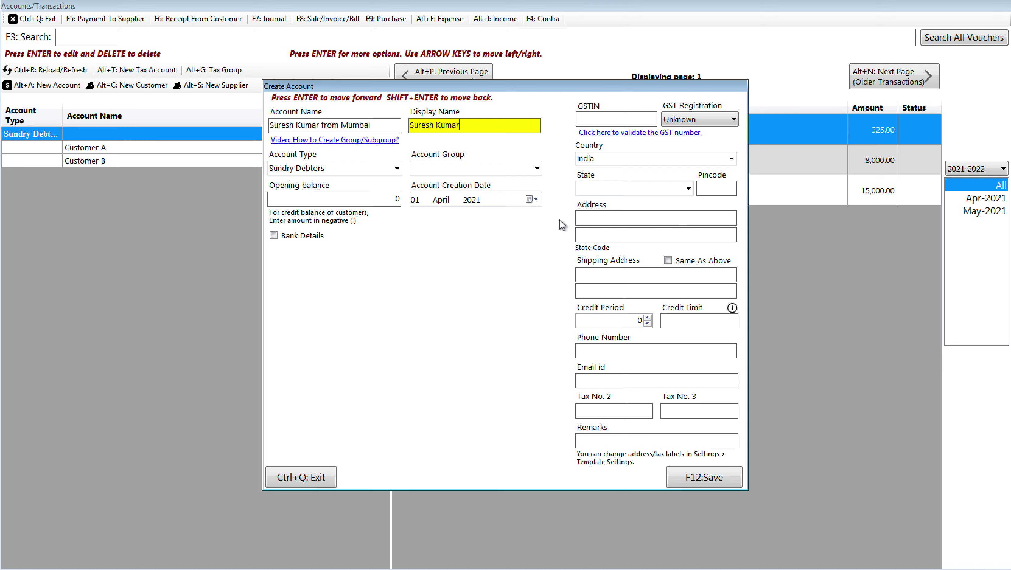
# Step: Fill in the customer's state Delhi, the pincode and the two-line street address
pyautogui.click(611, 219)
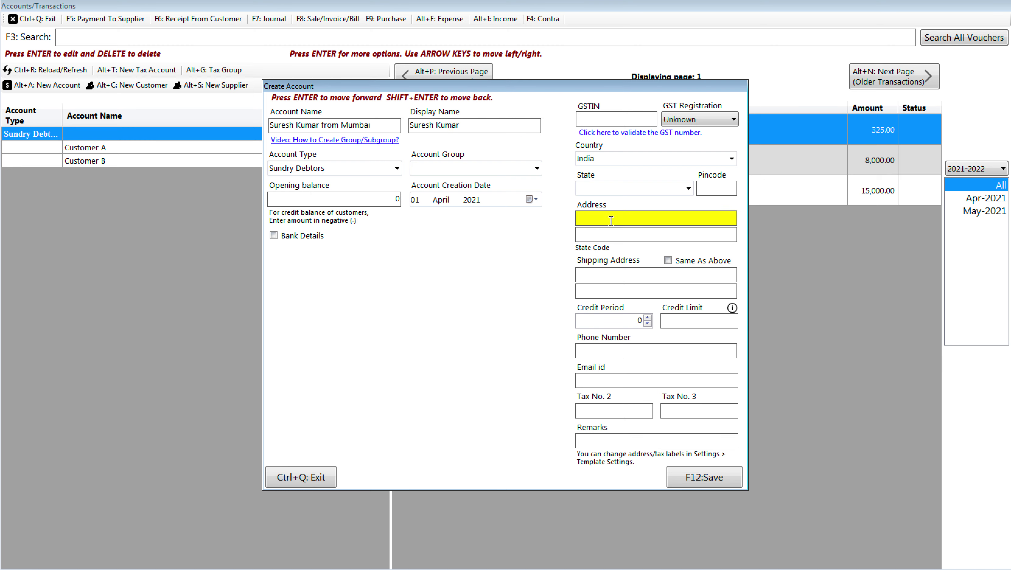
pyautogui.click(637, 186)
pyautogui.write('Delhi')
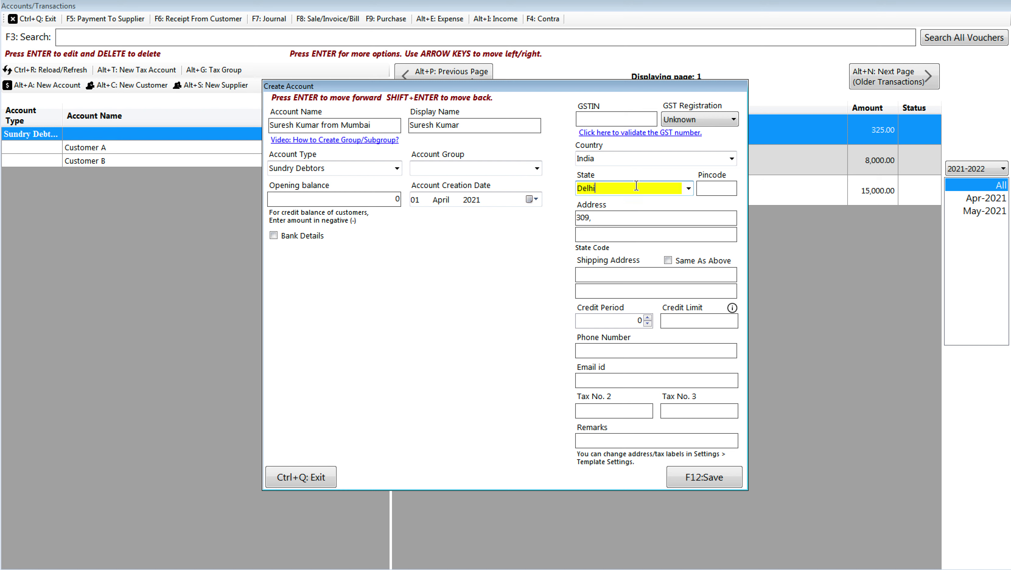
pyautogui.press('Return')
pyautogui.write('11005')
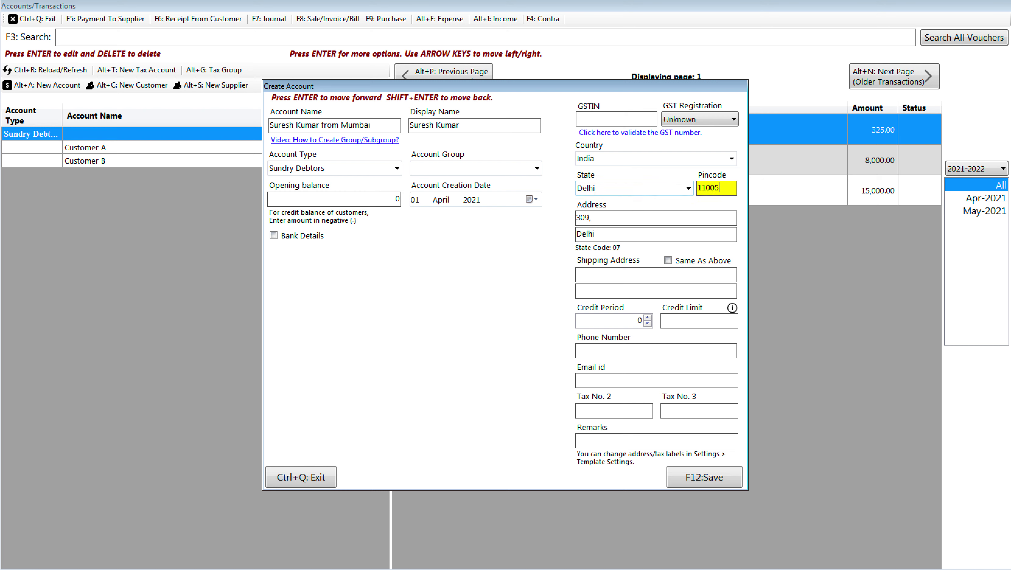
pyautogui.write('0')
pyautogui.press('Return')
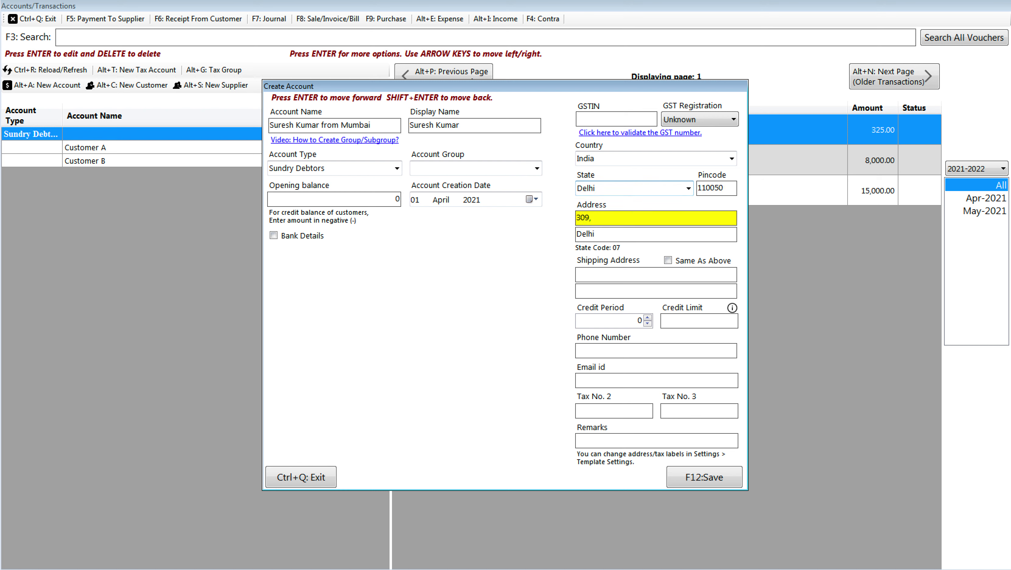
pyautogui.press('Return')
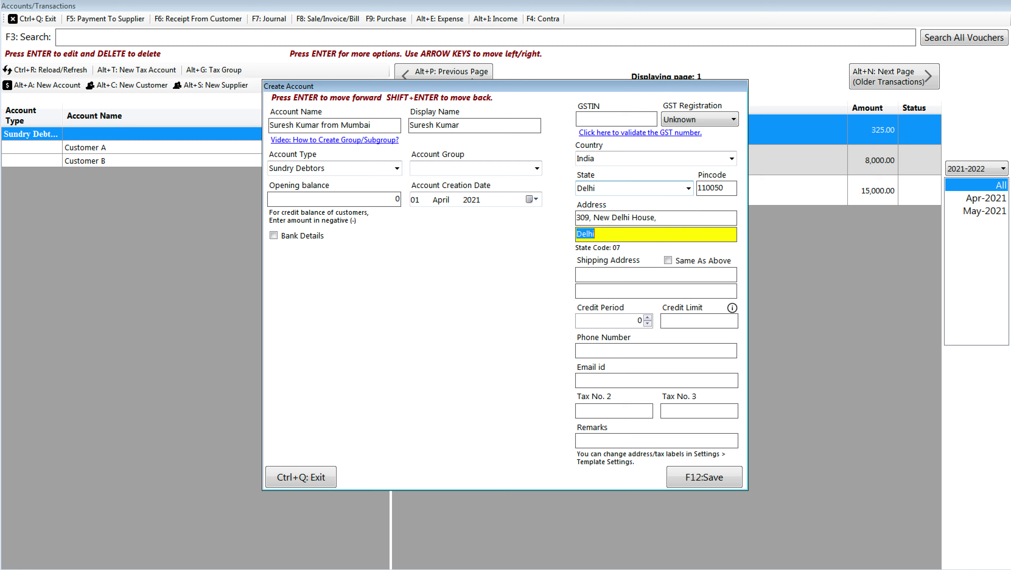
pyautogui.press('Right')
pyautogui.press('Left')
pyautogui.press('Left')
pyautogui.press('Left')
pyautogui.press('Left')
pyautogui.press('Left')
pyautogui.write('New Delhi,')
# Step: Copy the address to shipping and save the customer account, confirming the prompts
pyautogui.click(682, 263)
pyautogui.click(696, 481)
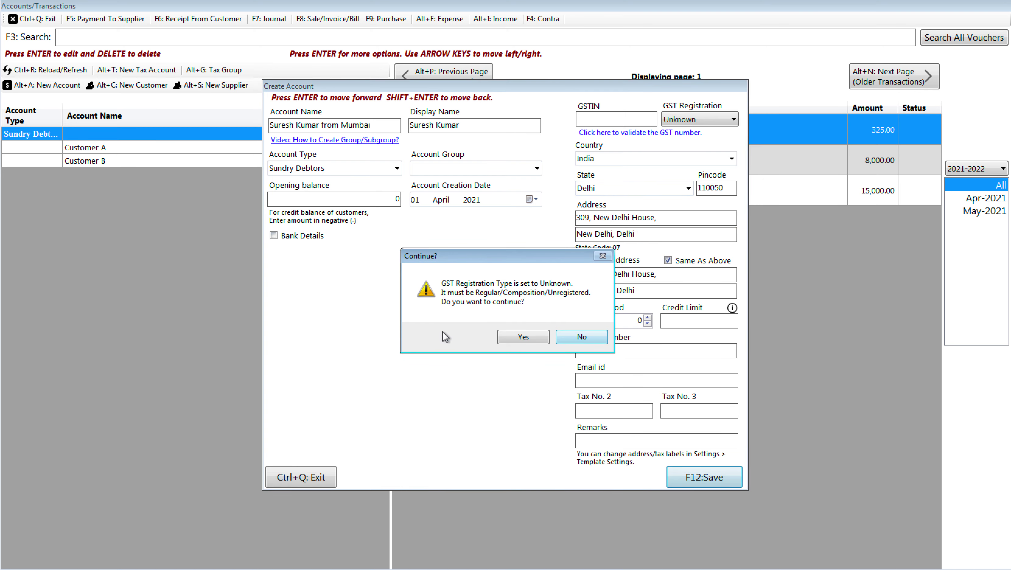
pyautogui.click(513, 342)
pyautogui.click(513, 343)
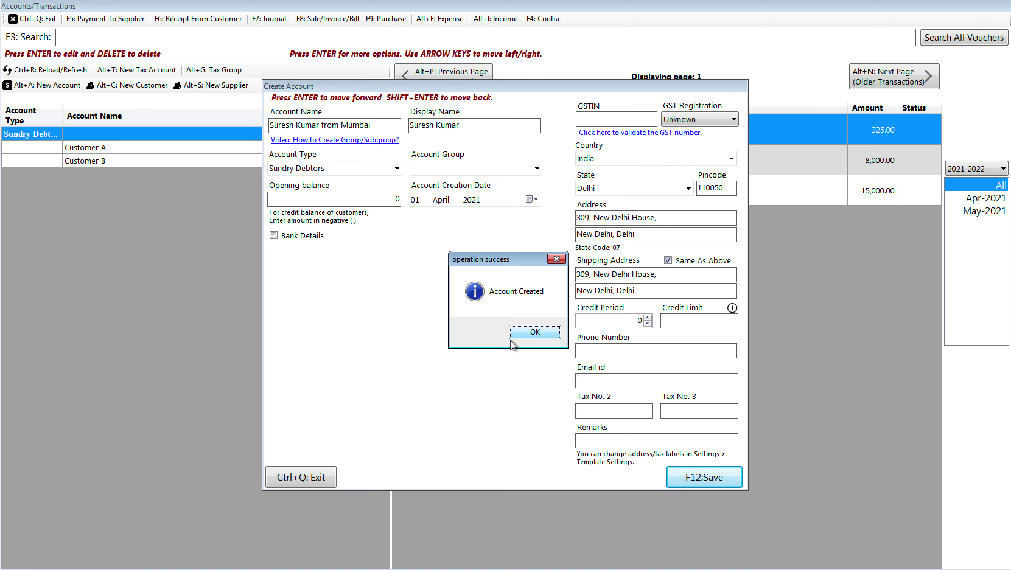
pyautogui.click(511, 340)
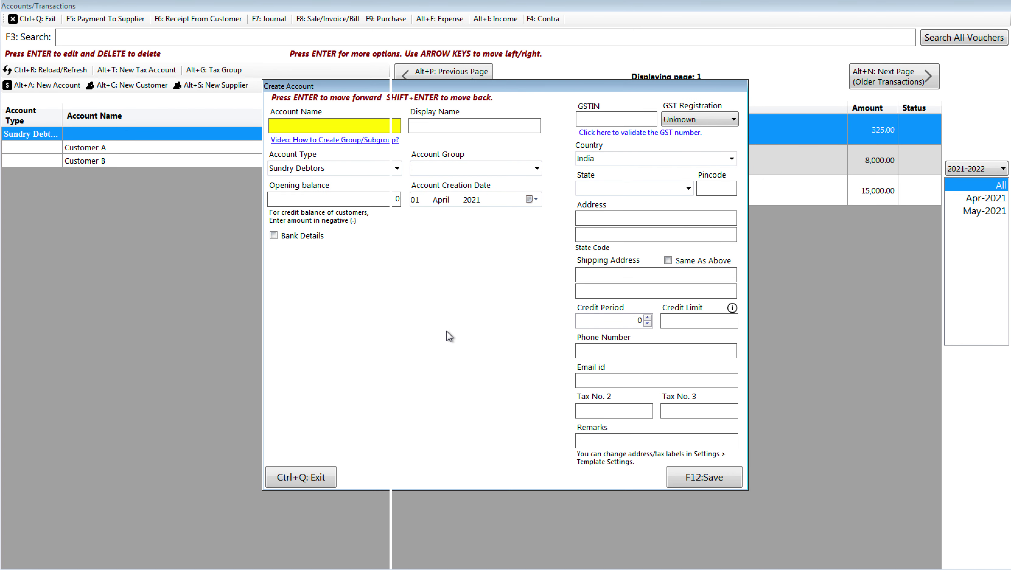
pyautogui.hotkey('ctrl', 'q')
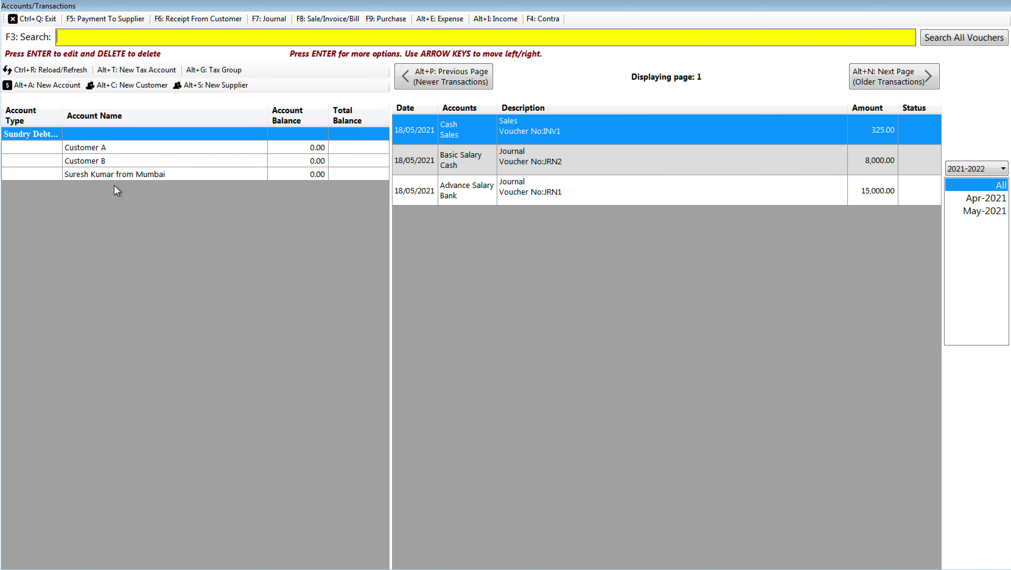
# Step: From All Reports, search 'Customer' and open the Customer Supplier List report options
pyautogui.click(37, 20)
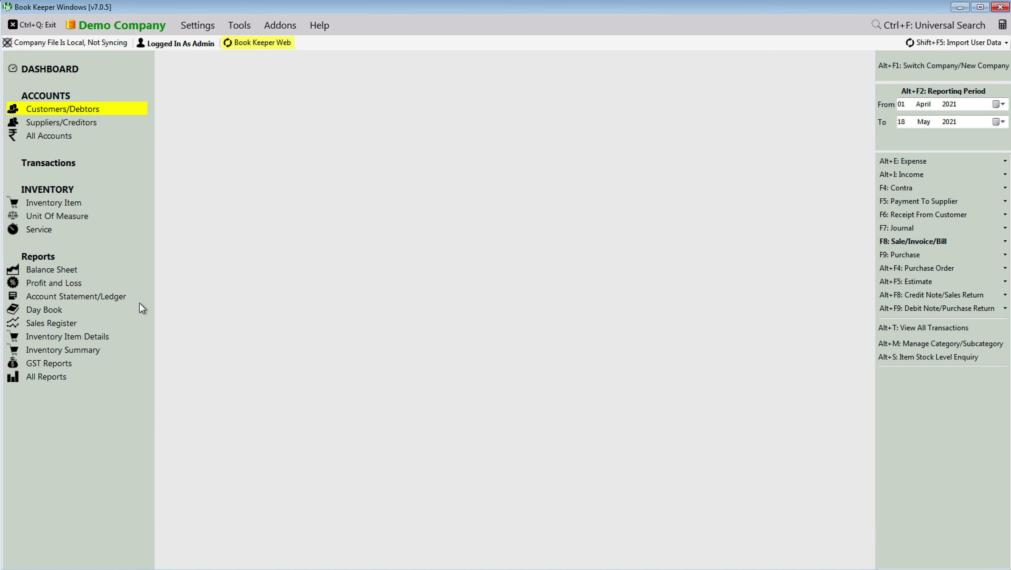
pyautogui.click(49, 377)
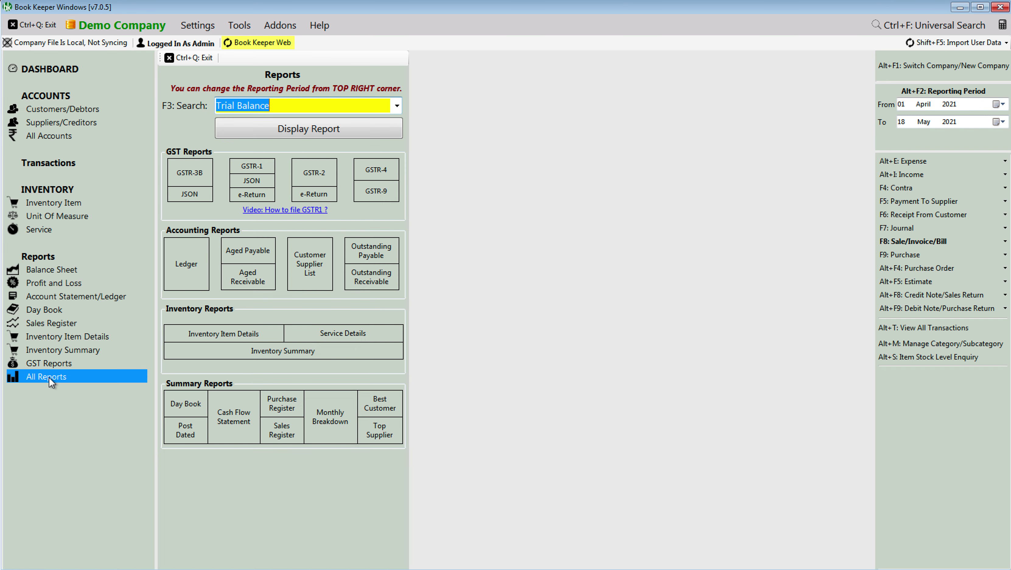
pyautogui.press('BackSpace')
pyautogui.write('Customer')
pyautogui.press('Return')
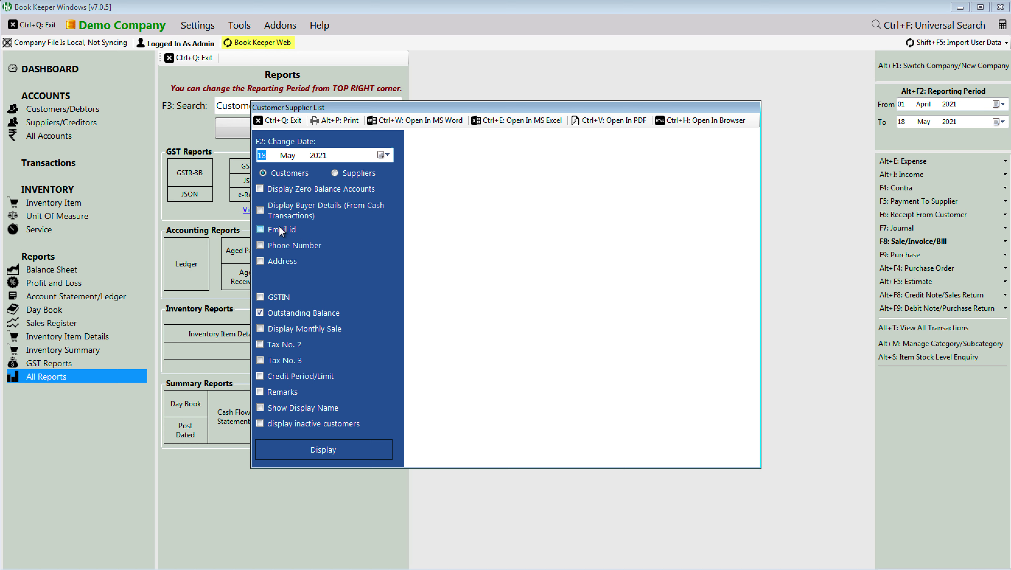
# Step: Display the customer list without Outstanding Balance, with Show Display Name and Display Zero Balance Accounts
pyautogui.click(319, 312)
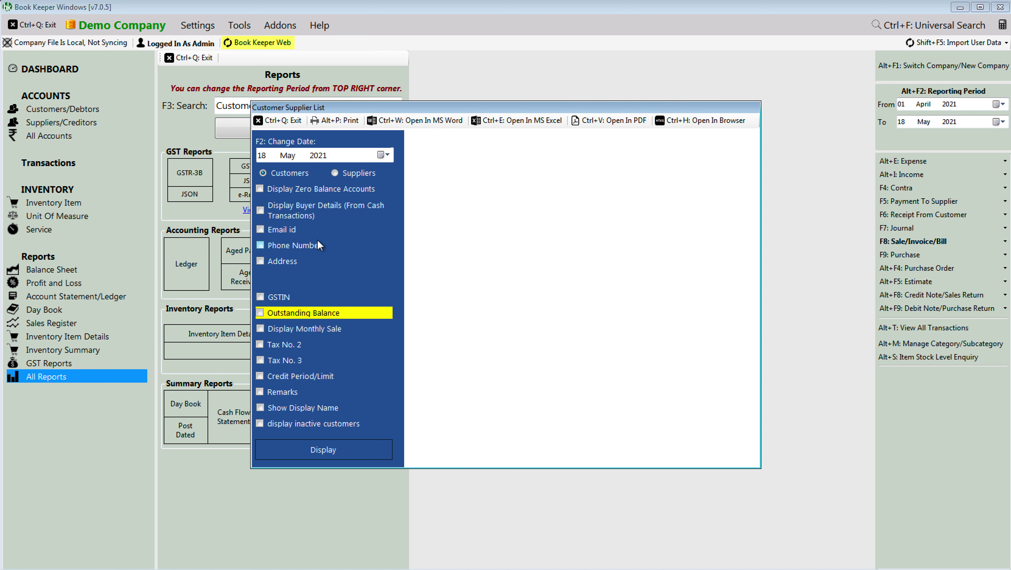
pyautogui.click(289, 404)
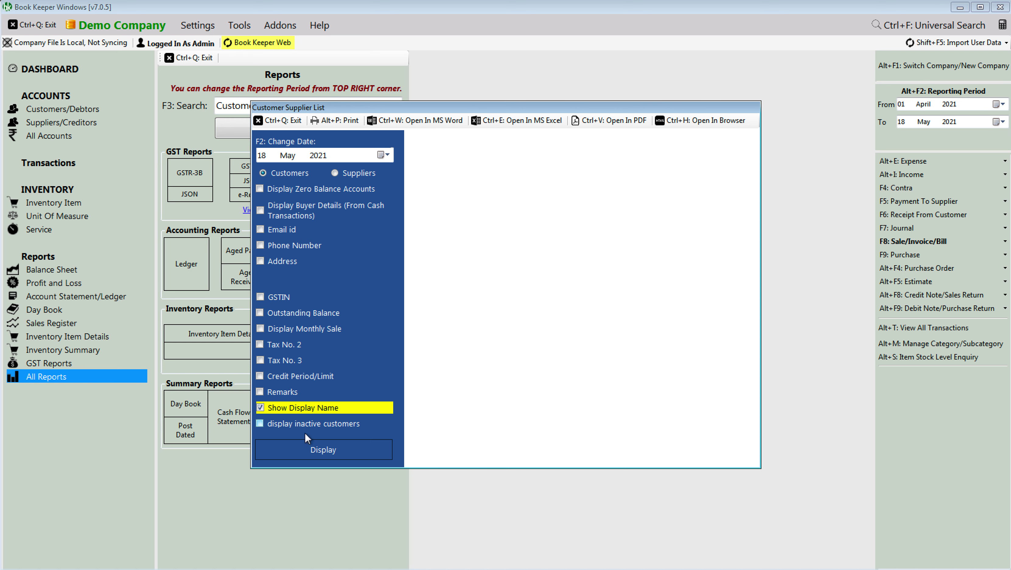
pyautogui.click(308, 450)
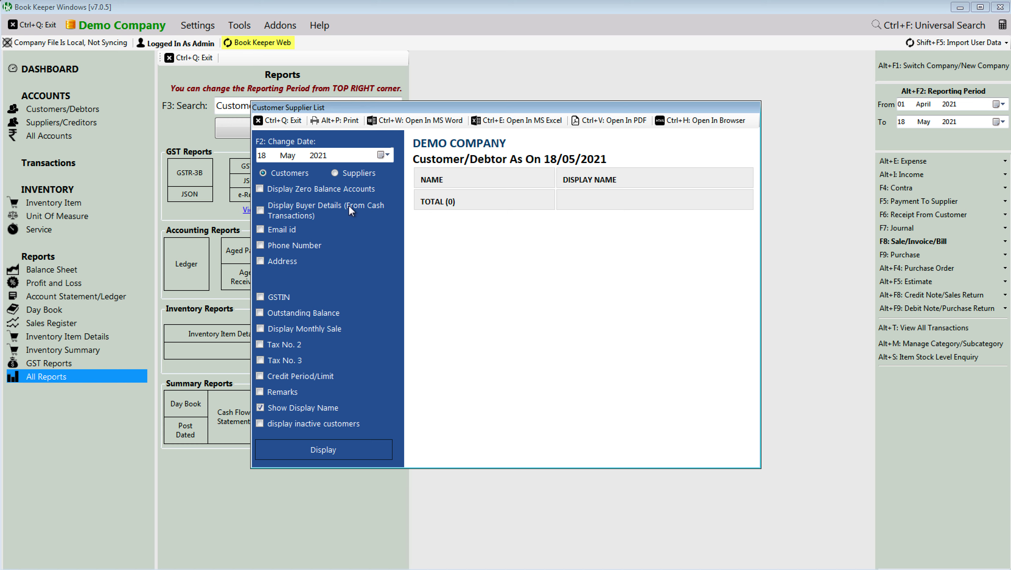
pyautogui.click(320, 189)
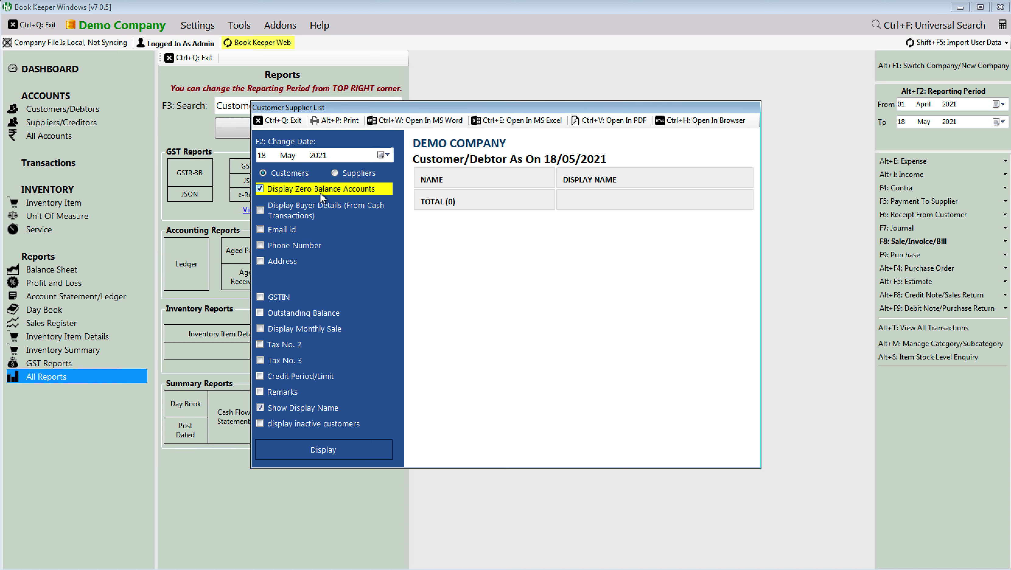
pyautogui.click(330, 452)
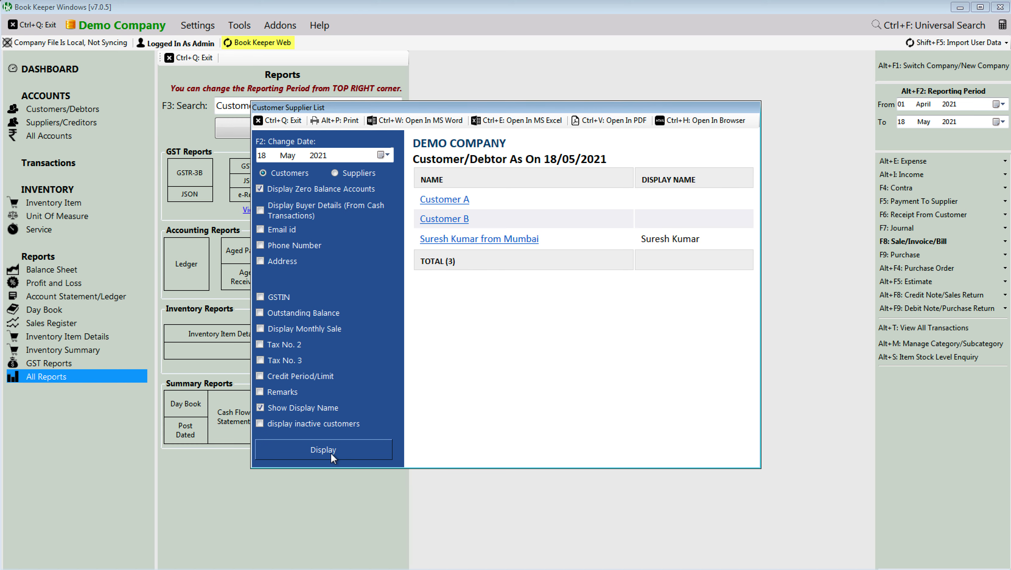
# Step: Maximize the report window and highlight the new customer's display name
pyautogui.doubleClick(612, 104)
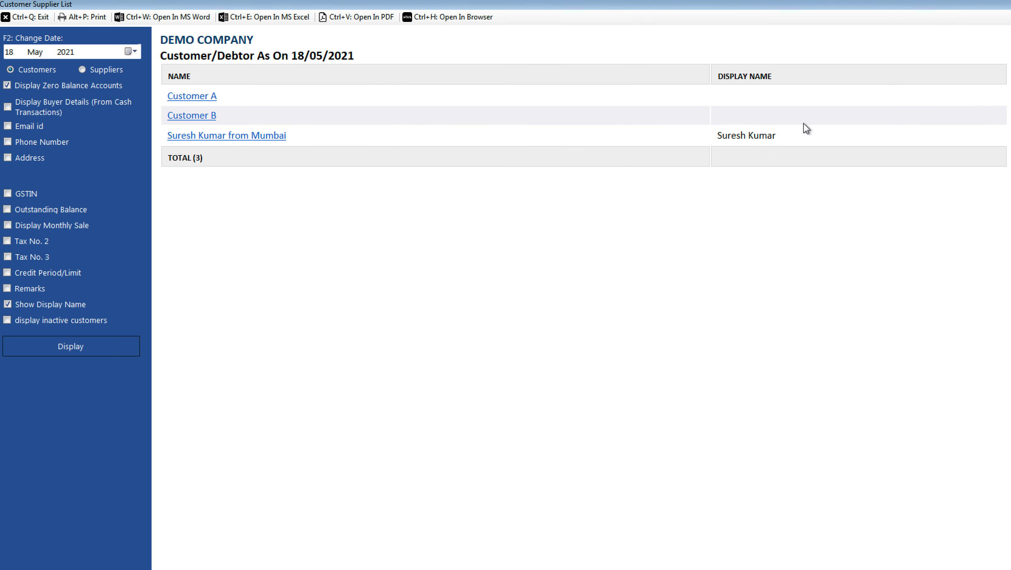
pyautogui.moveTo(776, 136); pyautogui.dragTo(715, 136)
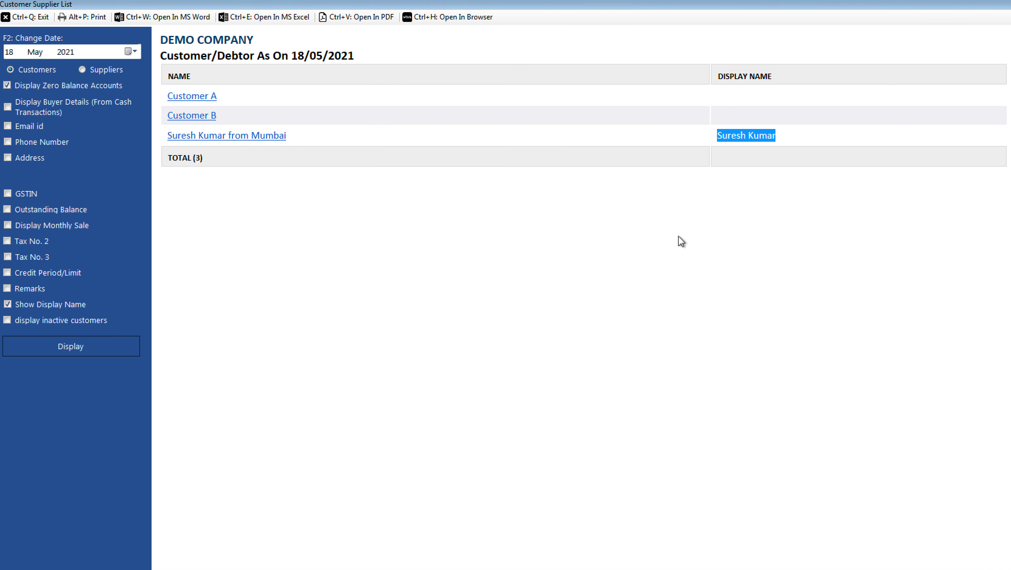
pyautogui.click(681, 242)
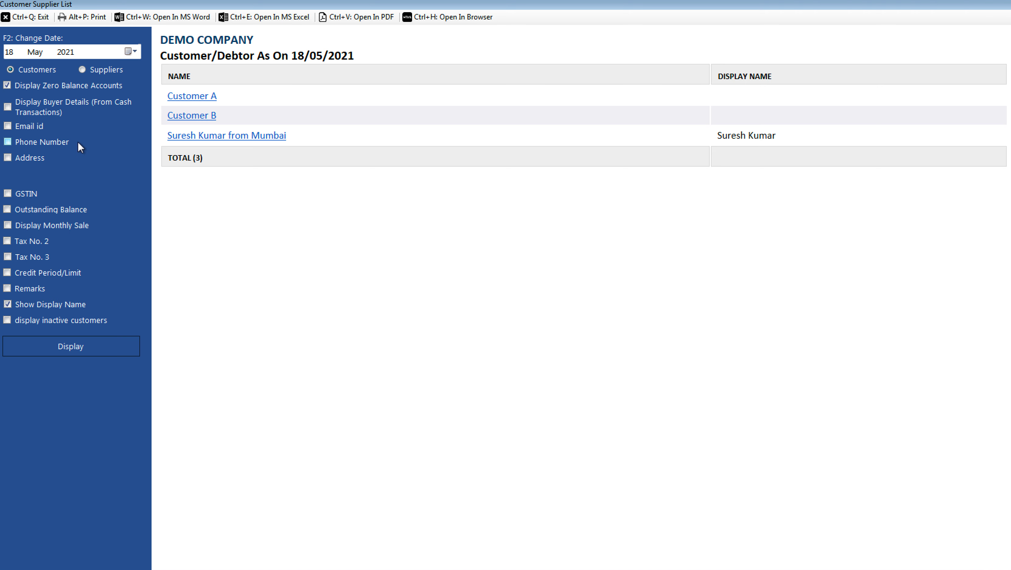
# Step: Add the Address column in Multi Column layout, showing Address1 and Address2, then exit the report
pyautogui.click(35, 158)
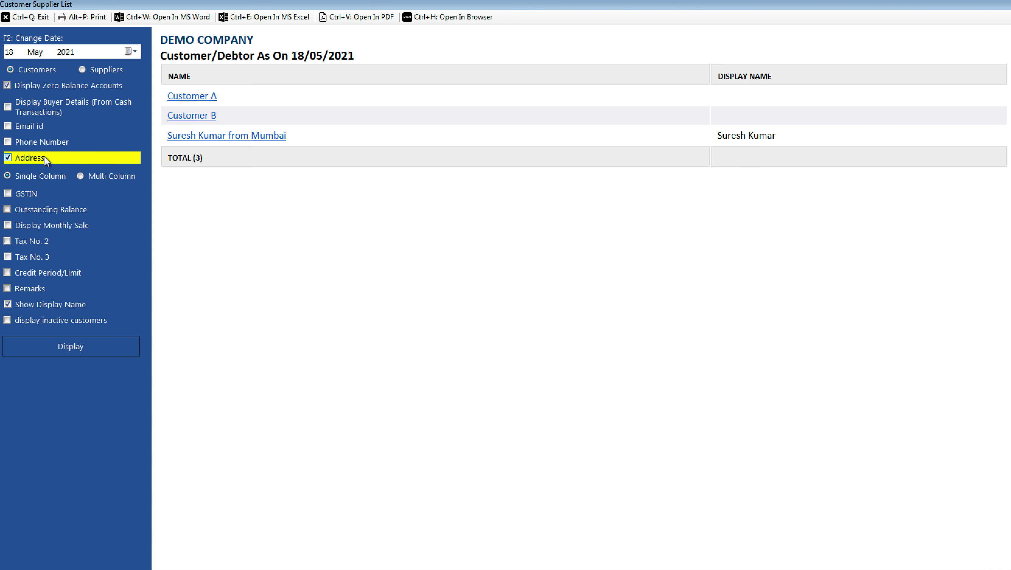
pyautogui.click(68, 349)
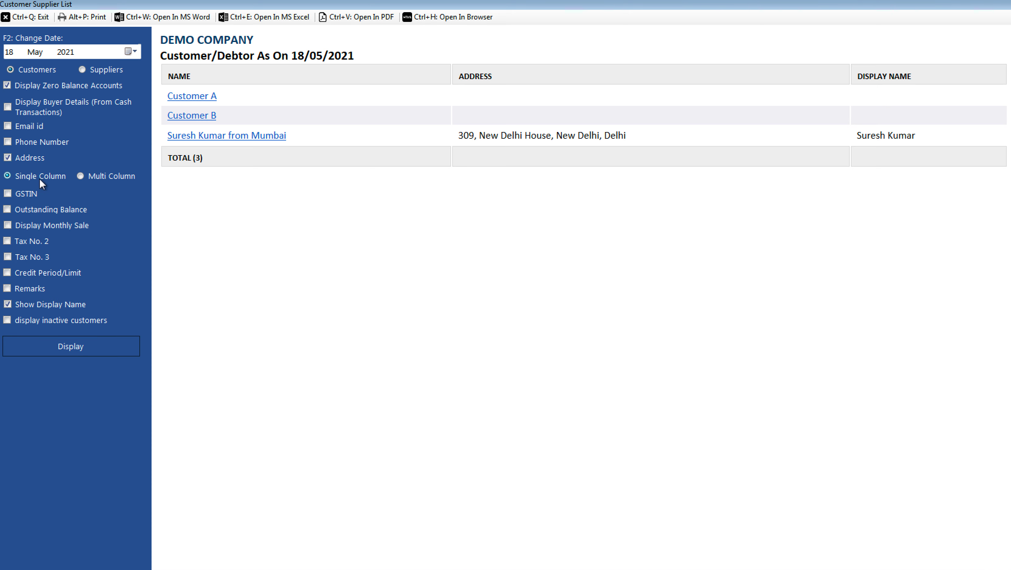
pyautogui.click(106, 177)
pyautogui.click(67, 347)
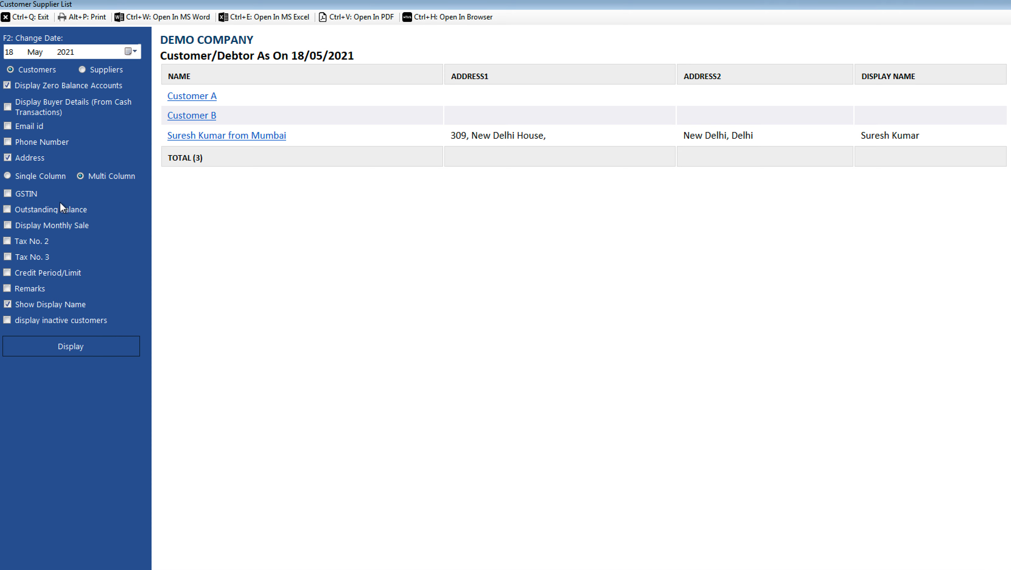
pyautogui.click(52, 176)
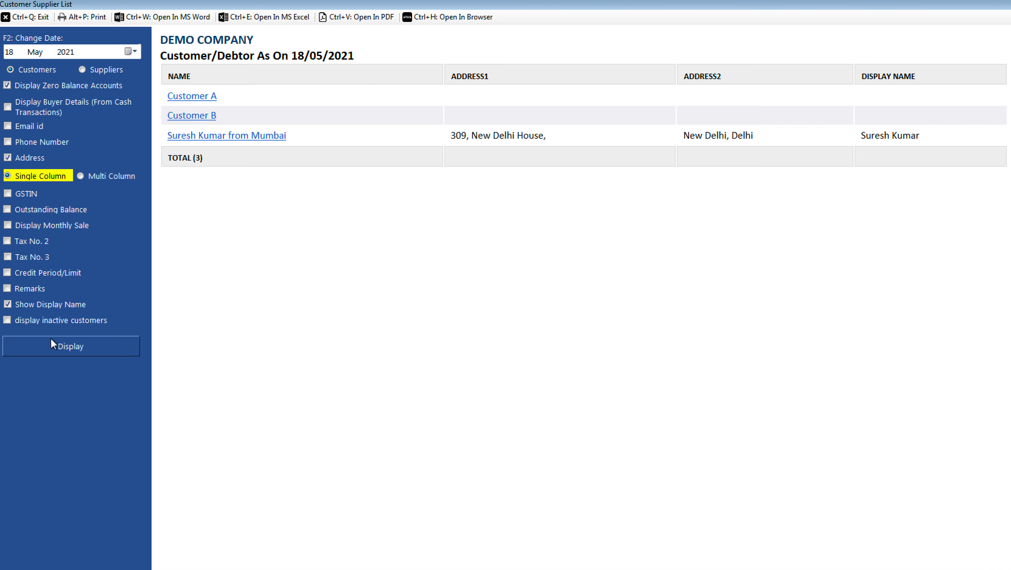
pyautogui.click(35, 18)
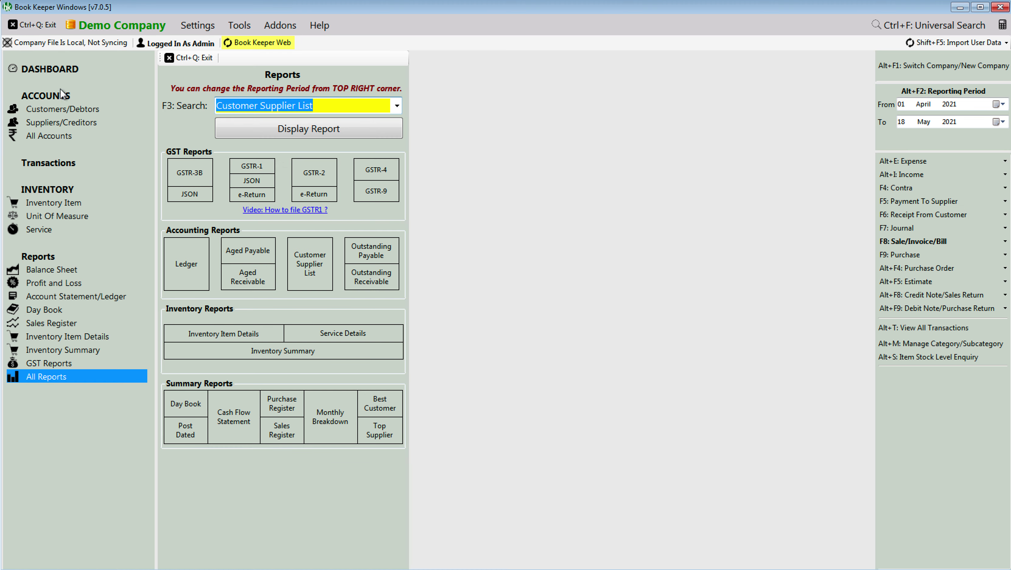
# Step: Bring Notepad forward and add blank lines below item 5, 'Barcode permission in user'
pyautogui.click(168, 567)
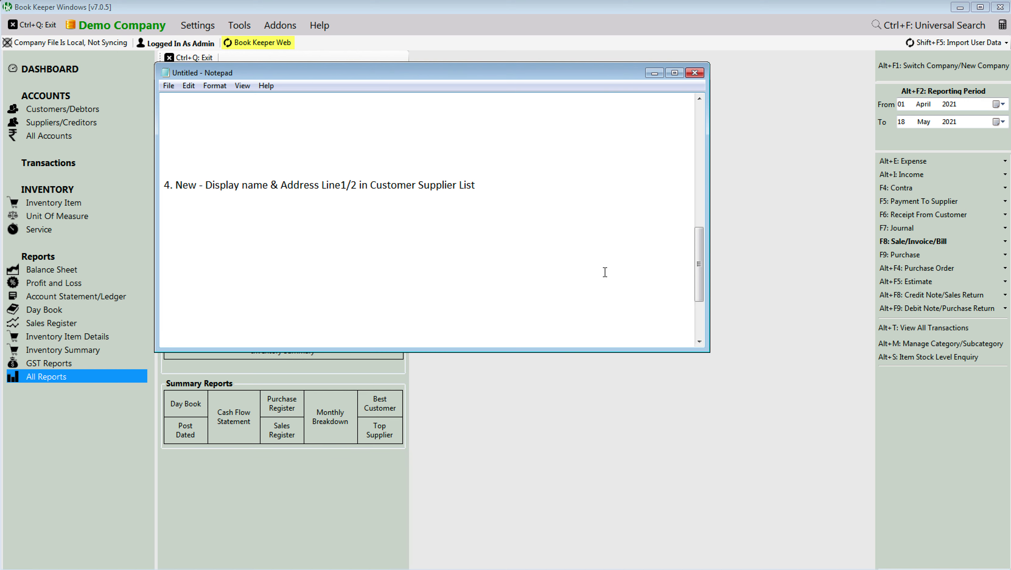
pyautogui.moveTo(702, 260); pyautogui.dragTo(701, 276)
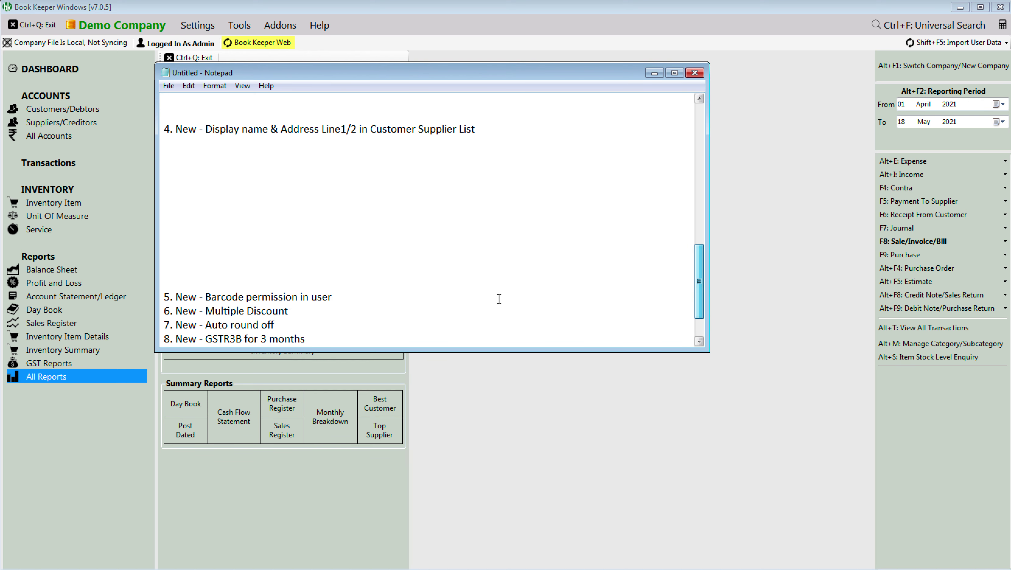
pyautogui.click(369, 299)
pyautogui.press('Return')
pyautogui.press('Return')
pyautogui.press('Return')
pyautogui.press('Return')
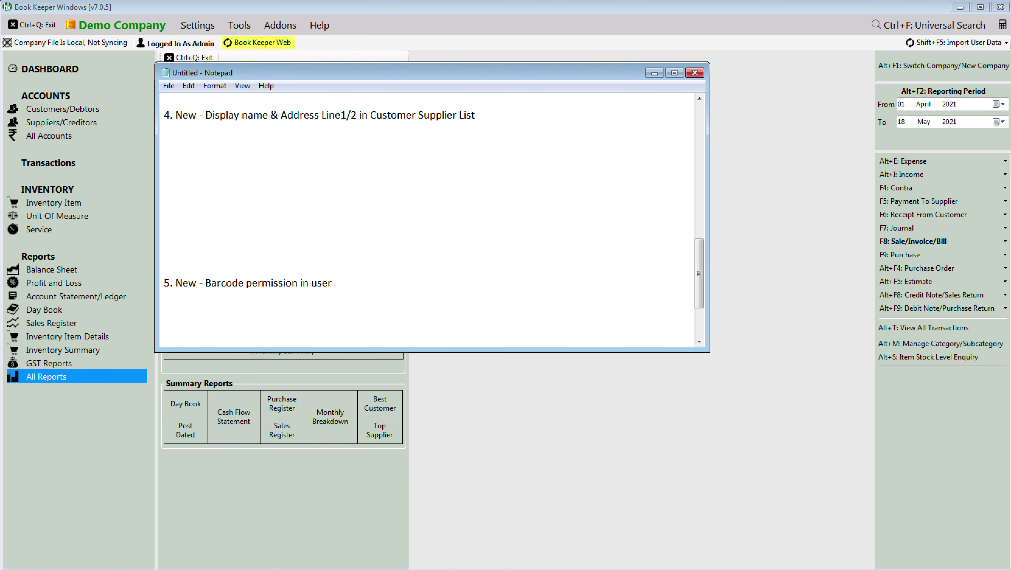
pyautogui.press('Return')
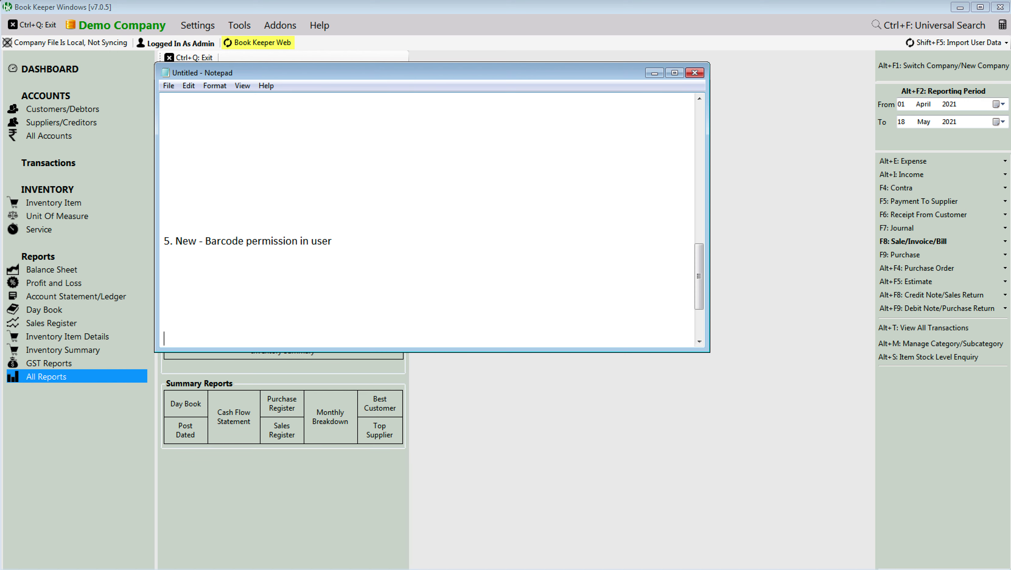
# Step: Paste the Multiple Discount and Auto round off notes into Notepad, spacing them with blank lines
pyautogui.write('6. New - Multiple Discount 7. New - Auto round off')
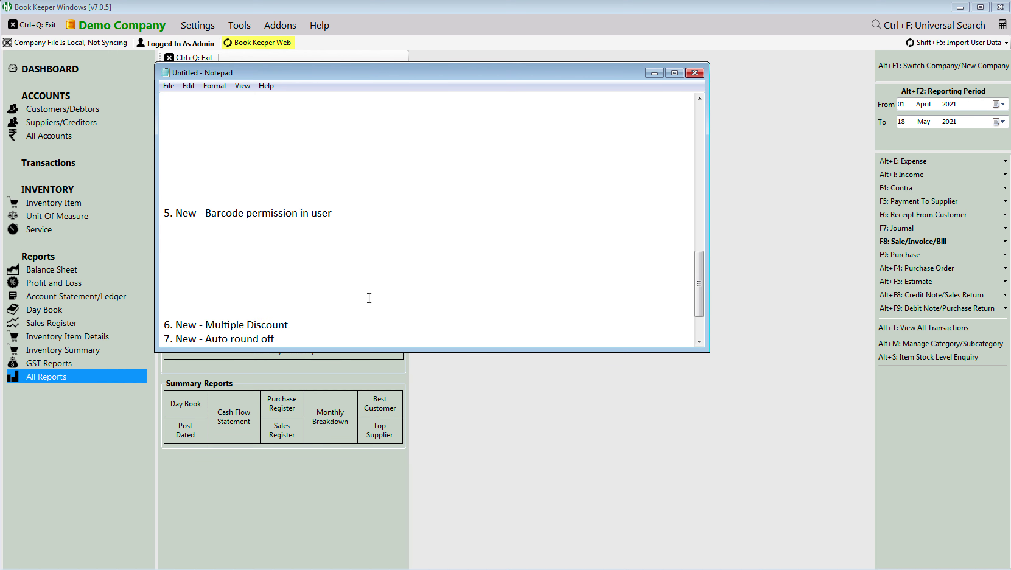
pyautogui.press('Return')
pyautogui.press('Return')
pyautogui.press('Return')
pyautogui.press('Return')
pyautogui.press('Return')
pyautogui.press('Return')
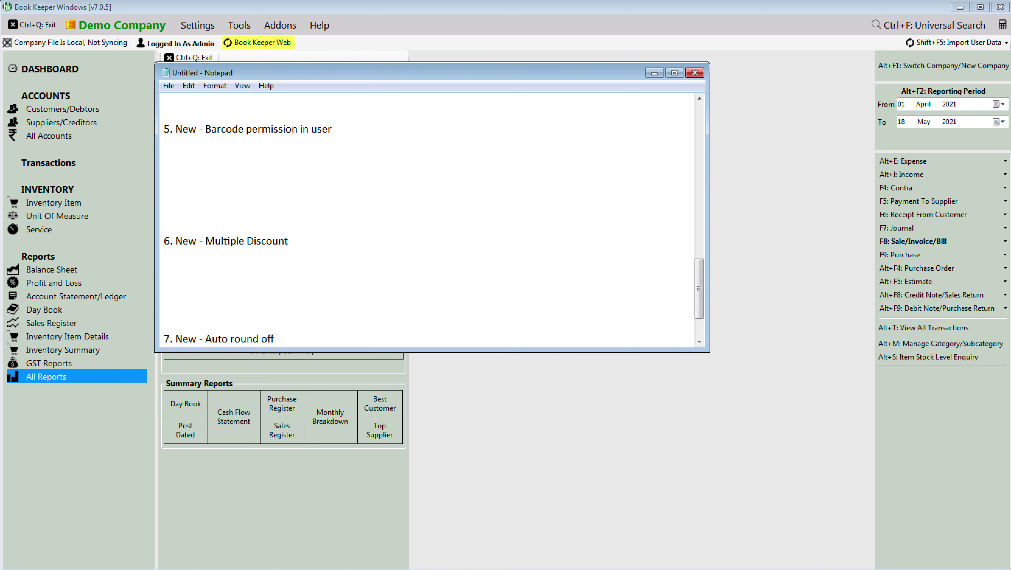
pyautogui.press('Up')
pyautogui.press('Up')
pyautogui.click(279, 195)
pyautogui.press('Return')
pyautogui.press('Return')
pyautogui.press('Return')
pyautogui.click(230, 325)
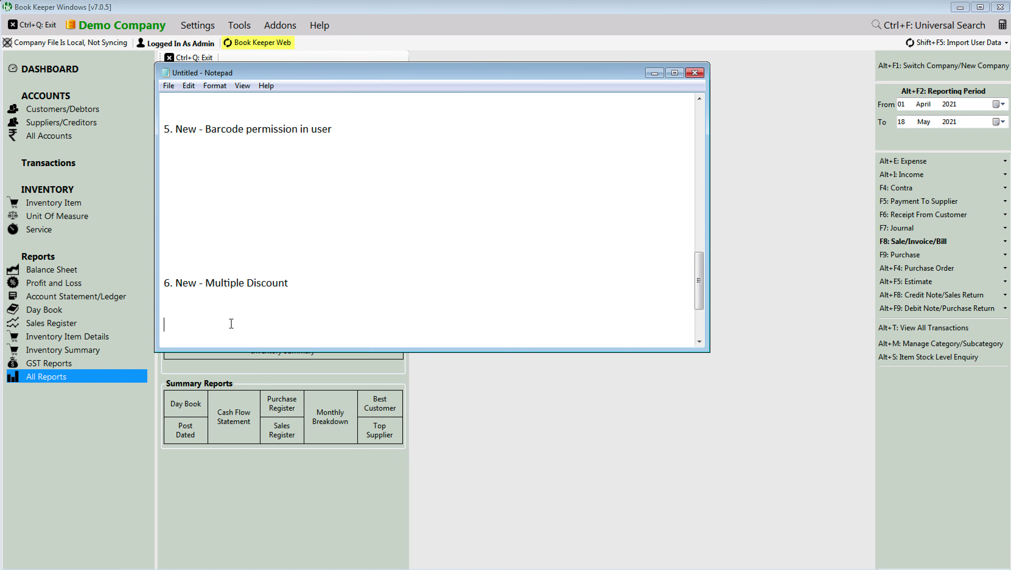
pyautogui.press('Return')
pyautogui.press('Return')
pyautogui.press('Return')
pyautogui.press('Return')
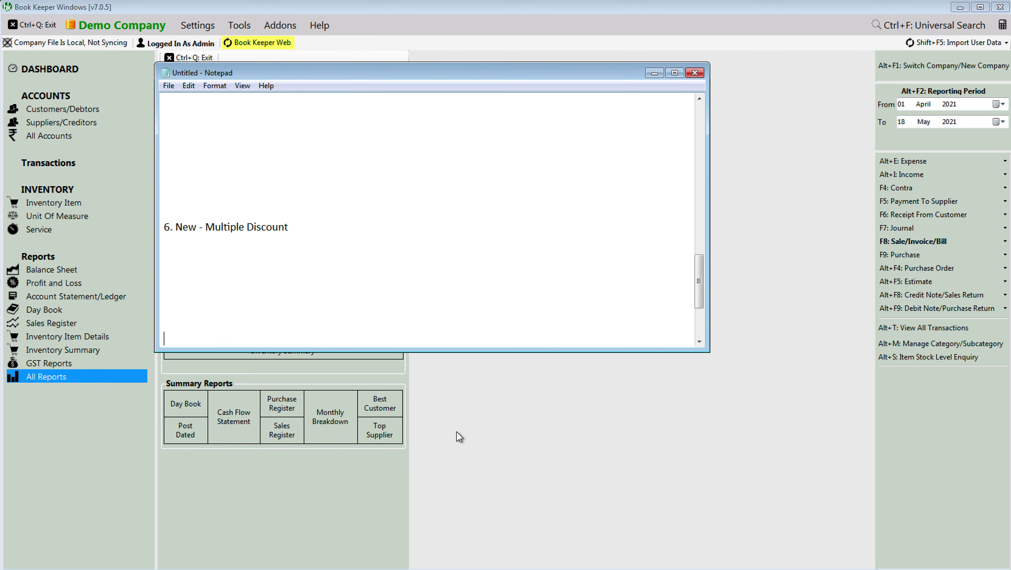
pyautogui.click(512, 481)
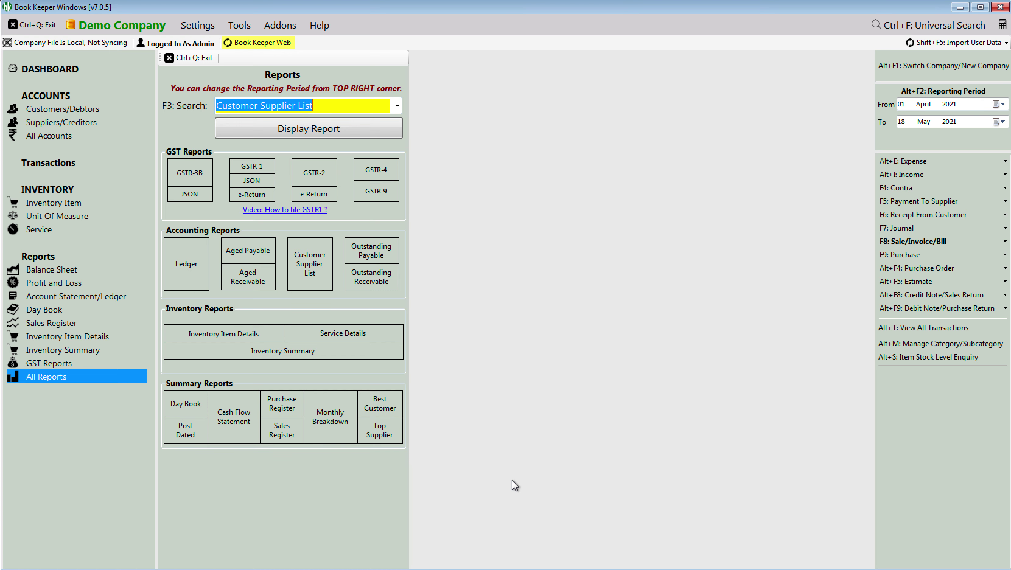
# Step: In the Item Table template settings, enable multiple discounts shown in separate columns
pyautogui.click(192, 55)
pyautogui.click(203, 28)
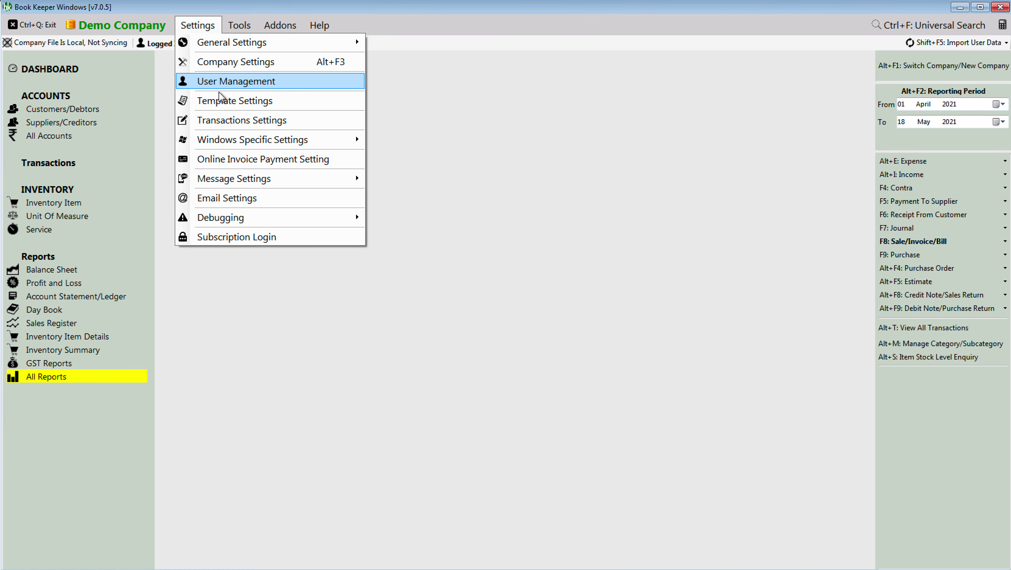
pyautogui.click(231, 105)
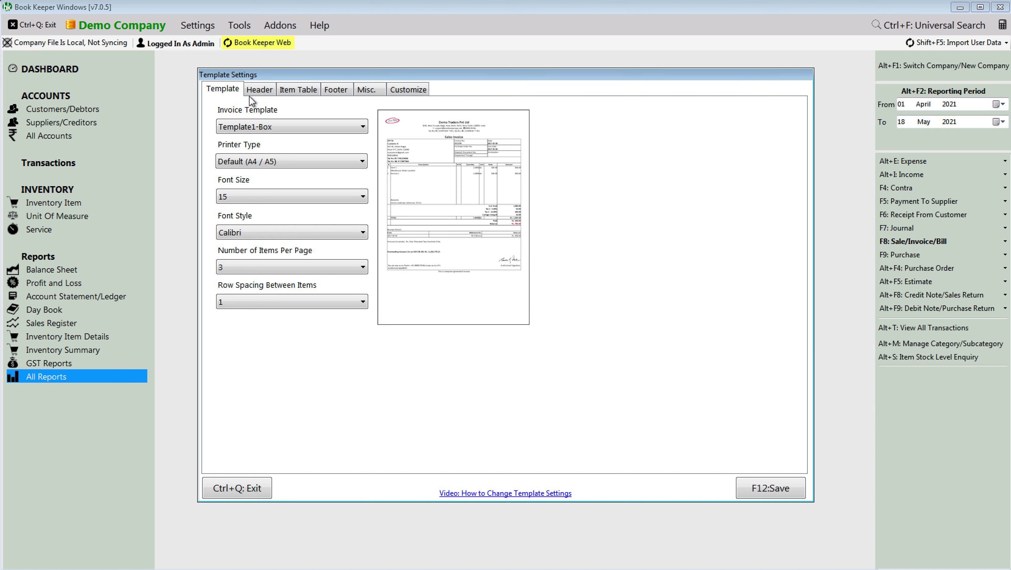
pyautogui.click(310, 92)
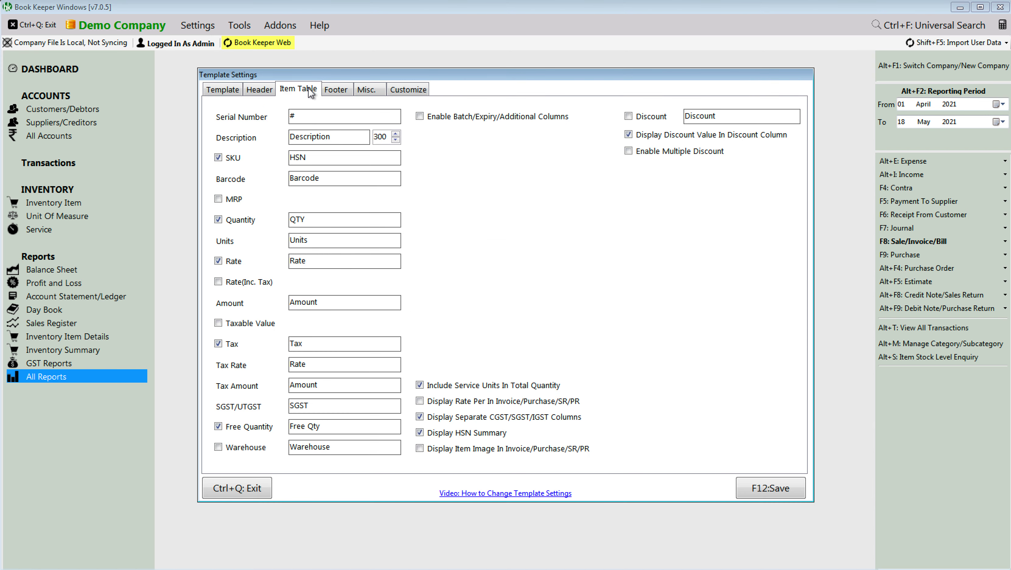
pyautogui.click(656, 156)
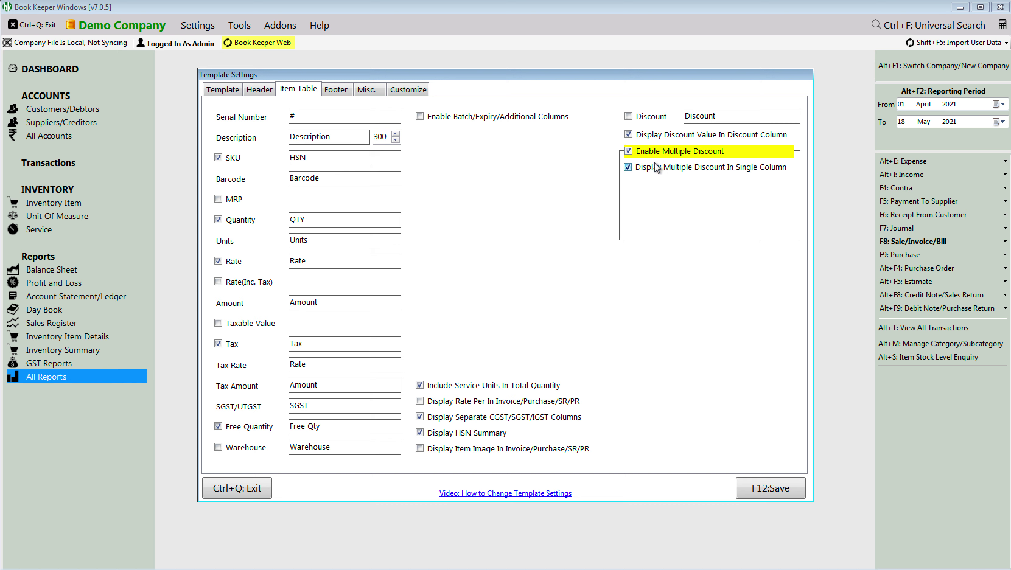
pyautogui.click(656, 168)
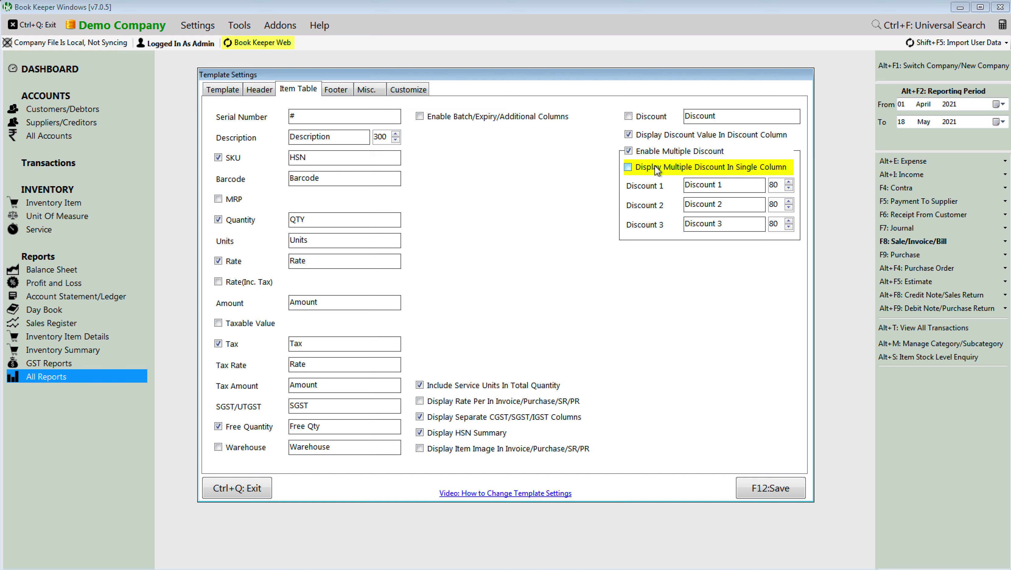
pyautogui.click(655, 165)
pyautogui.click(655, 165)
# Step: Rename Discount 1–3 to Trade Discount, Cash Discount and Spl Discount, and save the template
pyautogui.click(732, 185)
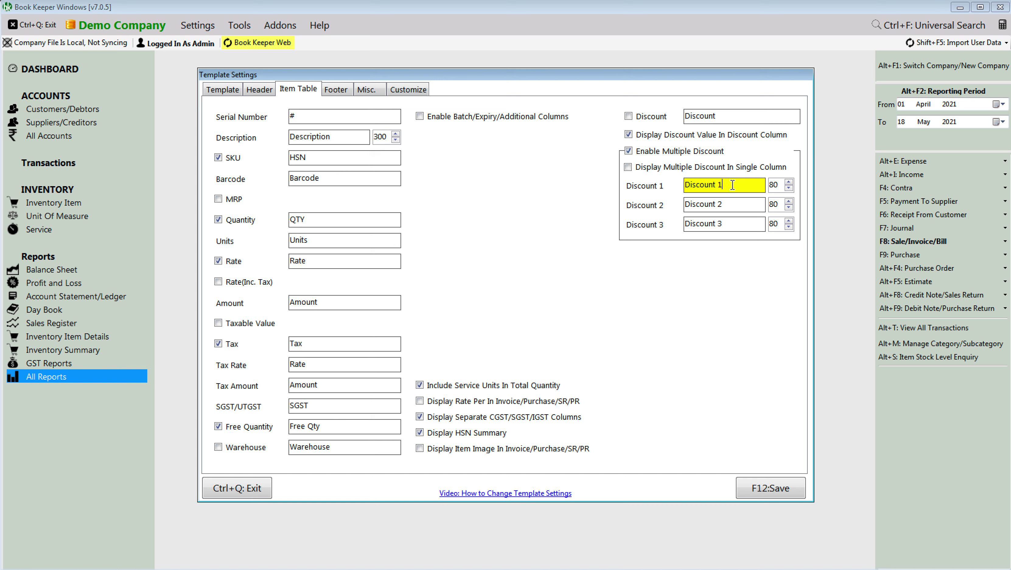
pyautogui.press('BackSpace')
pyautogui.press('BackSpace')
pyautogui.press('BackSpace')
pyautogui.press('BackSpace')
pyautogui.press('BackSpace')
pyautogui.press('BackSpace')
pyautogui.press('BackSpace')
pyautogui.press('BackSpace')
pyautogui.press('BackSpace')
pyautogui.press('BackSpace')
pyautogui.write('Trade Discount')
pyautogui.press('Tab')
pyautogui.write('Cas')
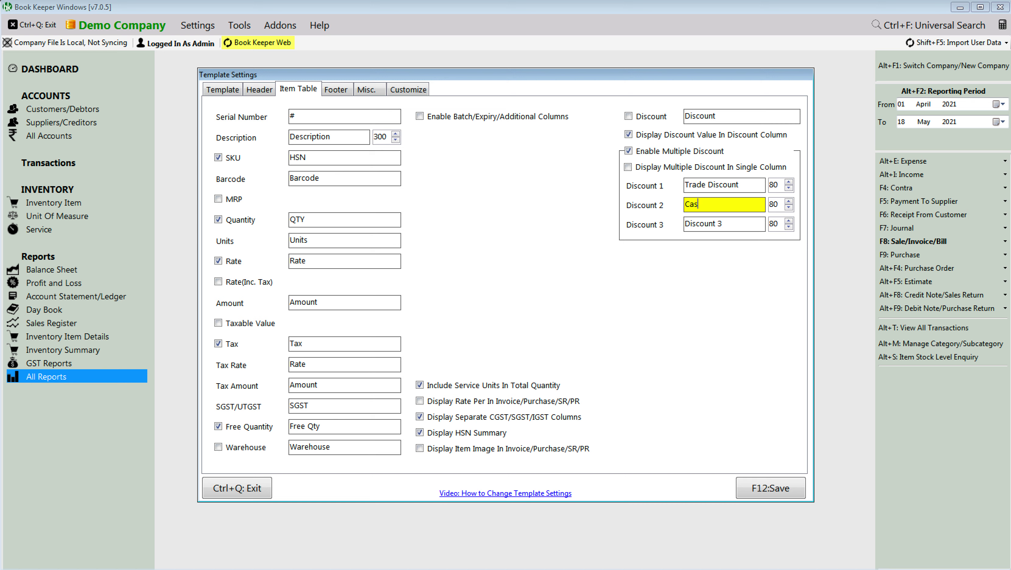
pyautogui.write('h Discount')
pyautogui.press('Tab')
pyautogui.write('S')
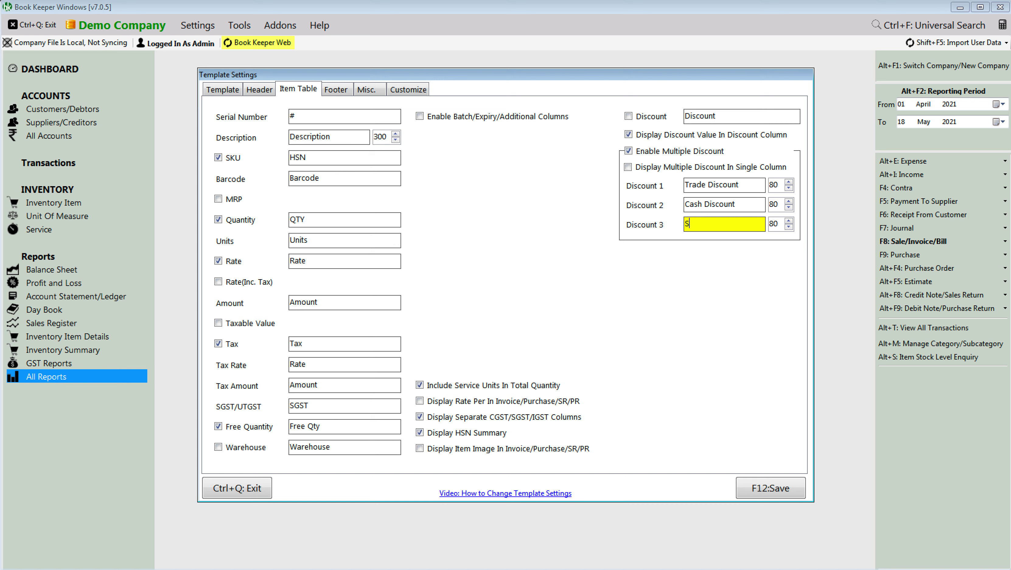
pyautogui.write('pl Discount')
pyautogui.click(756, 488)
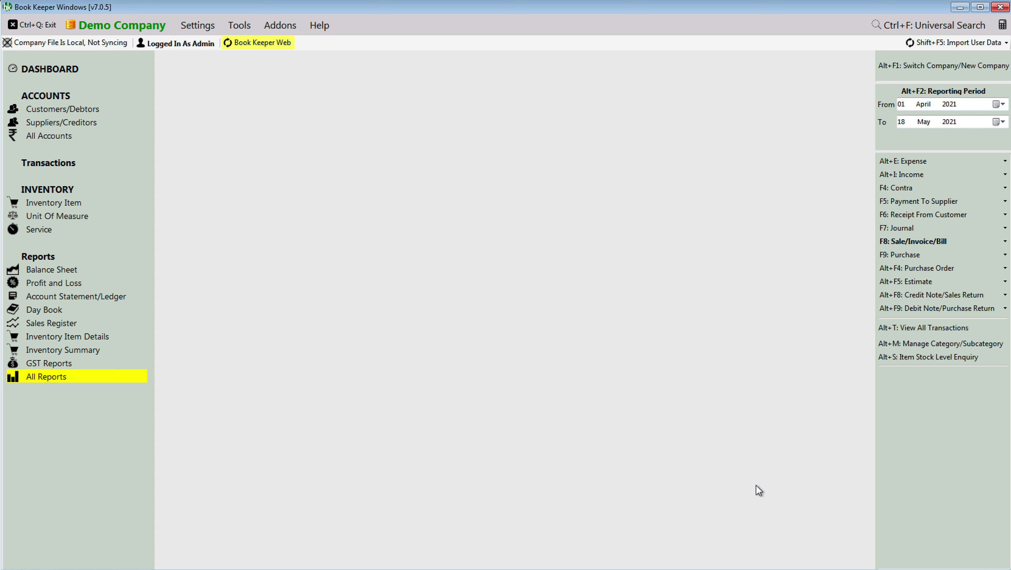
# Step: Create sales invoice INV2 with one Aata at rate 500, moving on to its discounts
pyautogui.click(897, 245)
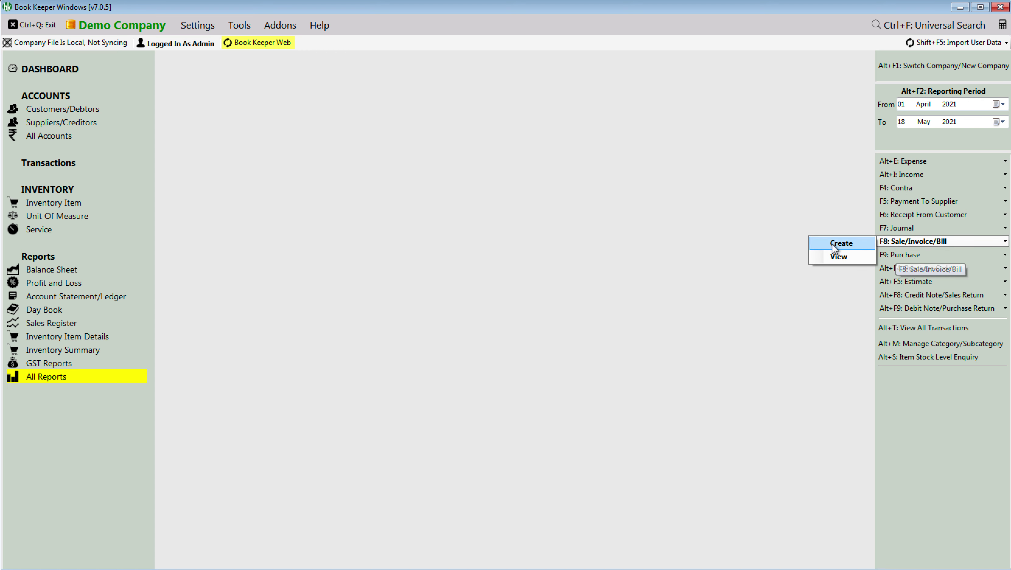
pyautogui.click(835, 245)
pyautogui.click(225, 129)
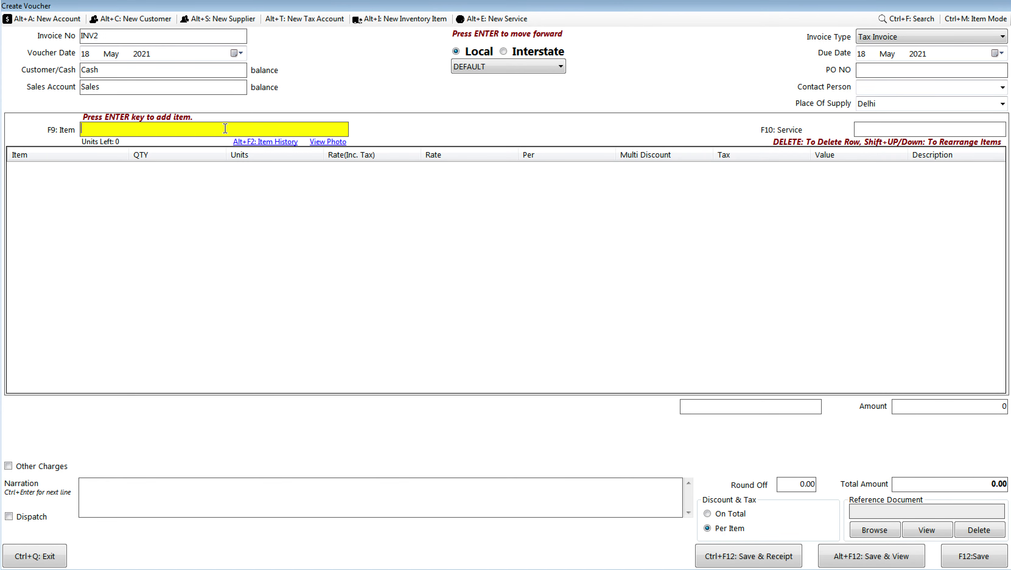
pyautogui.write('aa')
pyautogui.press('Return')
pyautogui.write('1')
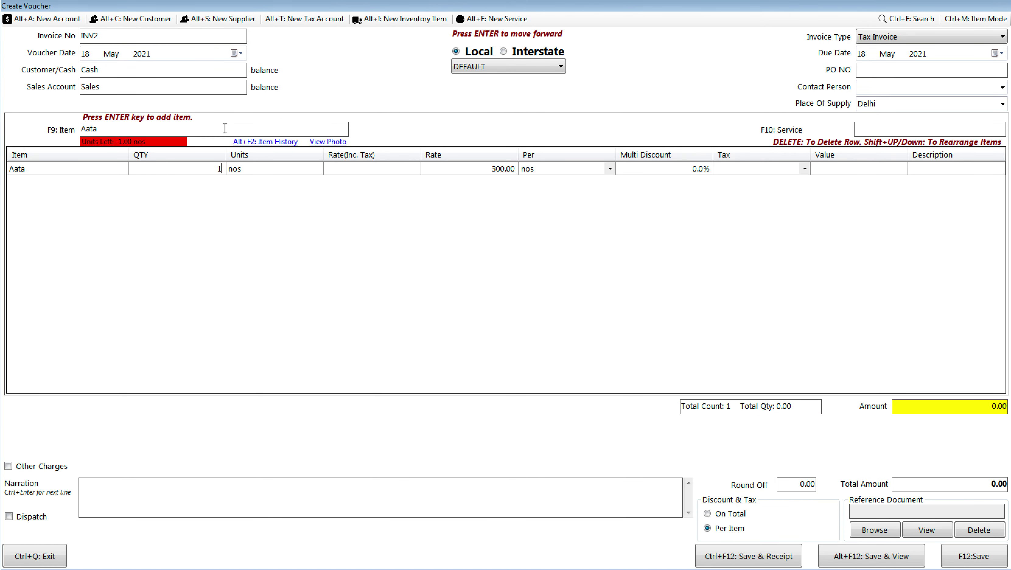
pyautogui.press('Return')
pyautogui.press('Return')
pyautogui.write('5000')
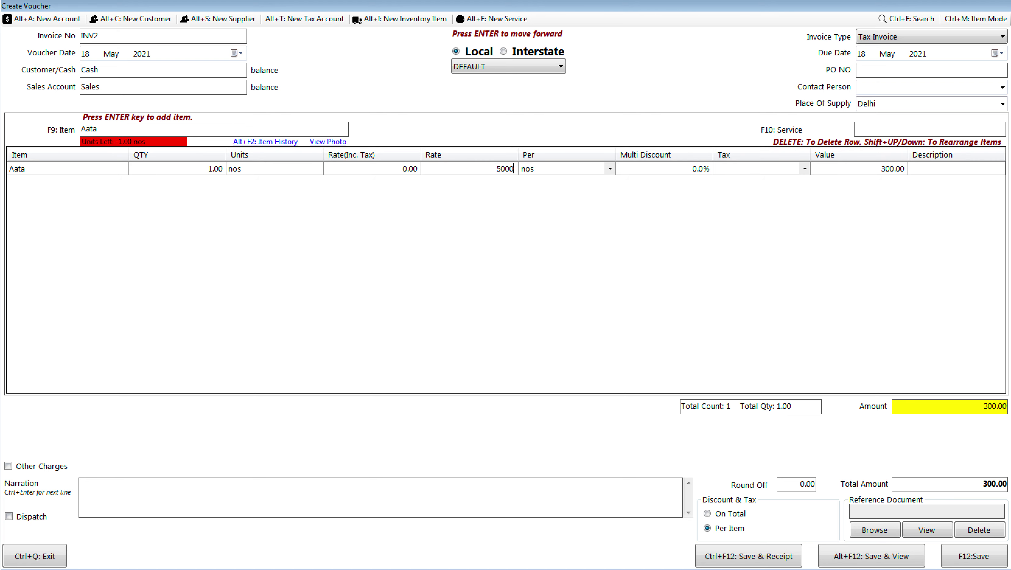
pyautogui.press('BackSpace')
pyautogui.press('Return')
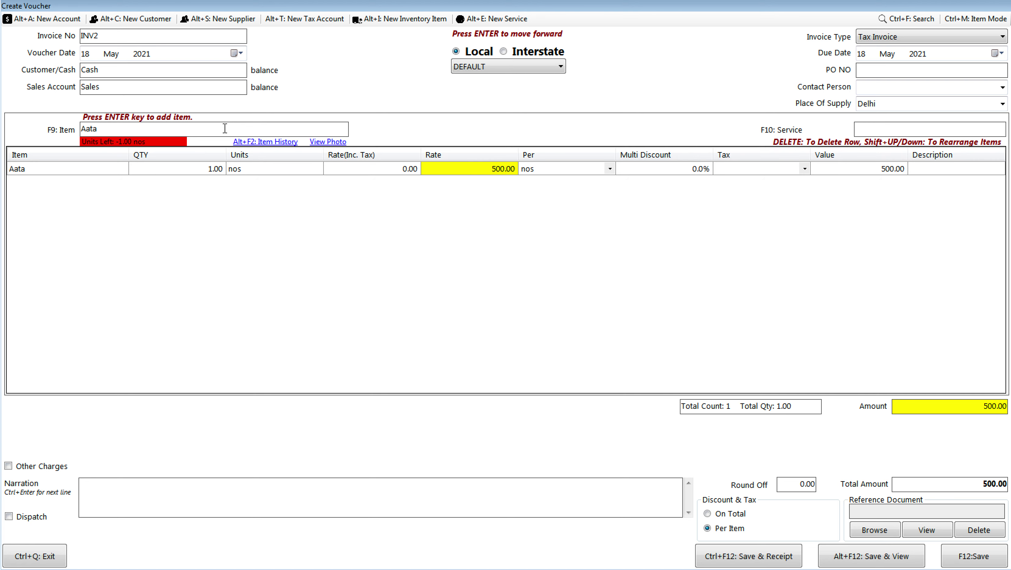
pyautogui.press('Return')
pyautogui.press('Return')
pyautogui.press('Return')
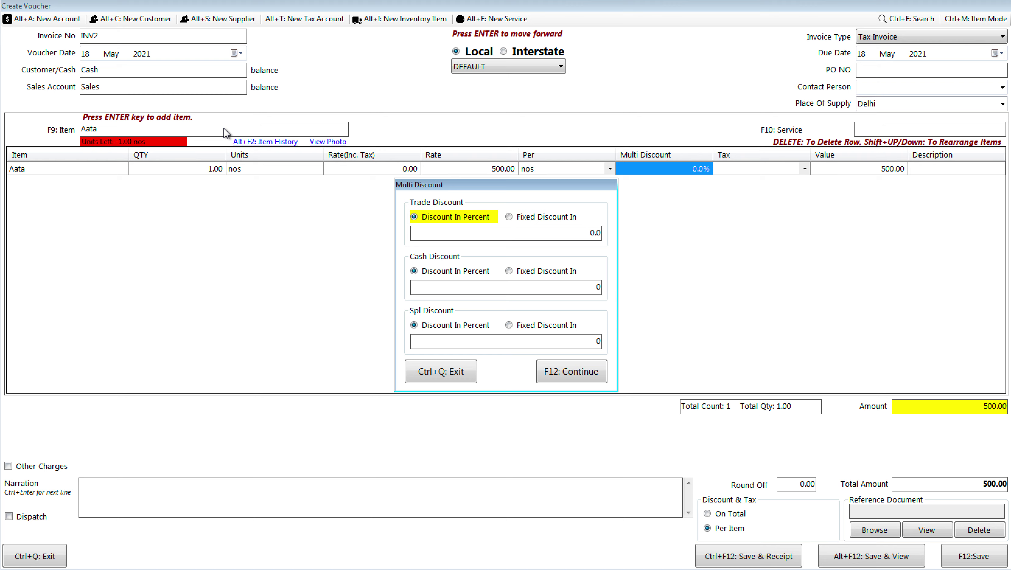
# Step: Apply 10% trade, 20% cash and 5% special discounts to the Aata line
pyautogui.press('Return')
pyautogui.write('10')
pyautogui.press('Return')
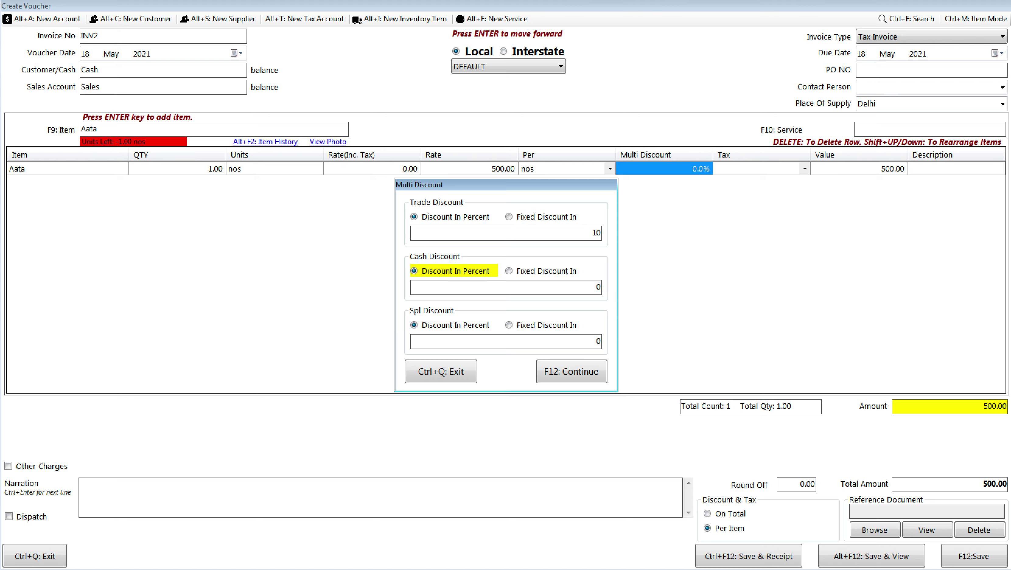
pyautogui.press('Return')
pyautogui.write('20')
pyautogui.press('Return')
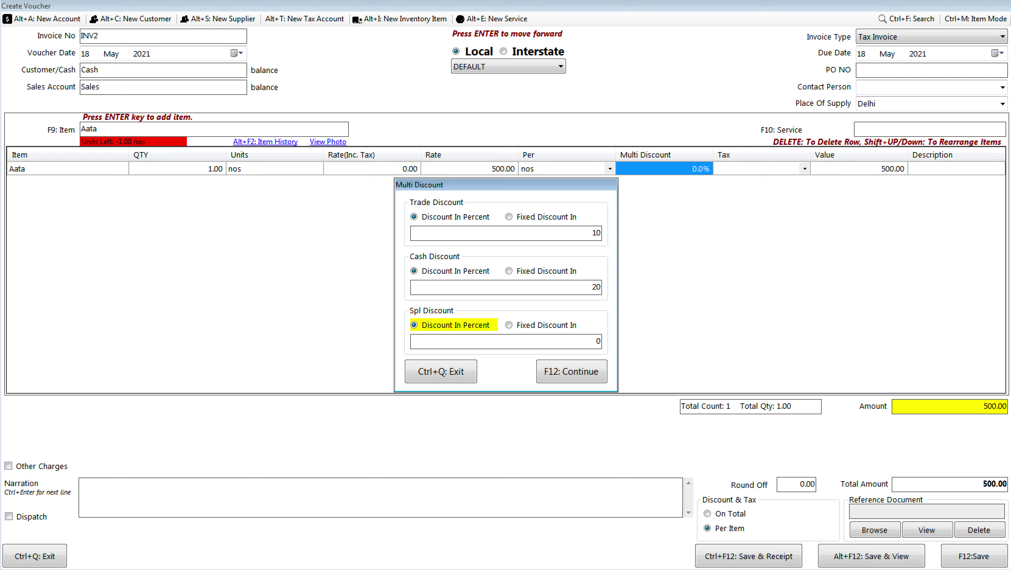
pyautogui.press('Return')
pyautogui.write('5')
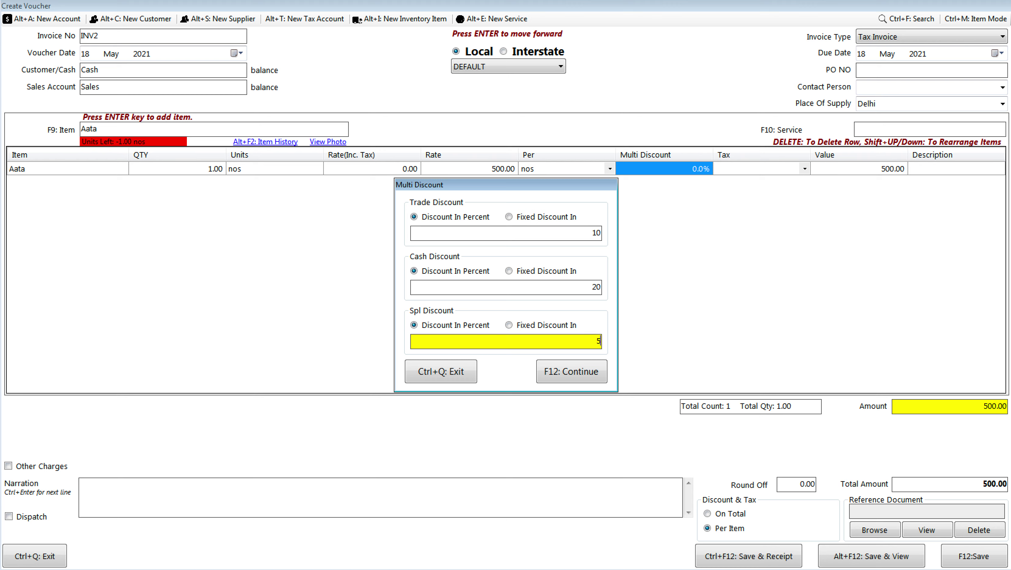
pyautogui.press('Return')
pyautogui.press('Return')
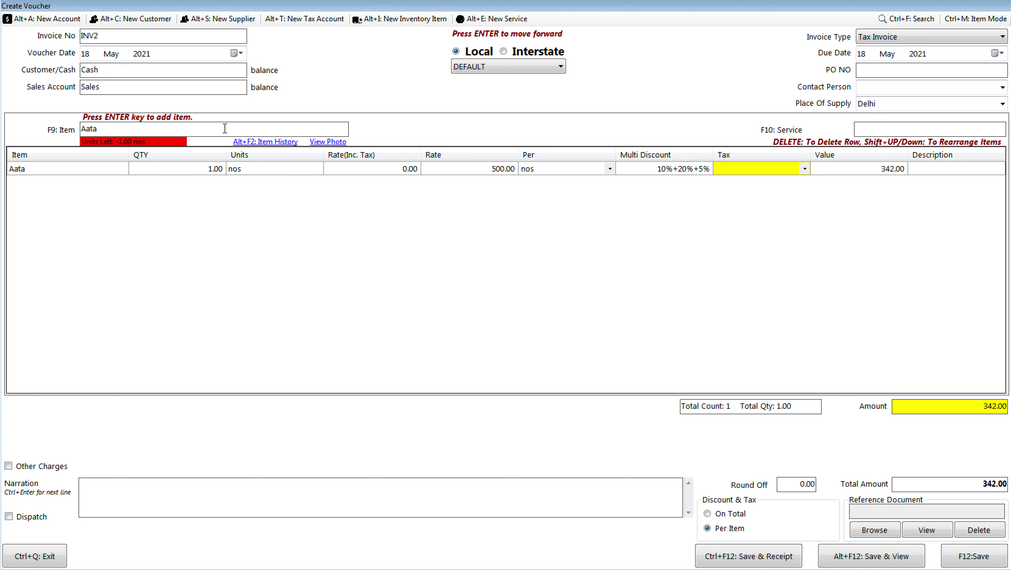
pyautogui.press('Return')
pyautogui.press('Return')
# Step: Add a Maida line to INV2 at rate 100
pyautogui.press('Return')
pyautogui.press('Return')
pyautogui.write('mai')
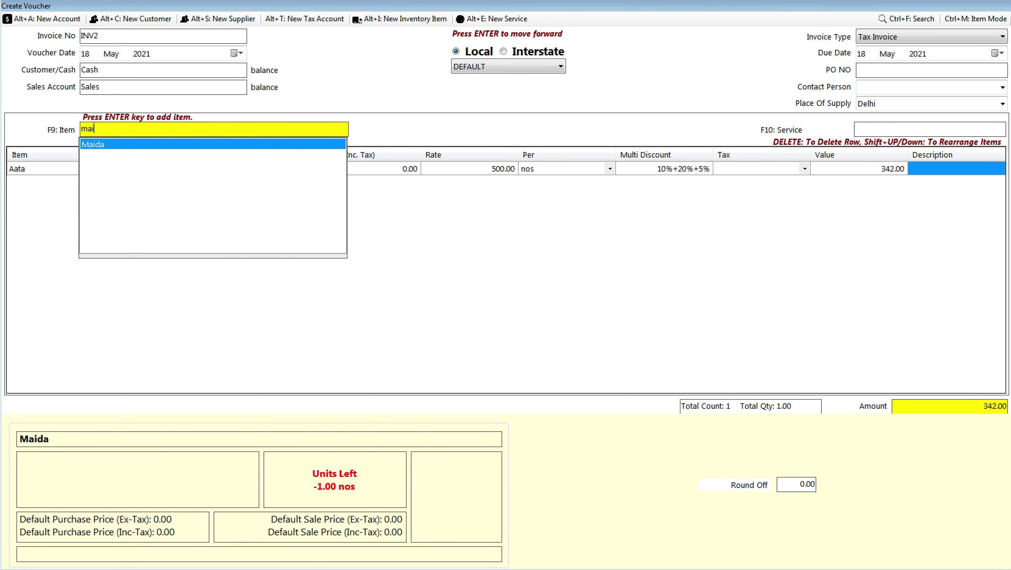
pyautogui.press('Return')
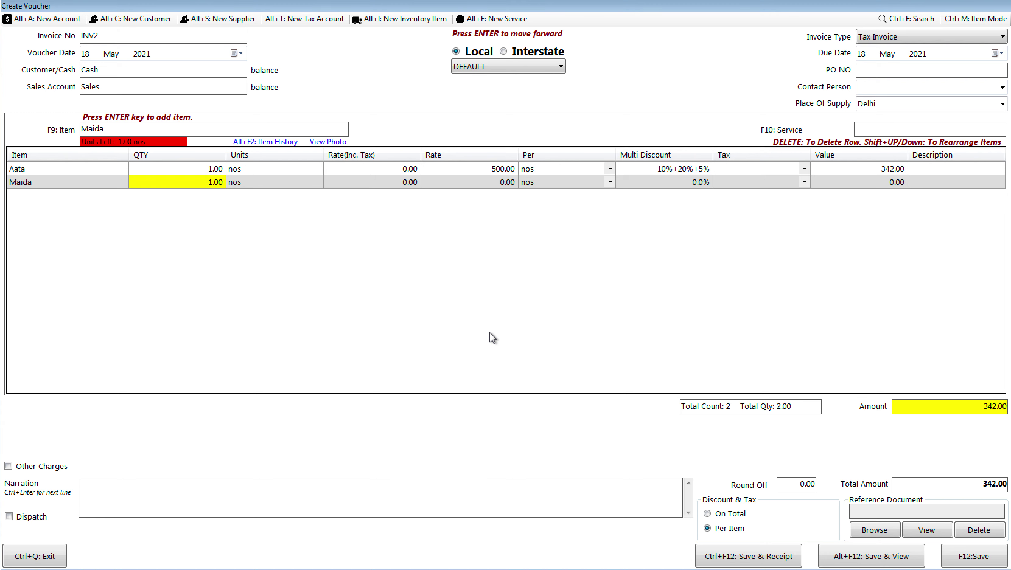
pyautogui.write('1000')
pyautogui.press('BackSpace')
pyautogui.press('Return')
pyautogui.press('Return')
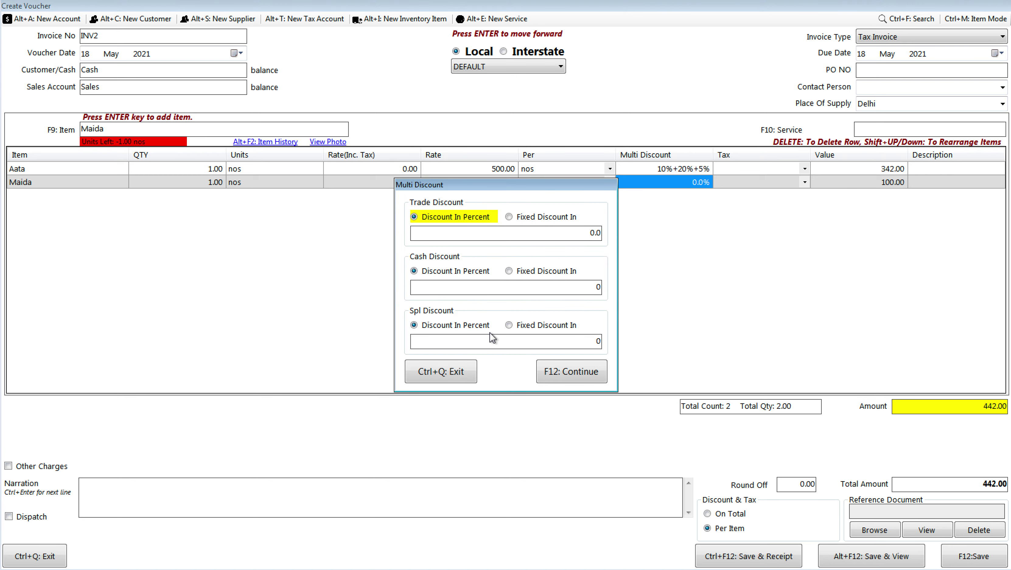
# Step: Give Maida a 10% trade discount, a fixed 20 cash discount and a 5 special discount
pyautogui.press('Return')
pyautogui.write('10')
pyautogui.press('Return')
pyautogui.press('Right')
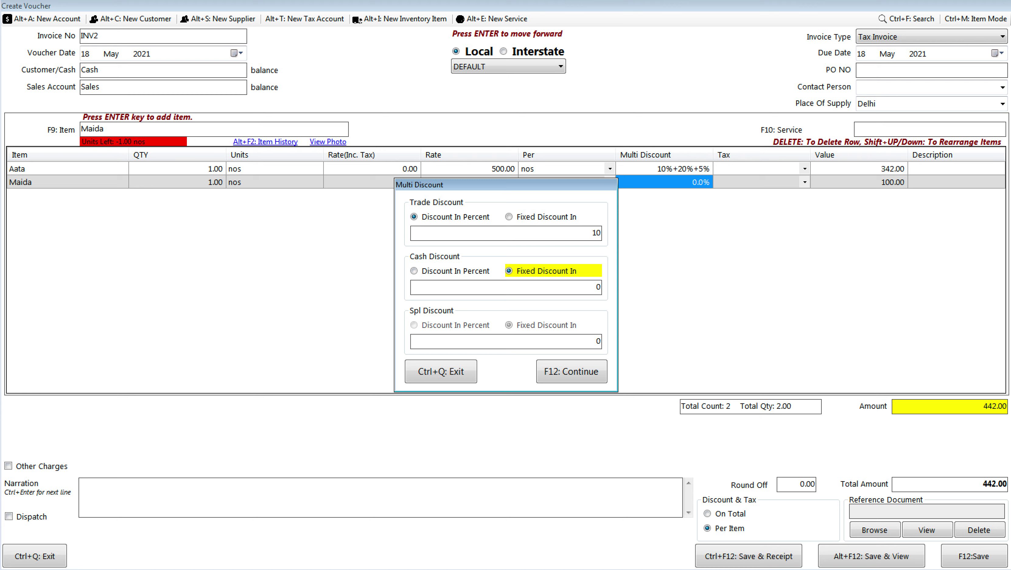
pyautogui.press('Return')
pyautogui.write('20')
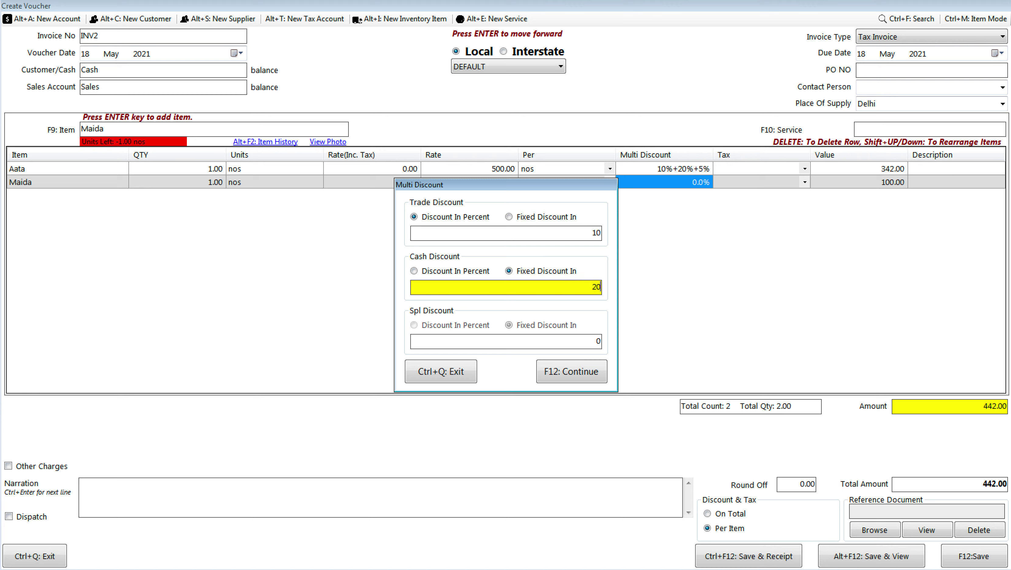
pyautogui.press('Return')
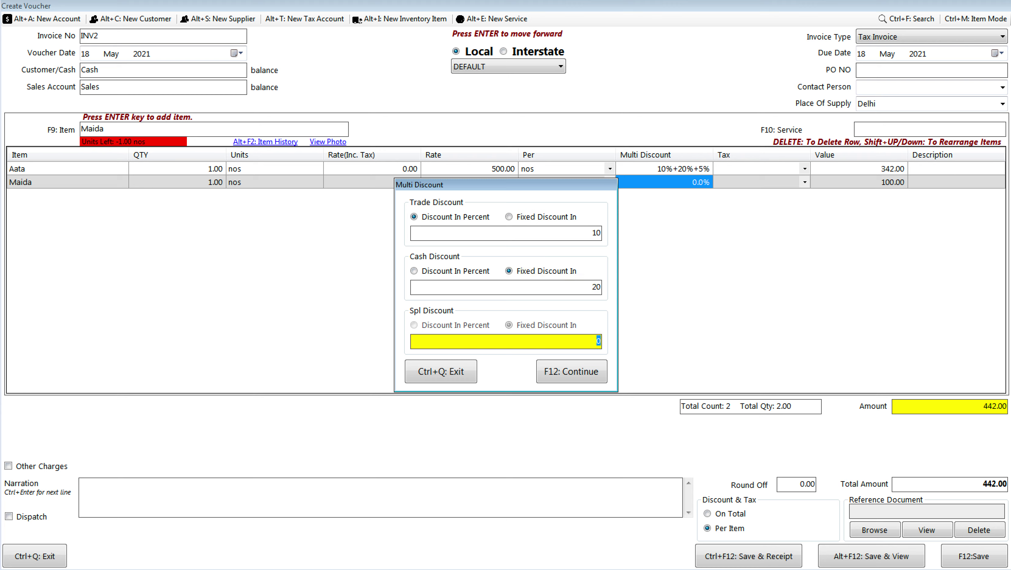
pyautogui.write('5')
pyautogui.press('Return')
pyautogui.press('Return')
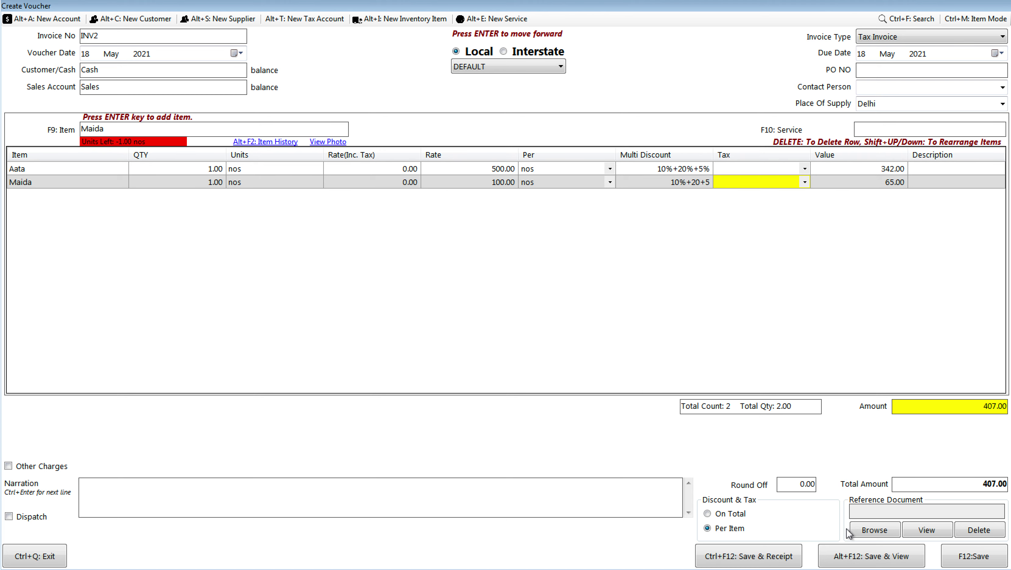
# Step: Save invoice INV2 for 407.00 and scroll through its printout preview
pyautogui.click(856, 557)
pyautogui.press('Return')
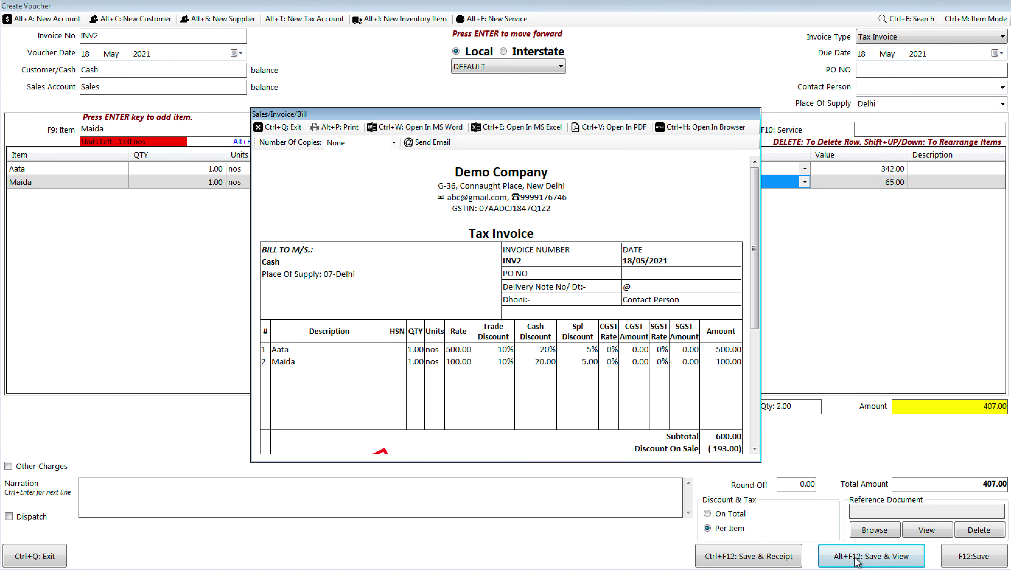
pyautogui.scroll(-3, 856, 559)
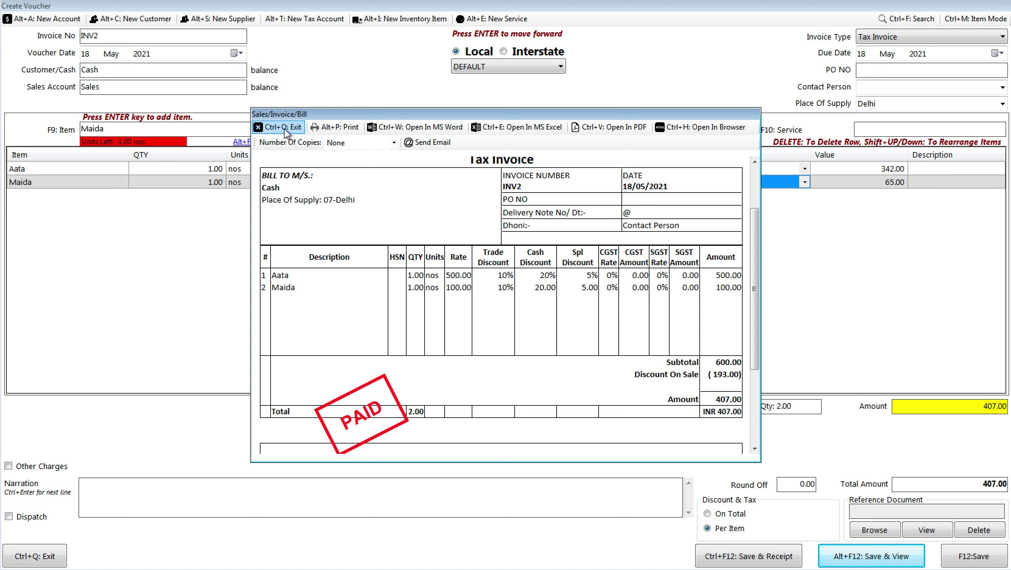
# Step: Turn on Display Multiple Discount In Single Column in the Item Table template settings and save
pyautogui.click(285, 128)
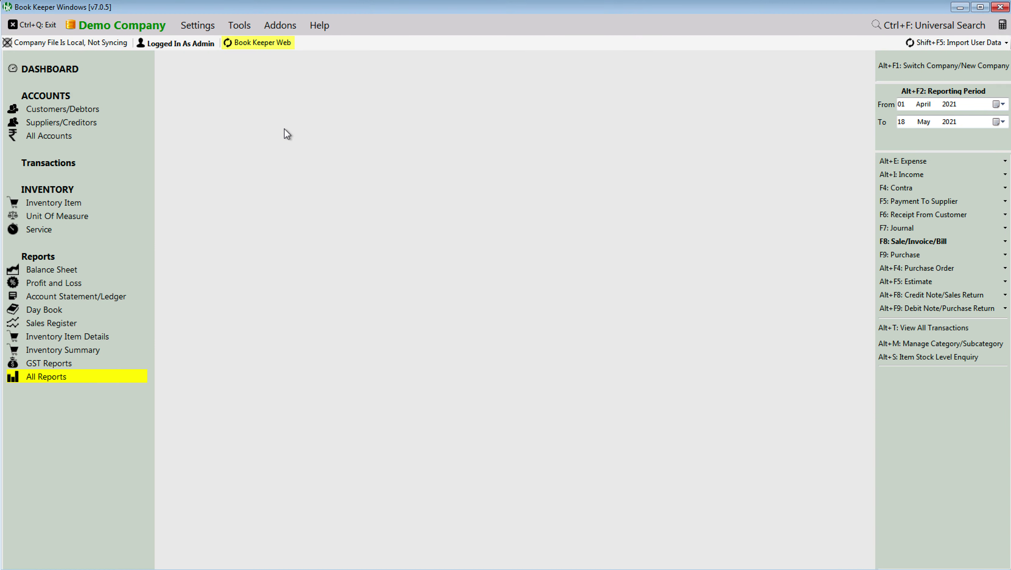
pyautogui.click(204, 26)
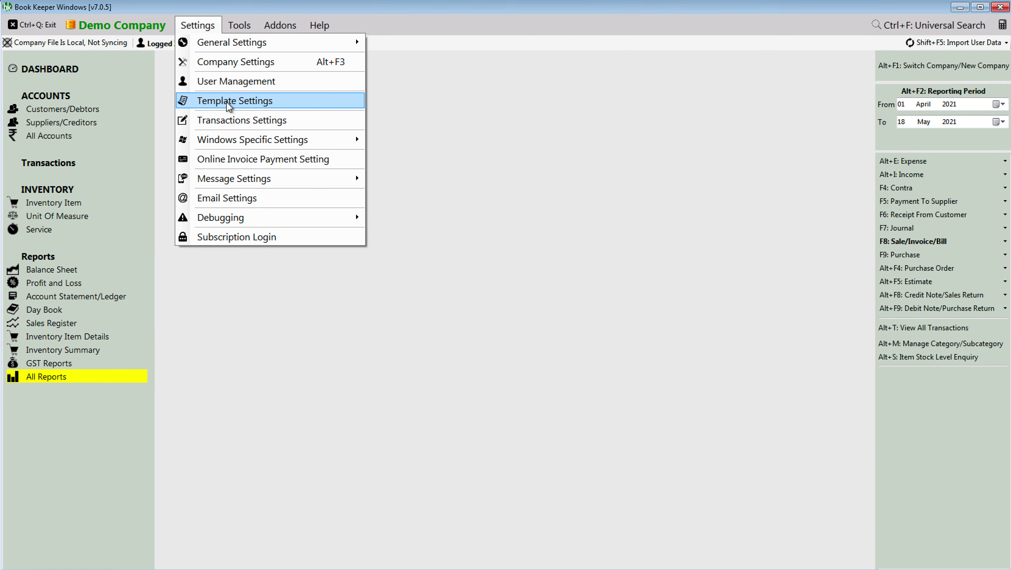
pyautogui.click(230, 102)
pyautogui.click(311, 91)
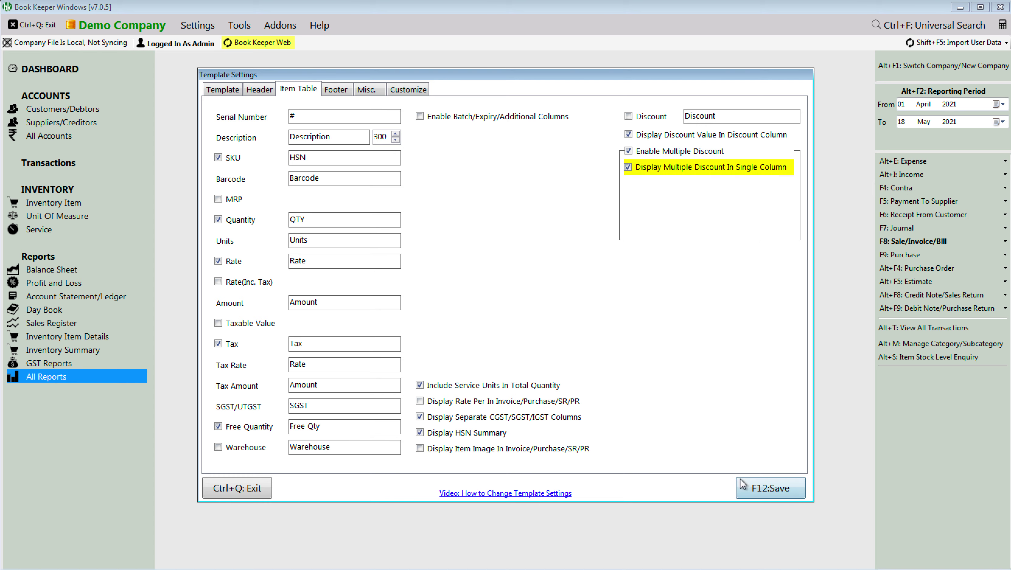
pyautogui.click(746, 488)
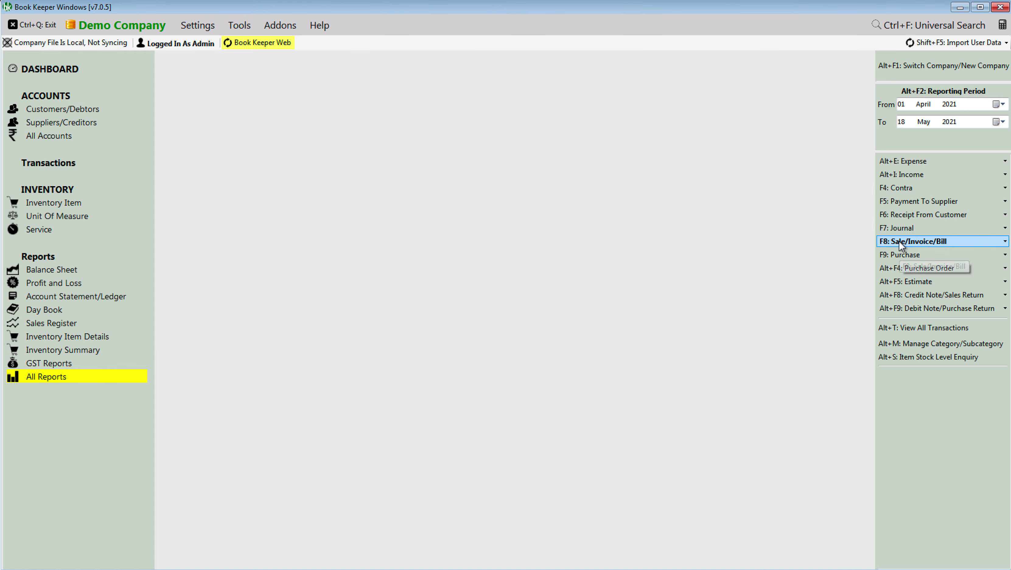
# Step: Reopen INV2's preview to check Aata's discounts combined in one column, then close it
pyautogui.click(899, 240)
pyautogui.click(857, 256)
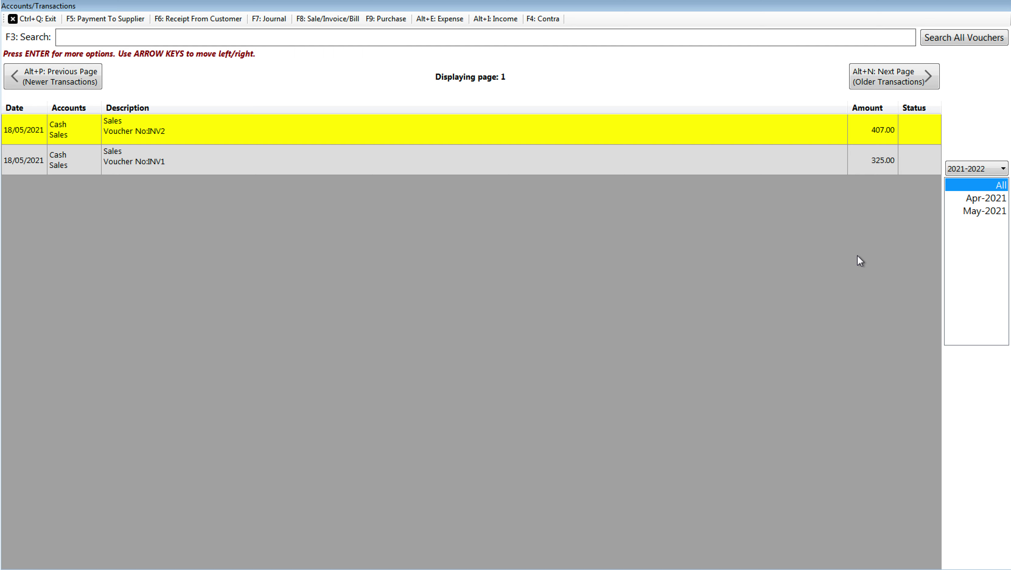
pyautogui.press('Return')
pyautogui.press('Up')
pyautogui.press('Return')
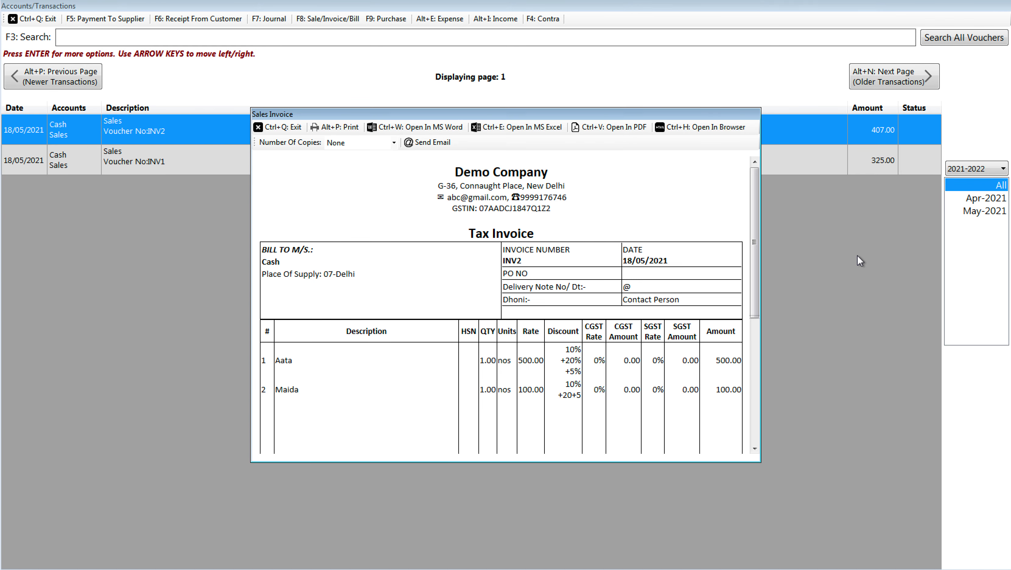
pyautogui.scroll(-1, 857, 256)
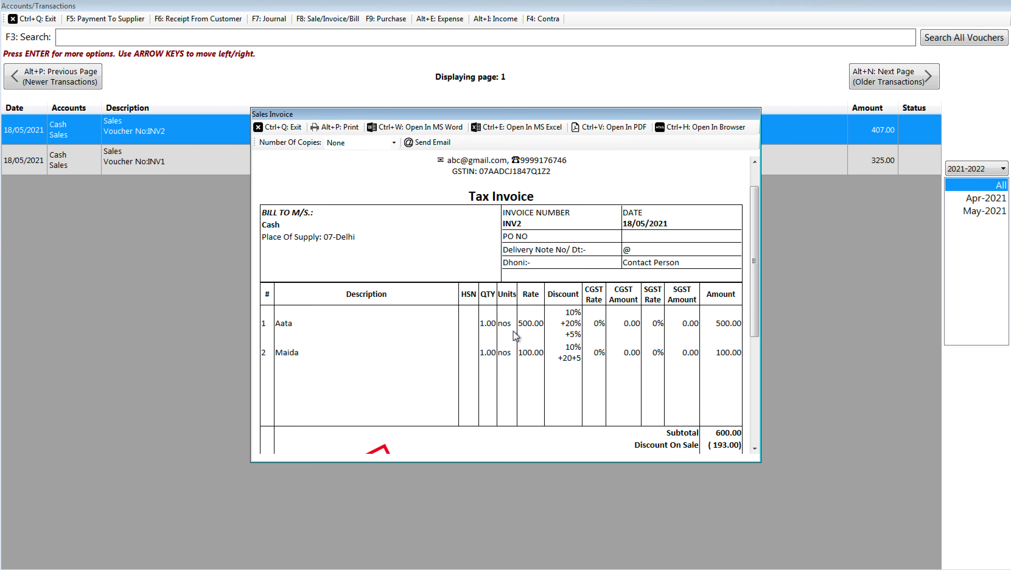
pyautogui.moveTo(559, 317); pyautogui.dragTo(571, 358)
pyautogui.click(297, 127)
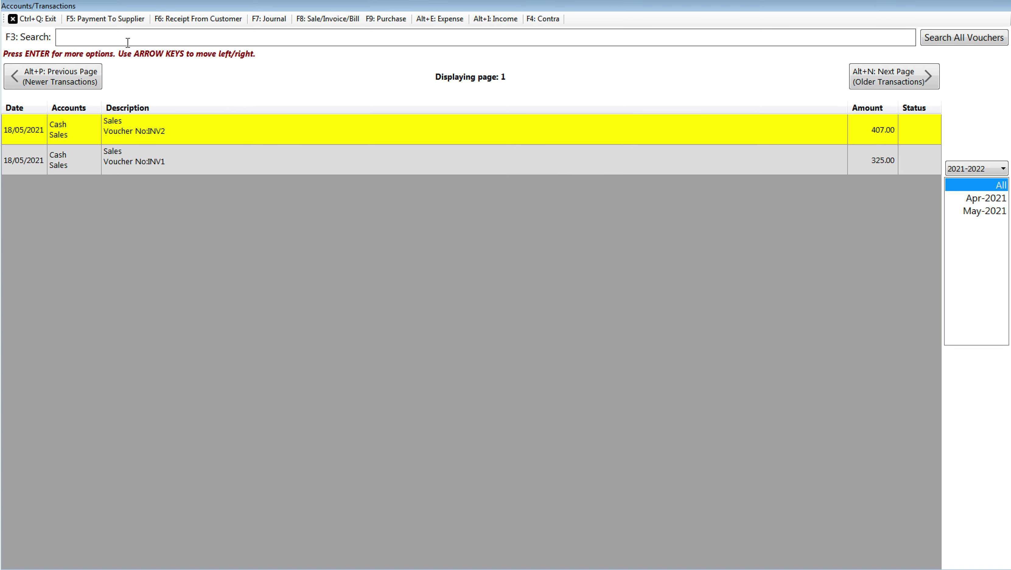
pyautogui.click(38, 19)
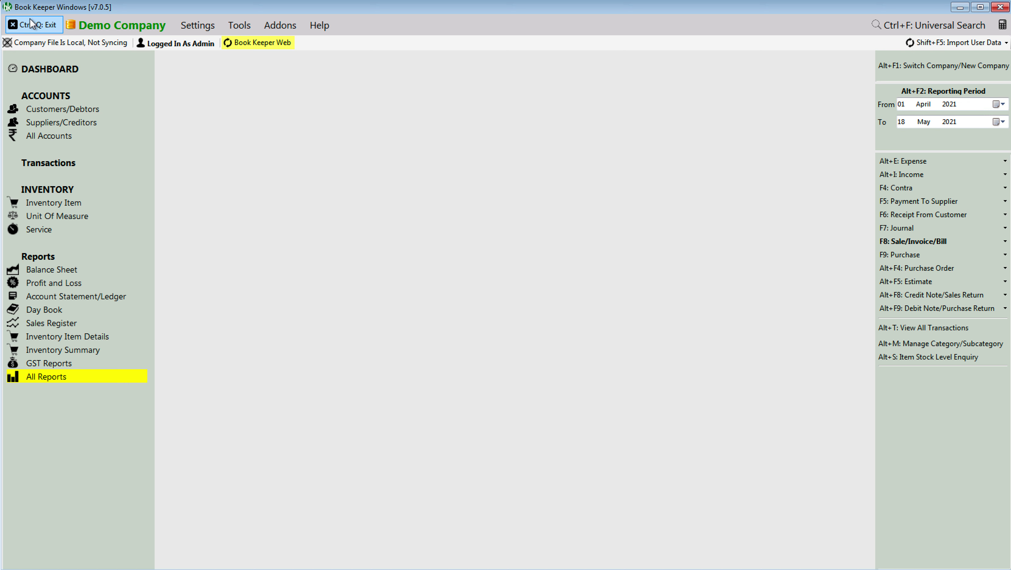
# Step: Turn off single-column discount display, check the 80 column widths, and save the template
pyautogui.click(206, 31)
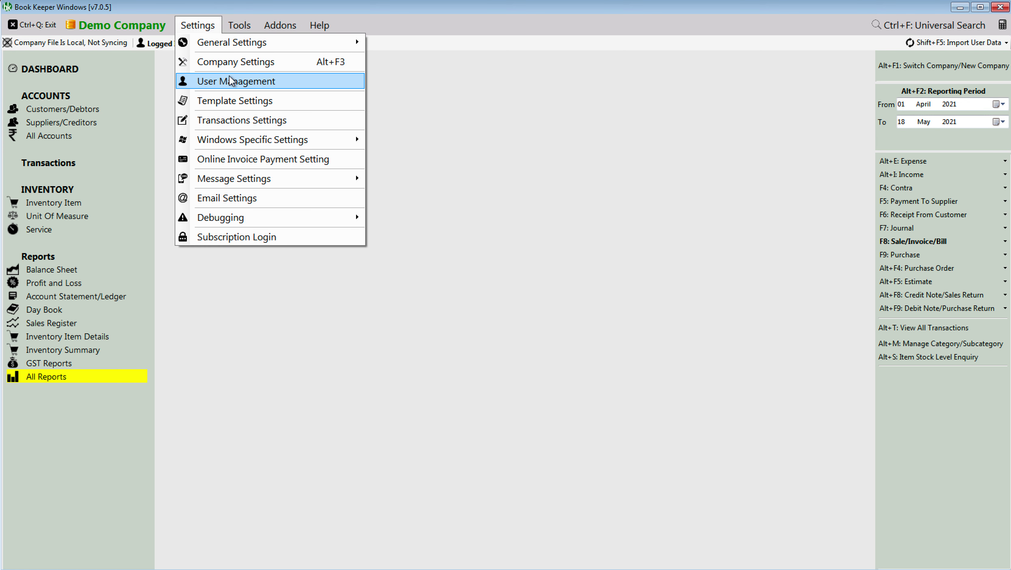
pyautogui.click(247, 100)
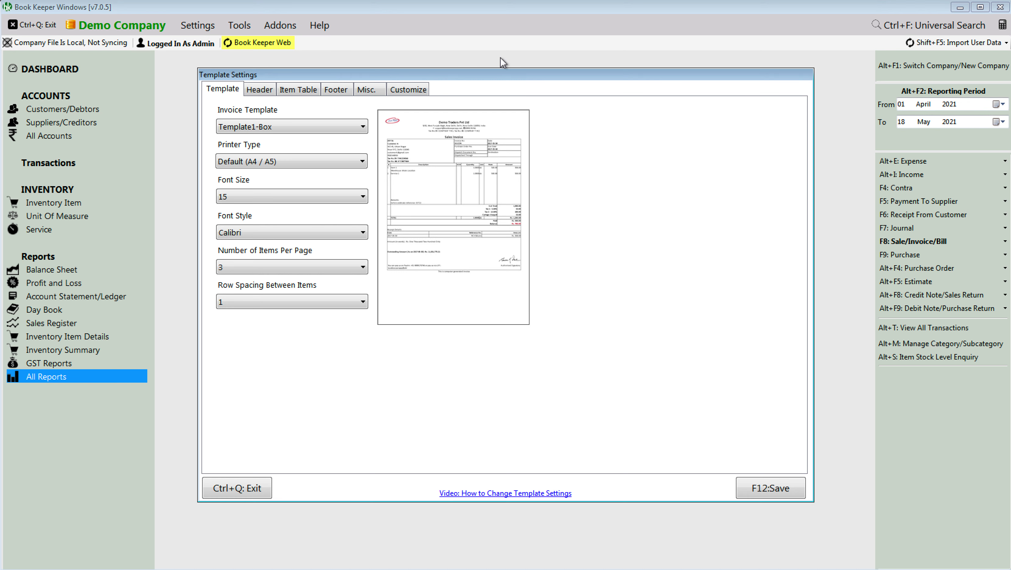
pyautogui.click(301, 90)
pyautogui.click(716, 167)
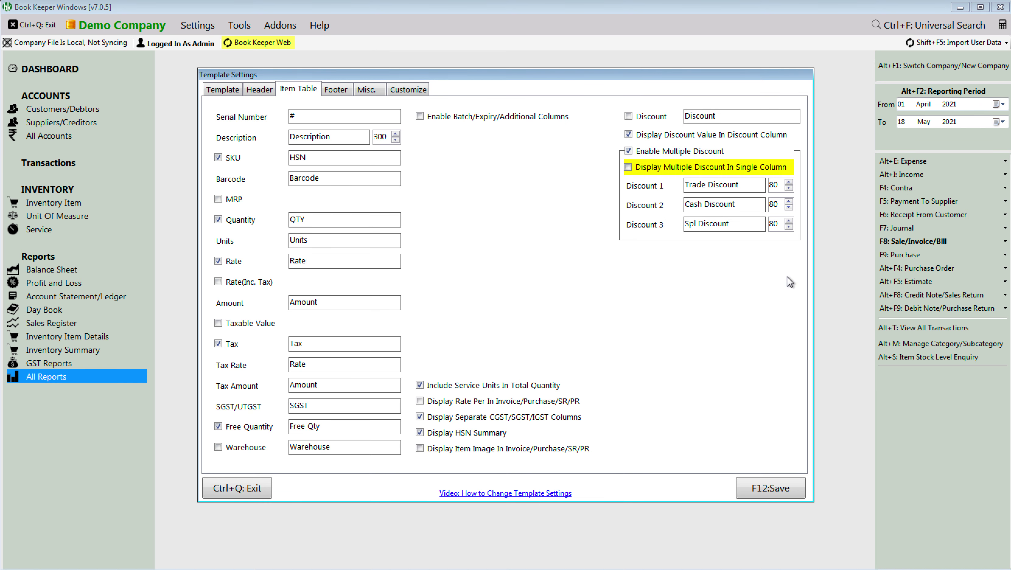
pyautogui.click(781, 185)
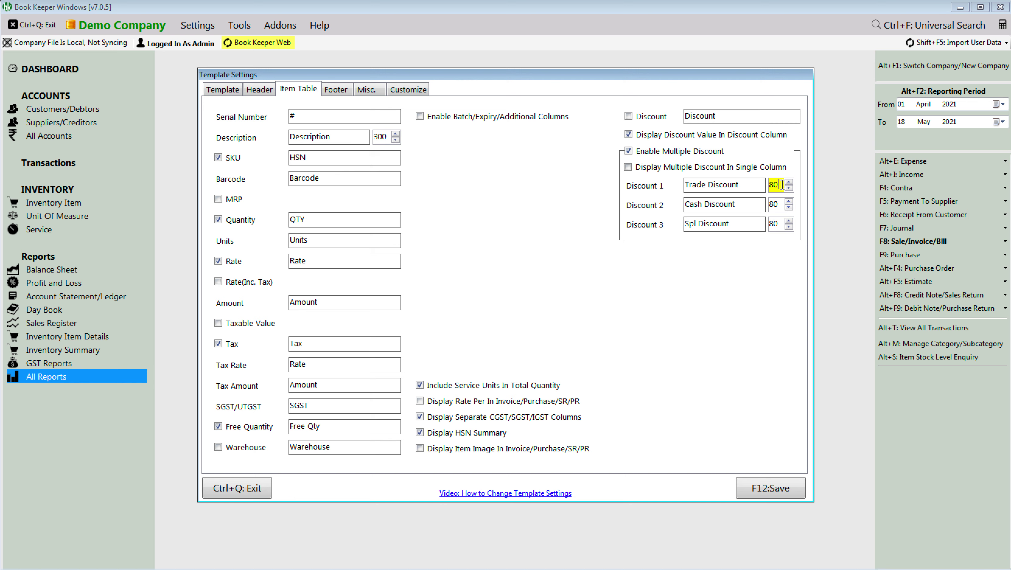
pyautogui.click(765, 492)
pyautogui.click(893, 244)
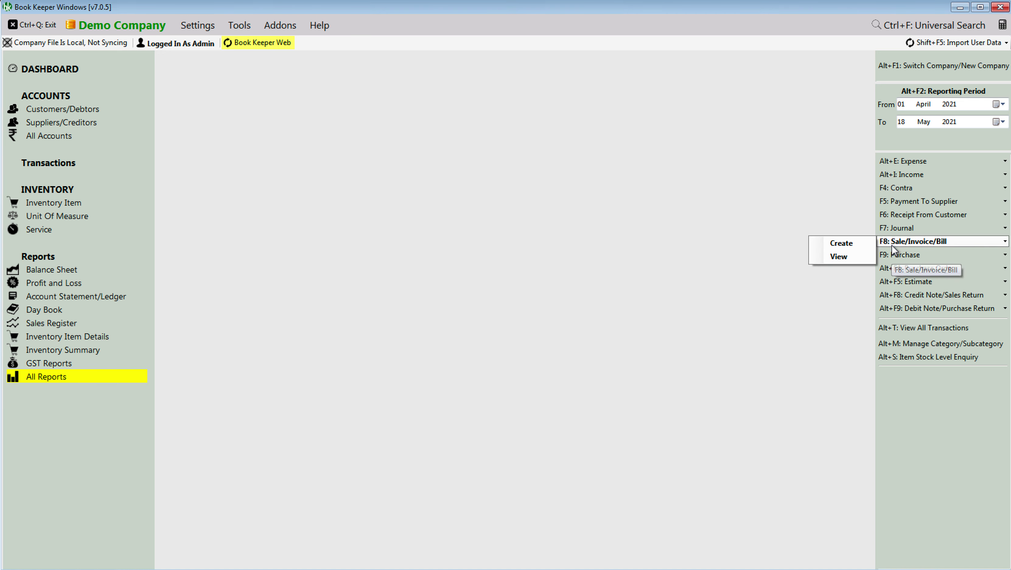
# Step: Start sales invoice INV3 with one Aata
pyautogui.click(851, 246)
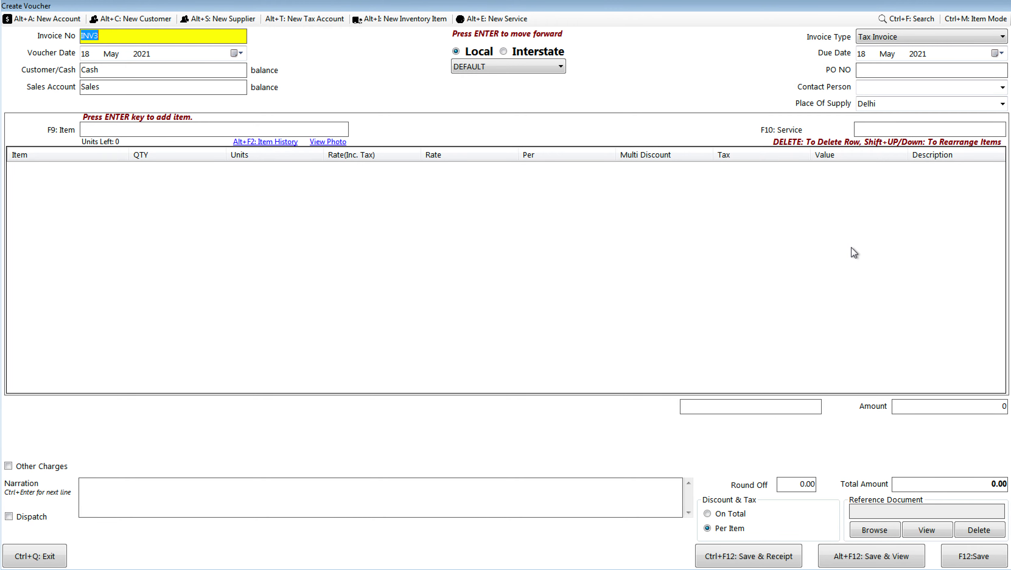
pyautogui.click(107, 131)
pyautogui.write('it')
pyautogui.press('BackSpace')
pyautogui.press('BackSpace')
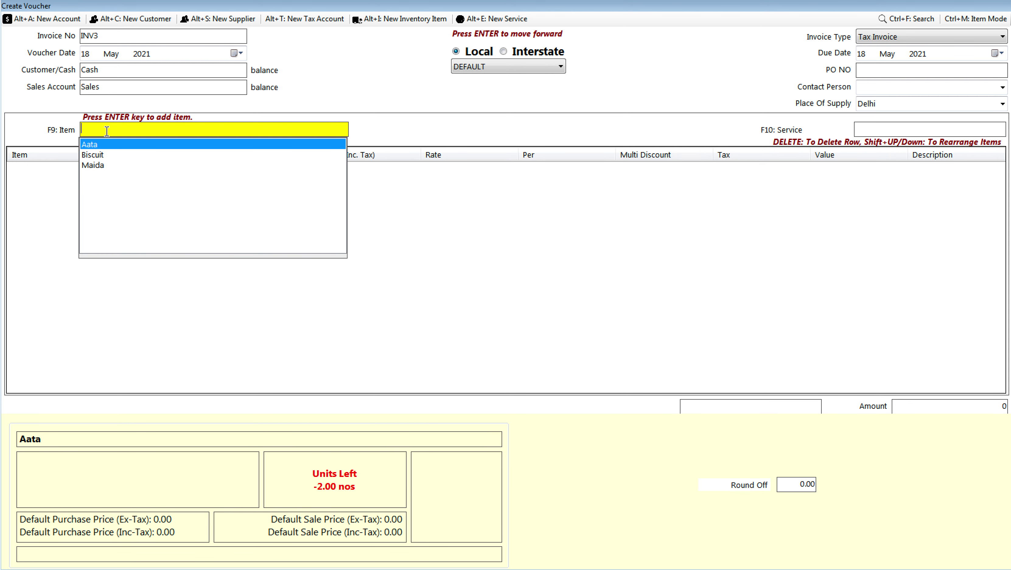
pyautogui.press('Return')
pyautogui.write('1')
pyautogui.press('Return')
pyautogui.press('Return')
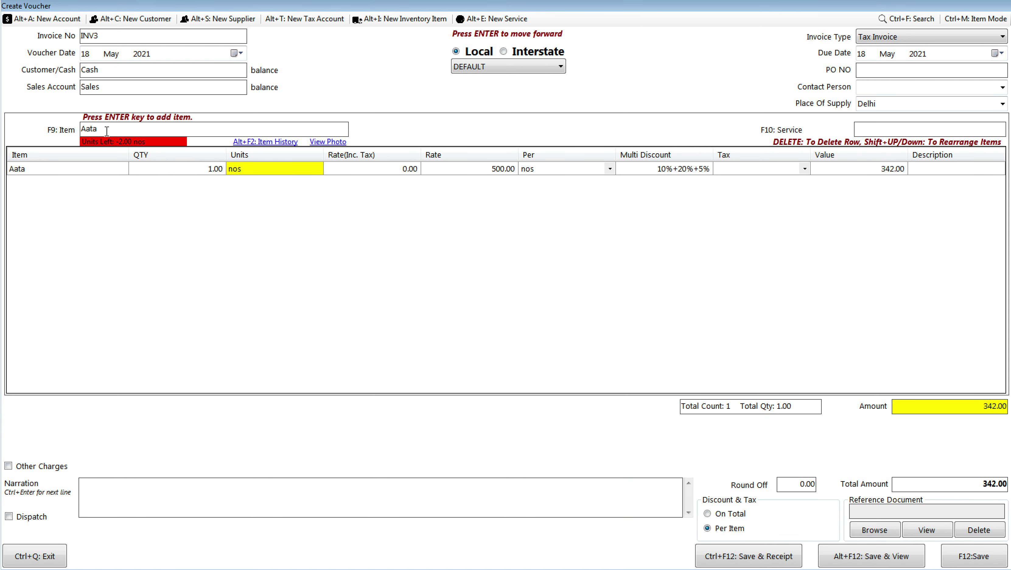
pyautogui.press('Return')
# Step: Set Aata's special discount to 0, leaving 10%+20%, and save INV3 for 360.00
pyautogui.press('Return')
pyautogui.press('Return')
pyautogui.press('Return')
pyautogui.press('Return')
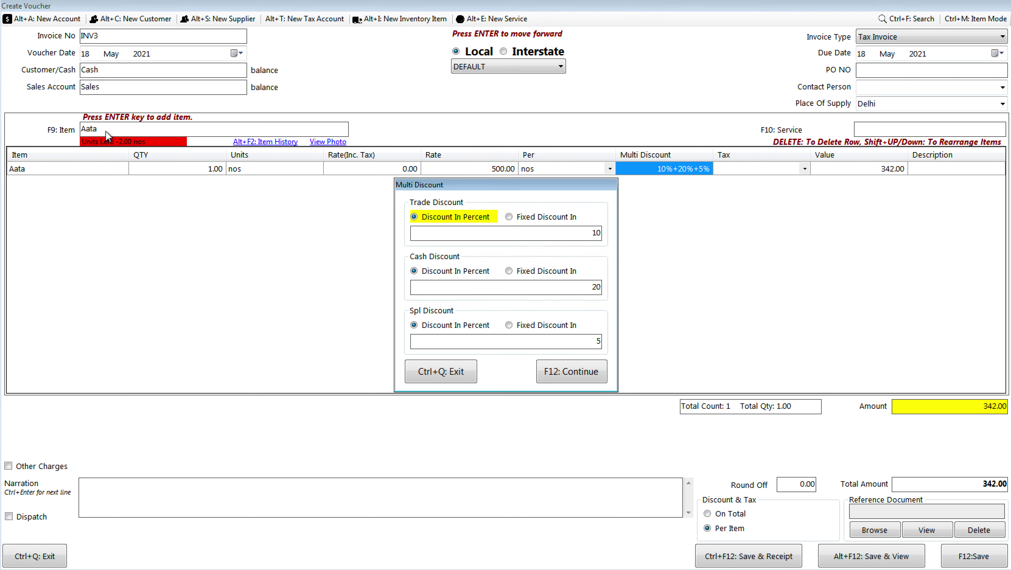
pyautogui.press('Return')
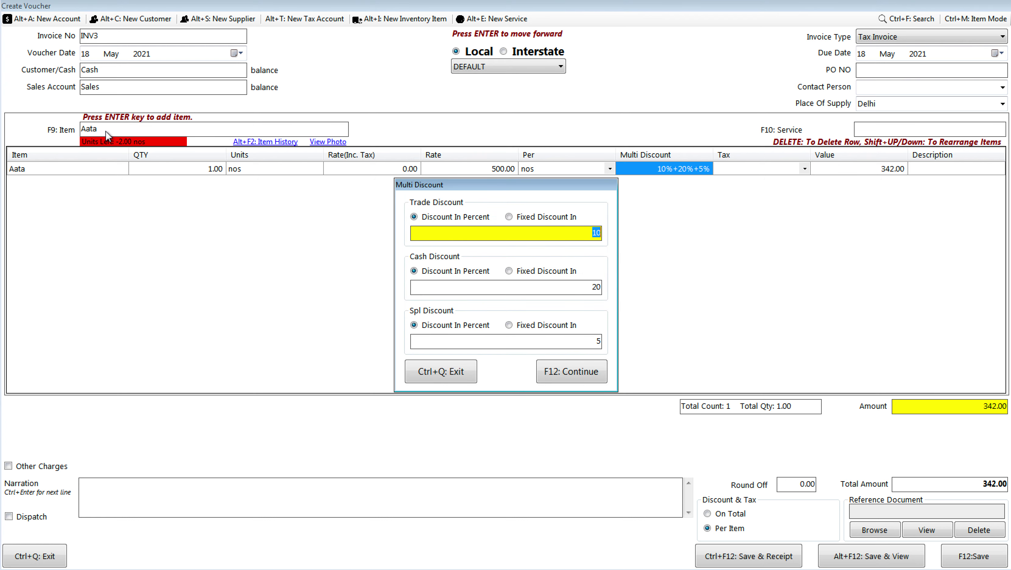
pyautogui.press('Return')
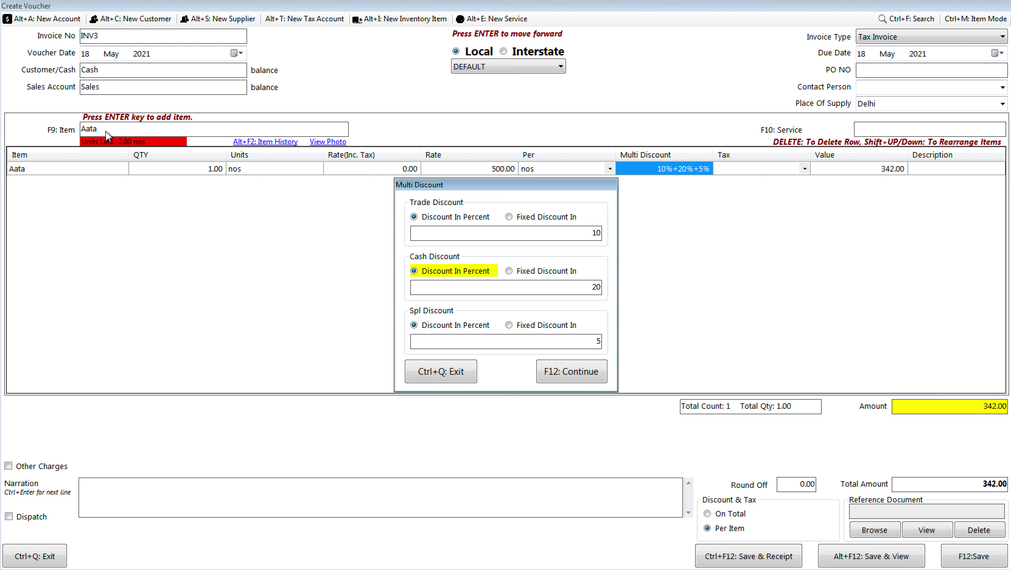
pyautogui.press('Return')
pyautogui.press('Return')
pyautogui.press('Return')
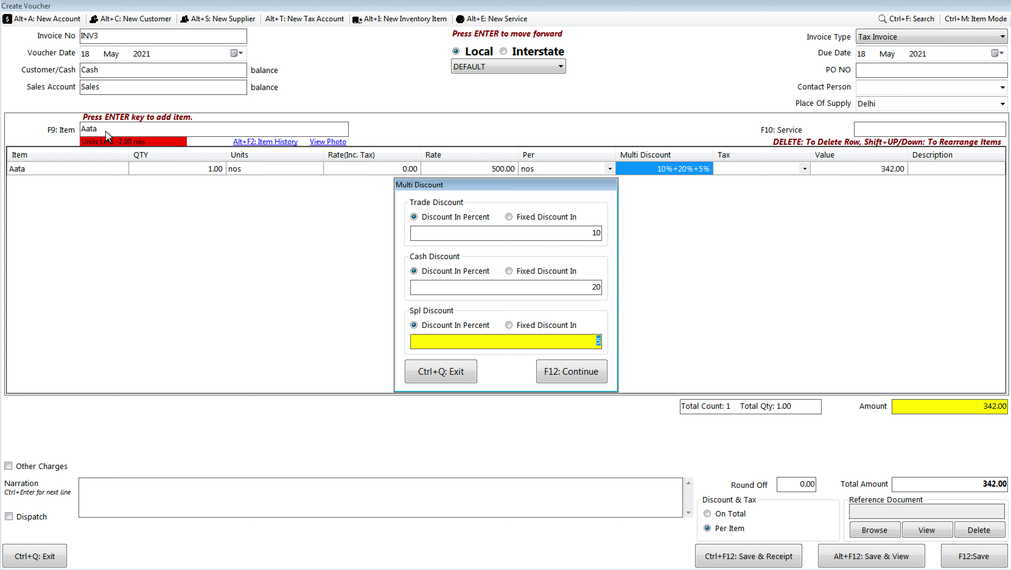
pyautogui.press('BackSpace')
pyautogui.write('0')
pyautogui.press('Return')
pyautogui.press('Return')
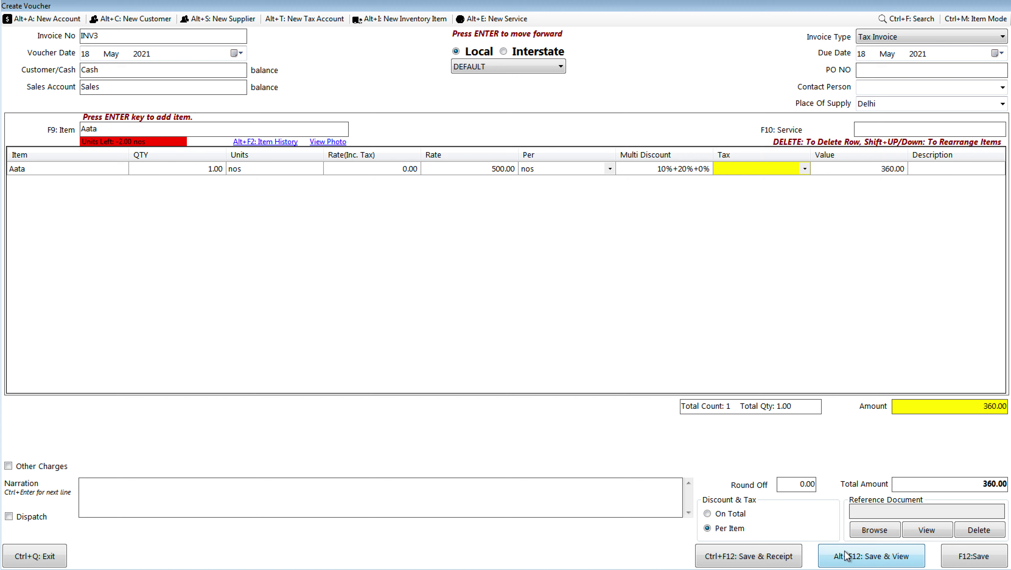
pyautogui.click(845, 562)
# Step: Dismiss the voucher message and inspect the separate Trade and Cash Discount columns in INV3's preview
pyautogui.press('Return')
pyautogui.scroll(-1, 845, 559)
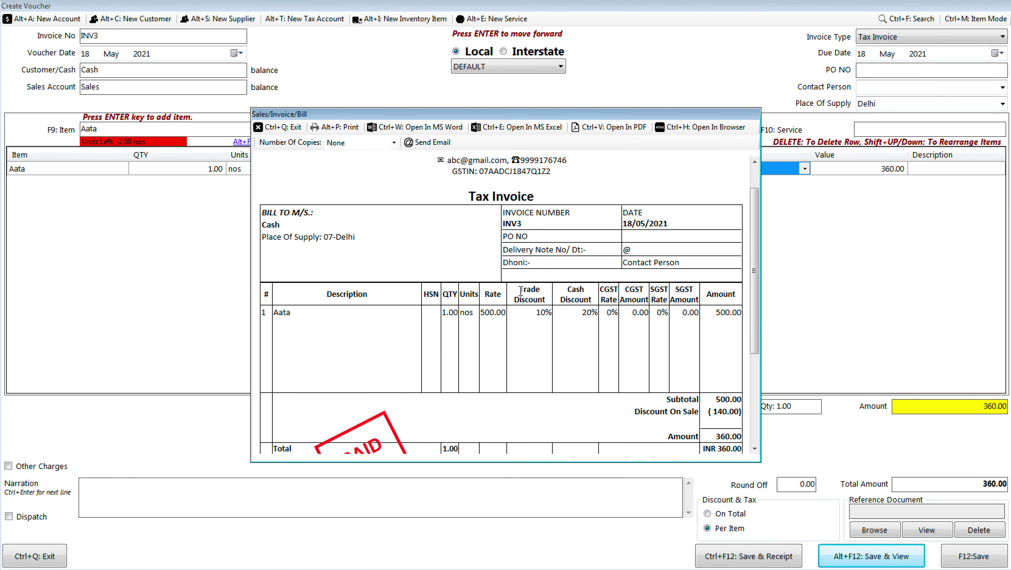
pyautogui.moveTo(519, 289); pyautogui.dragTo(587, 298)
pyautogui.click(572, 342)
# Step: Under the Multiple Discount heading, note 'Sale/Purchase/SR/PR' and 'Single column/Multiple column'
pyautogui.hotkey('alt', 'Tab')
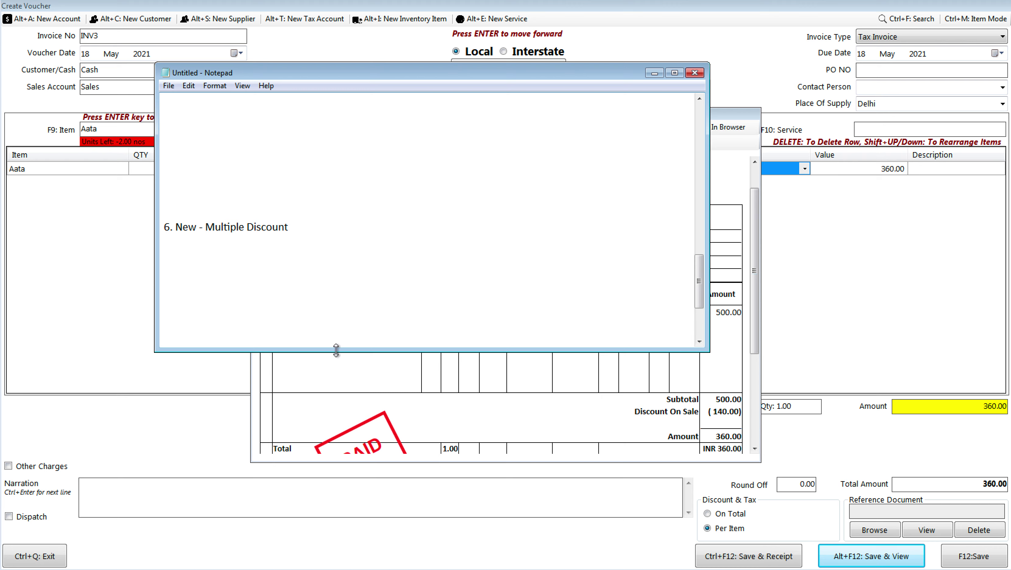
pyautogui.press('Up')
pyautogui.press('Up')
pyautogui.press('Up')
pyautogui.press('Up')
pyautogui.press('Up')
pyautogui.write('Sale/Purchase/SR/PR')
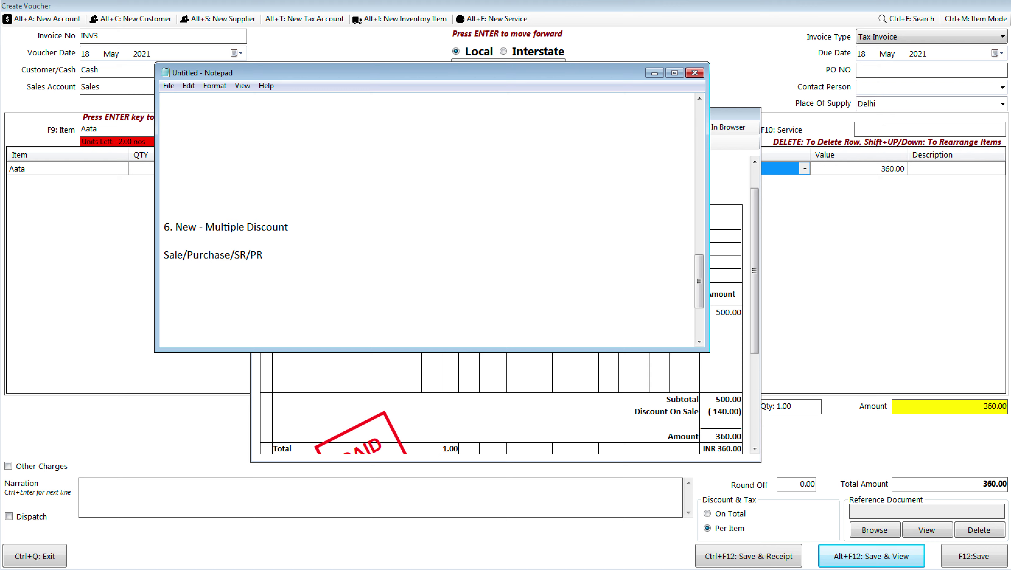
pyautogui.press('Return')
pyautogui.write('Single column')
pyautogui.press('BackSpace')
pyautogui.write('n/Multiple column')
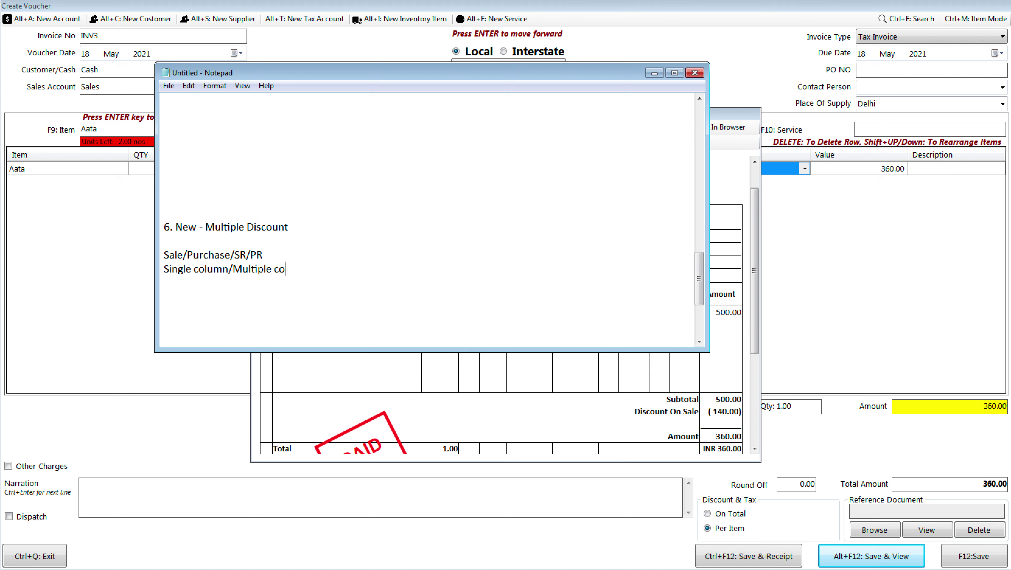
pyautogui.press('Return')
# Step: Add note lines 'Discount name', '2 discount 3 discount' and 'discount width'
pyautogui.write('Discount name')
pyautogui.press('Return')
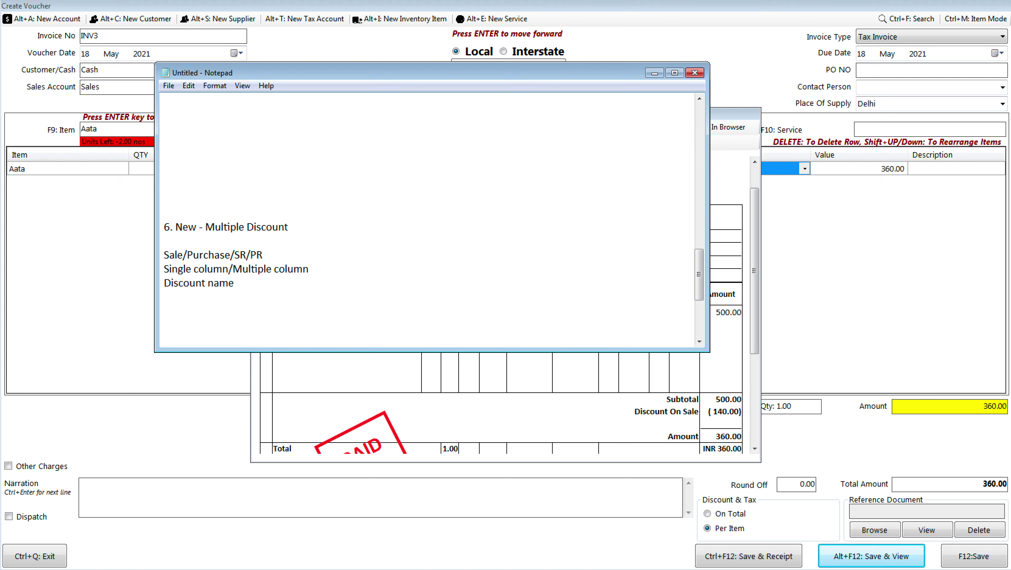
pyautogui.write('2 discount 3 discount')
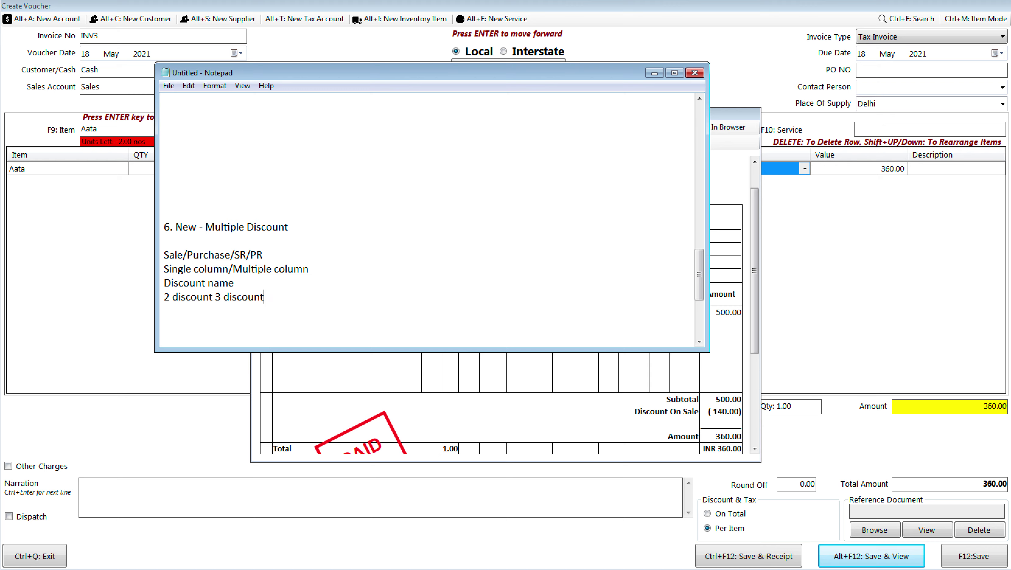
pyautogui.press('Return')
pyautogui.write('discount width')
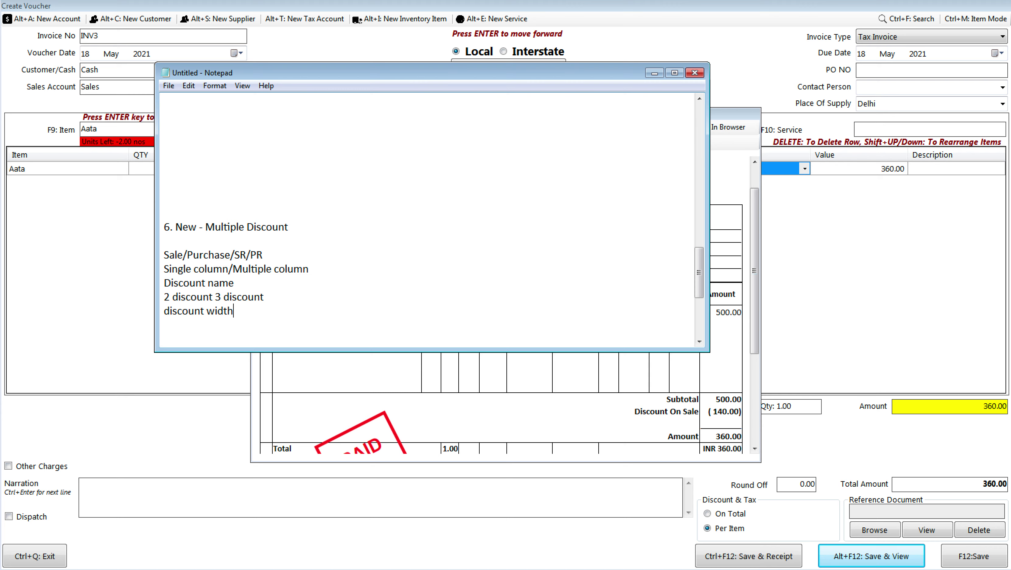
# Step: Add the path 'Template Settings > Item Table > Enable Multiple Discount' to the notes
pyautogui.press('Return')
pyautogui.write('Template >')
pyautogui.press('BackSpace')
pyautogui.write('Settings >')
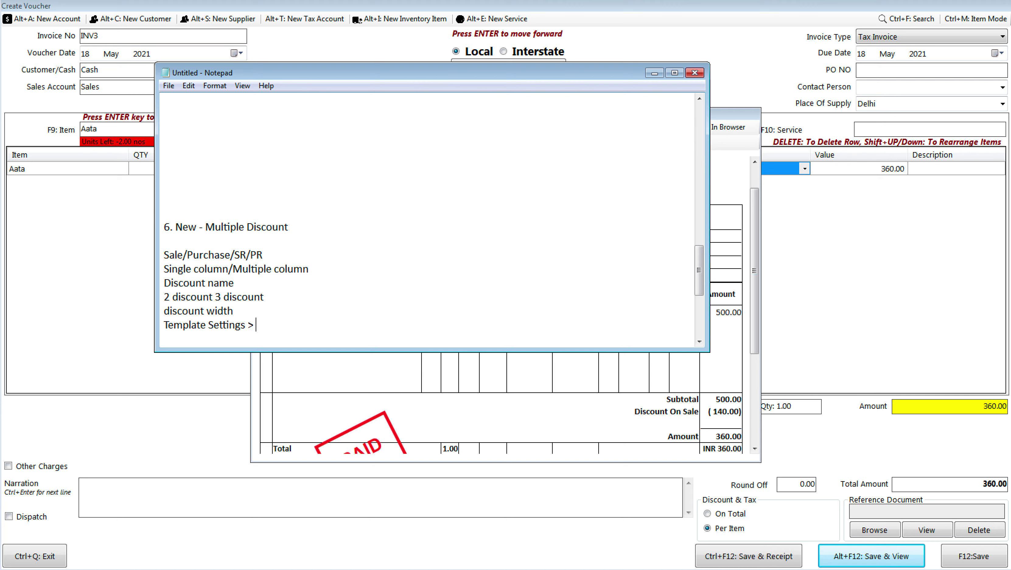
pyautogui.write(' Item Table > Em')
pyautogui.press('BackSpace')
pyautogui.write('nable')
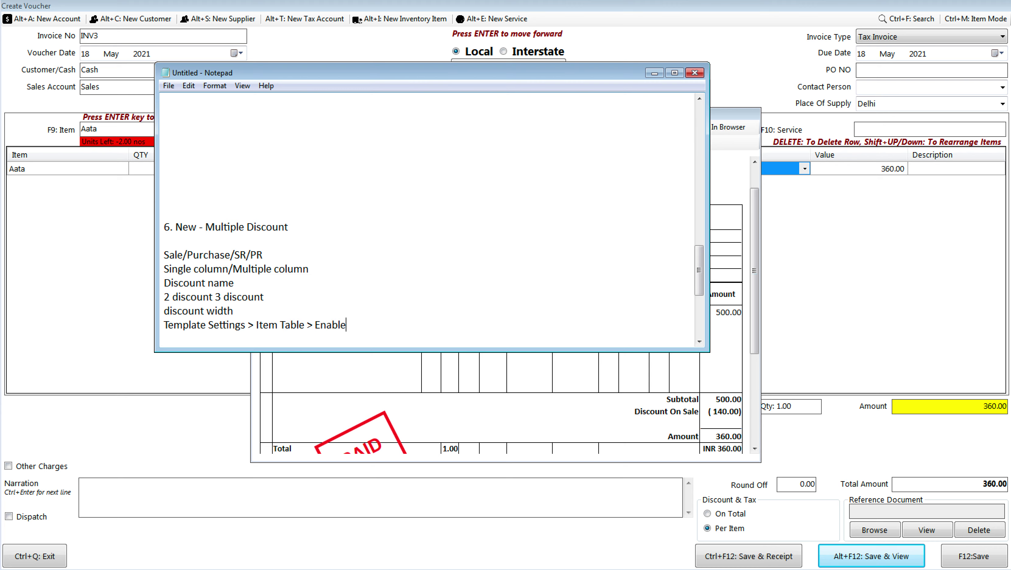
pyautogui.write(' Multiple Discount')
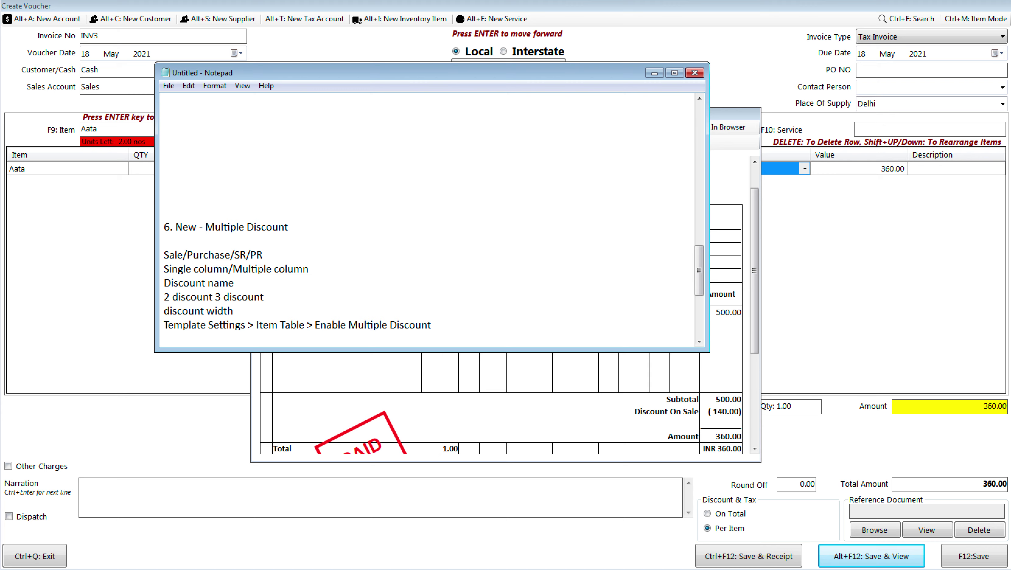
# Step: Insert blank lines before item 8, then return to Book Keeper's dashboard
pyautogui.press('Return')
pyautogui.press('Return')
pyautogui.press('Return')
pyautogui.press('Return')
pyautogui.press('Return')
pyautogui.press('Return')
pyautogui.press('Return')
pyautogui.press('Return')
pyautogui.press('Return')
pyautogui.press('Return')
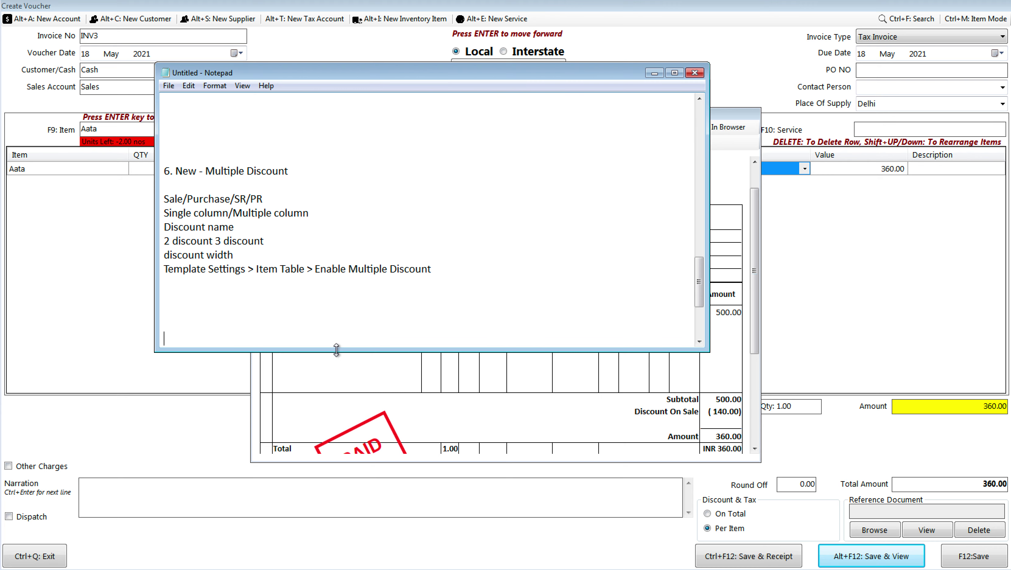
pyautogui.press('Down')
pyautogui.press('Down')
pyautogui.press('Down')
pyautogui.press('Up')
pyautogui.press('Up')
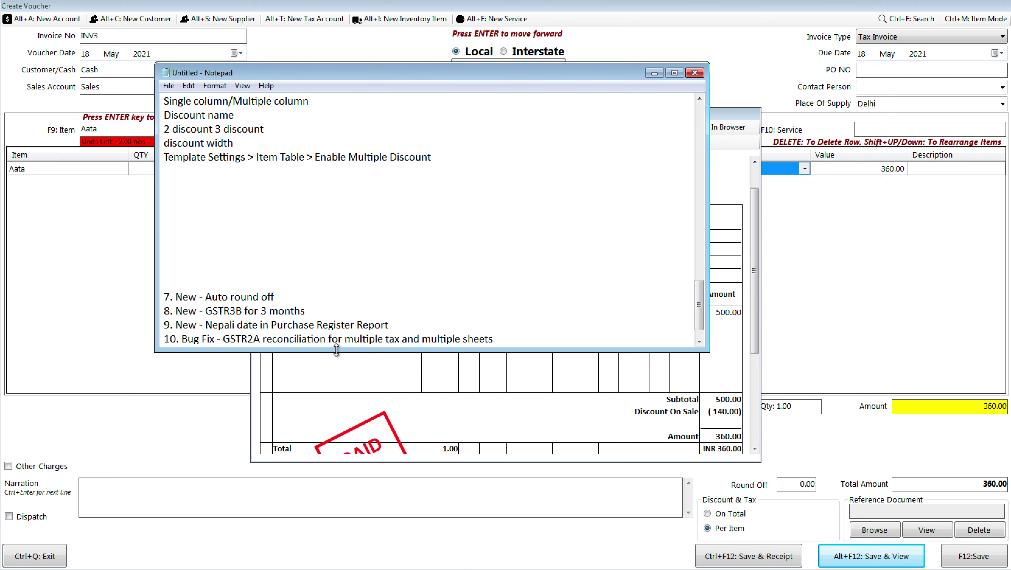
pyautogui.press('Return')
pyautogui.press('Return')
pyautogui.press('Return')
pyautogui.press('Return')
pyautogui.press('Return')
pyautogui.press('Return')
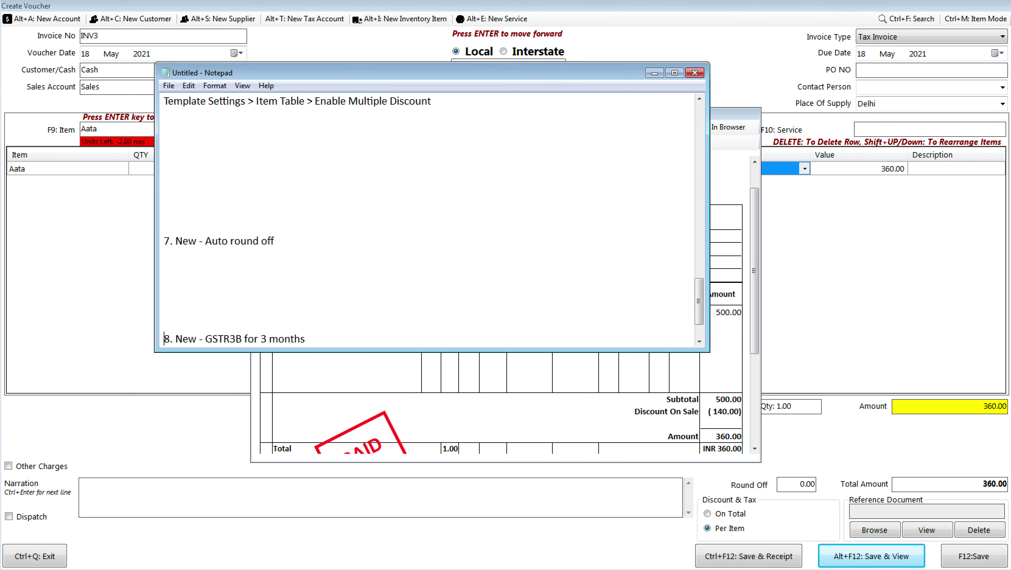
pyautogui.press('Up')
pyautogui.press('Up')
pyautogui.press('Up')
pyautogui.press('Up')
pyautogui.press('Return')
pyautogui.press('Return')
pyautogui.press('Return')
pyautogui.press('Return')
pyautogui.press('Return')
pyautogui.press('Return')
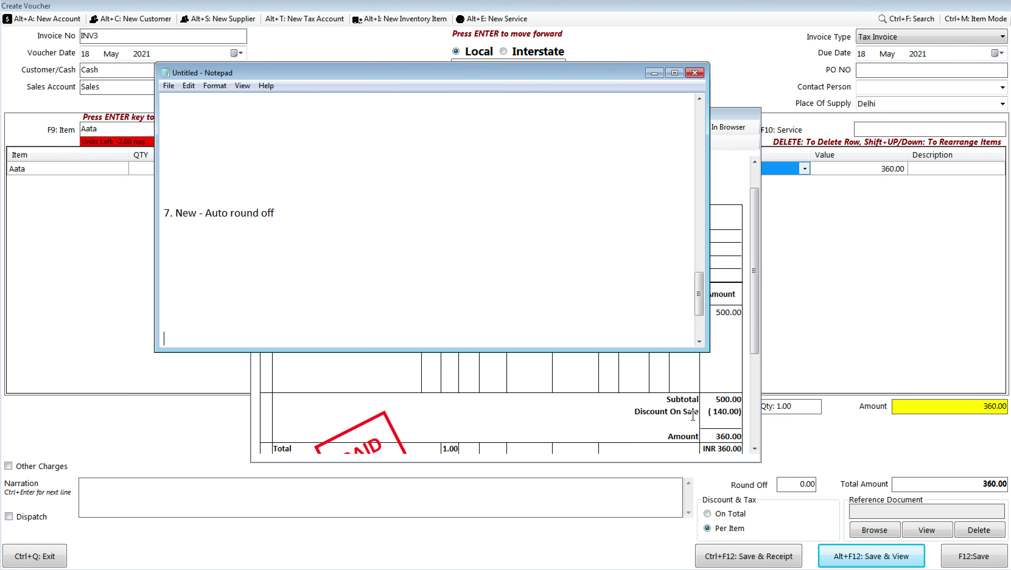
pyautogui.click(642, 397)
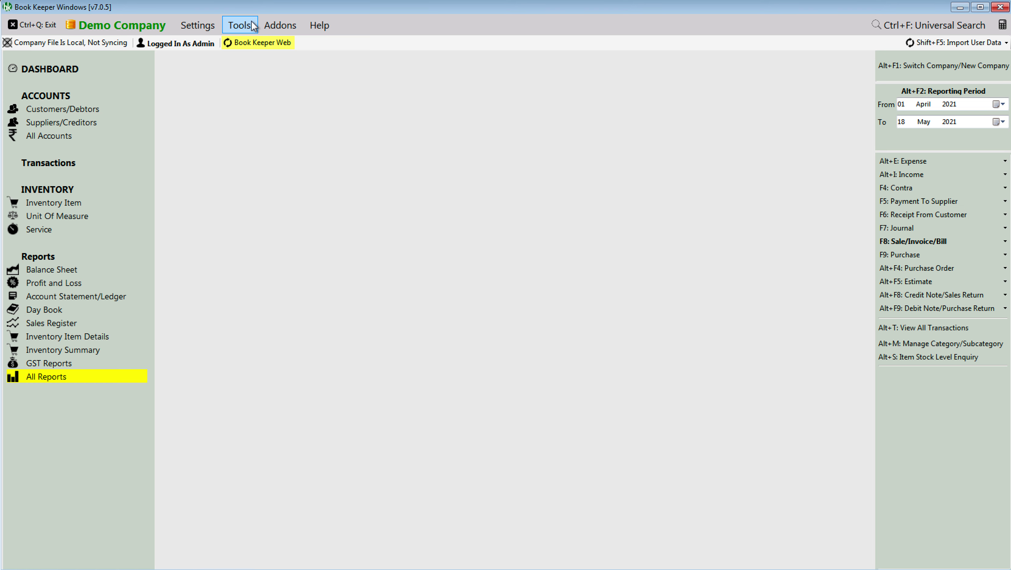
# Step: Turn on Enable Auto Roundoff While Creating Invoice in Transactions Settings and save
pyautogui.click(198, 25)
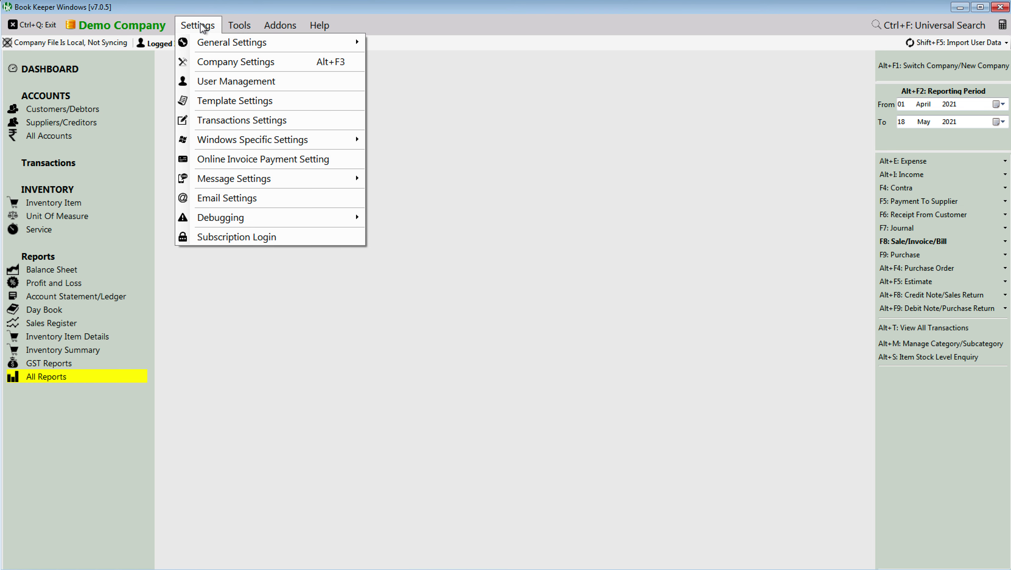
pyautogui.click(222, 119)
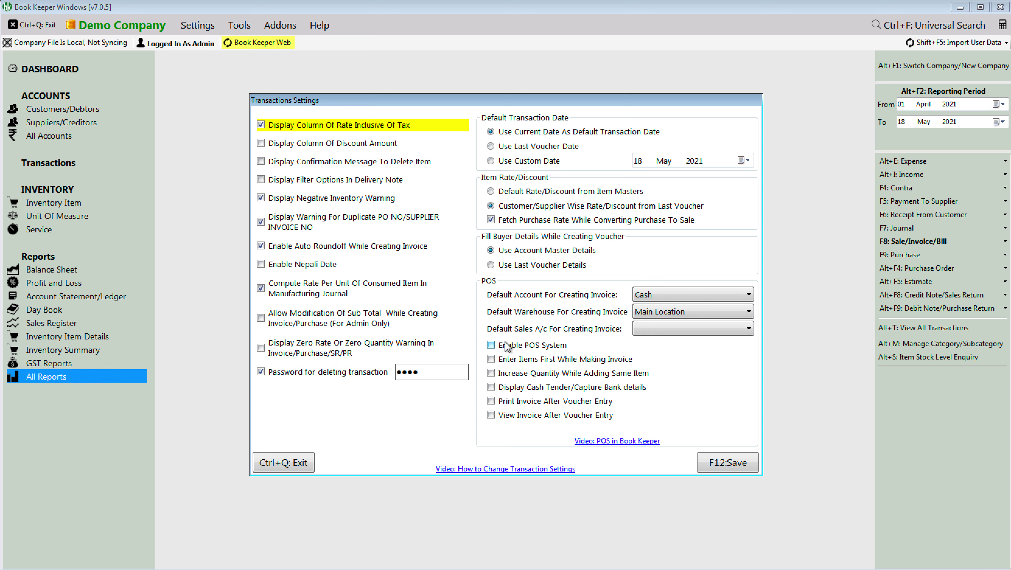
pyautogui.click(331, 248)
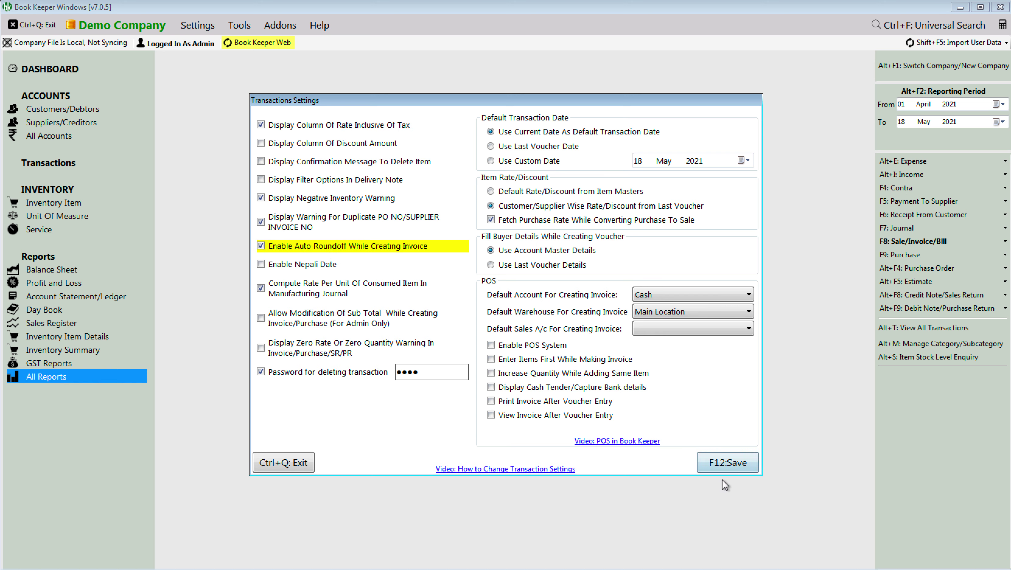
pyautogui.click(723, 464)
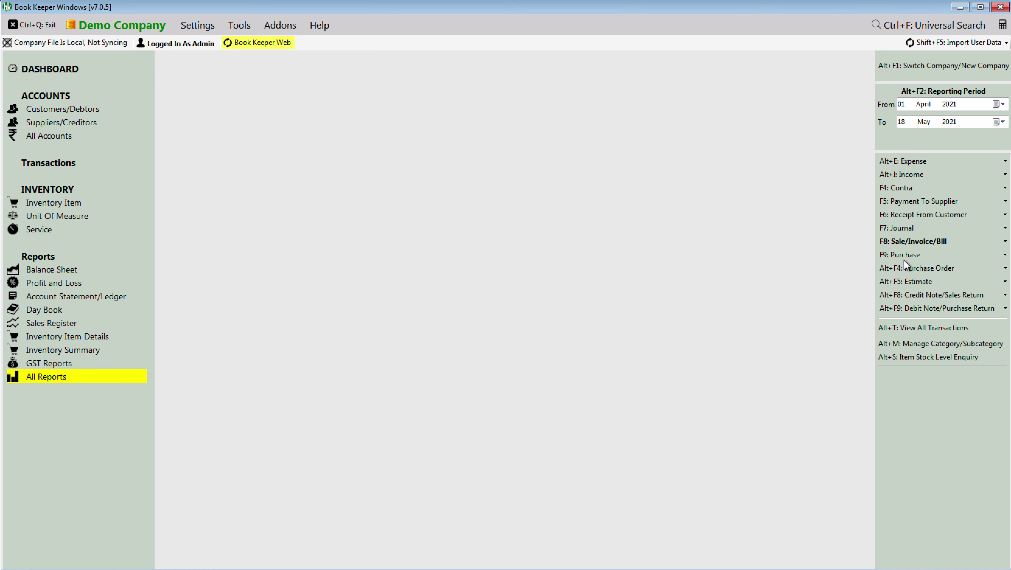
# Step: Create a new sale invoice INV4 with one Aata item at 500.00
pyautogui.click(892, 244)
pyautogui.click(855, 244)
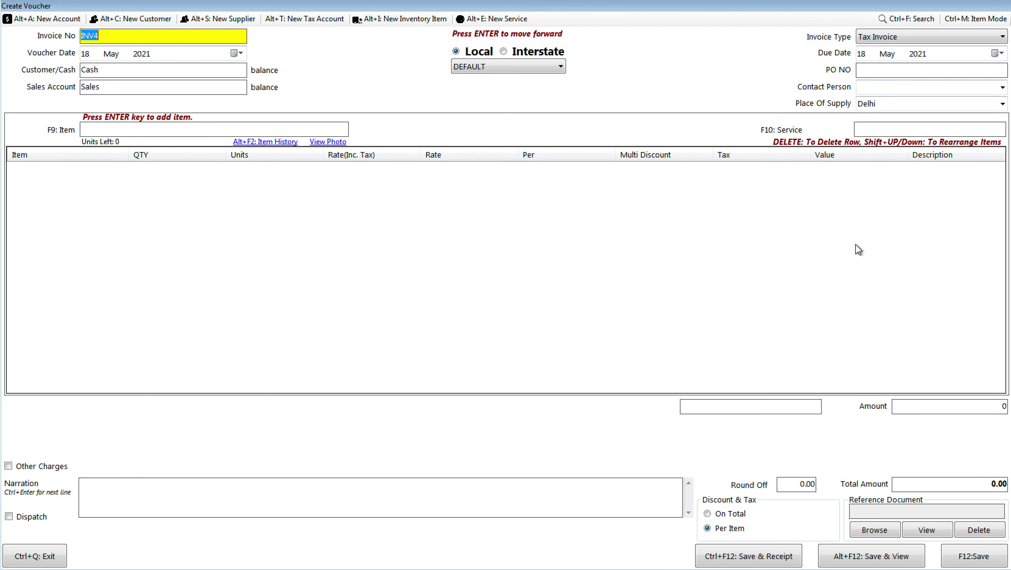
pyautogui.click(204, 127)
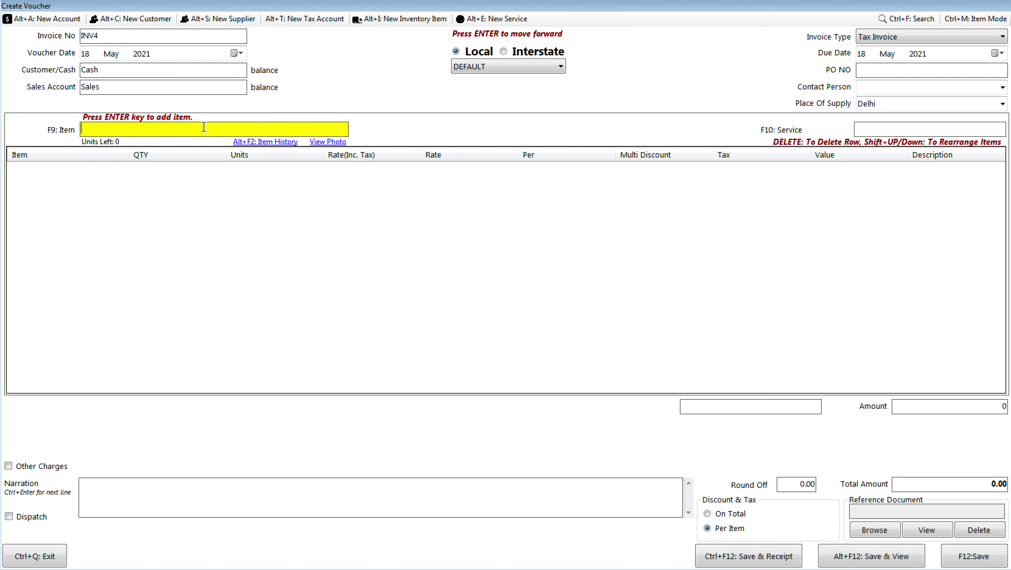
pyautogui.write('aa')
pyautogui.press('Return')
pyautogui.press('Return')
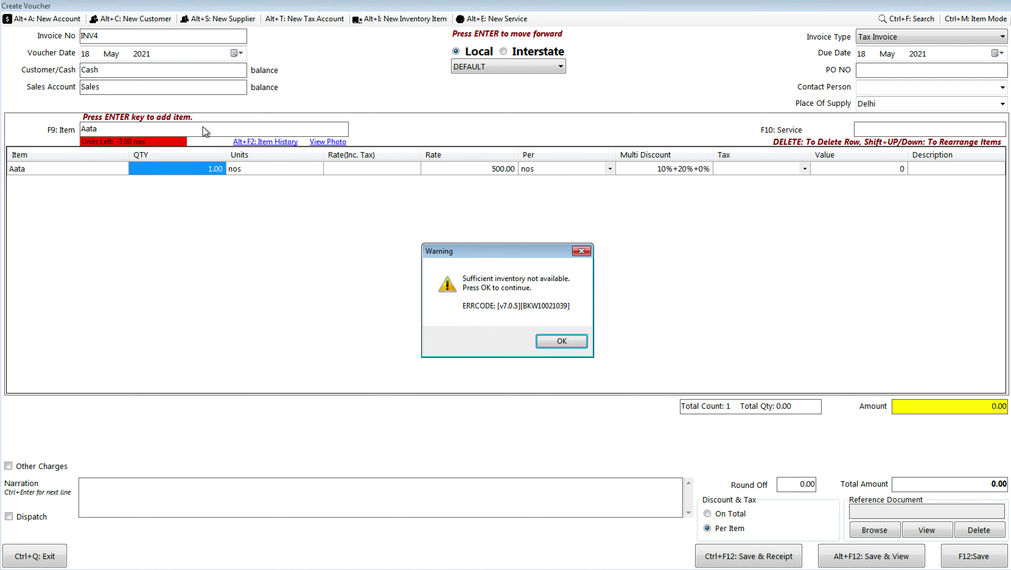
pyautogui.press('Return')
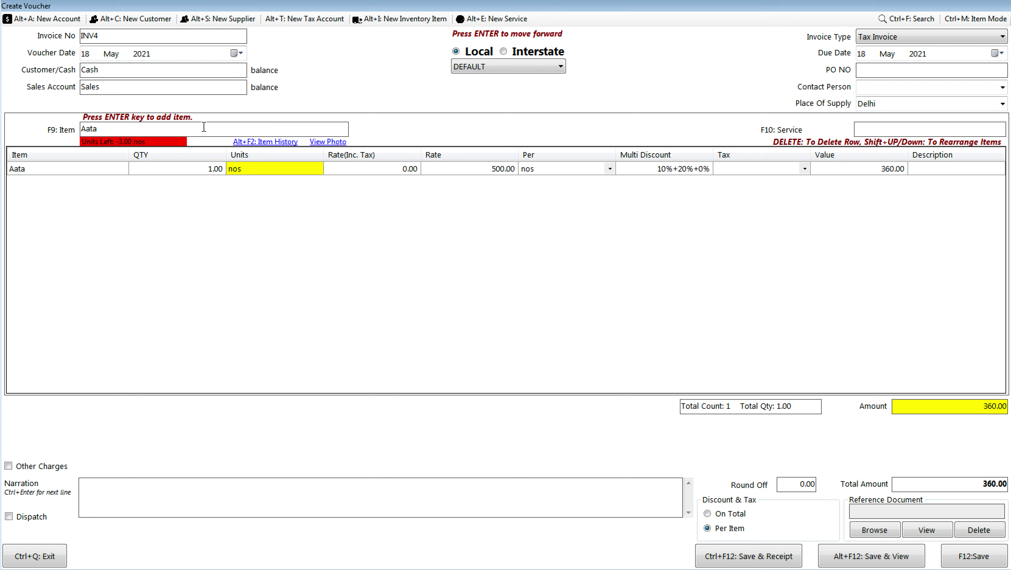
pyautogui.press('Return')
pyautogui.press('Return')
# Step: Apply multi discounts of 10.23%, 20.23% and 5.34% to the Aata line
pyautogui.press('Return')
pyautogui.press('Return')
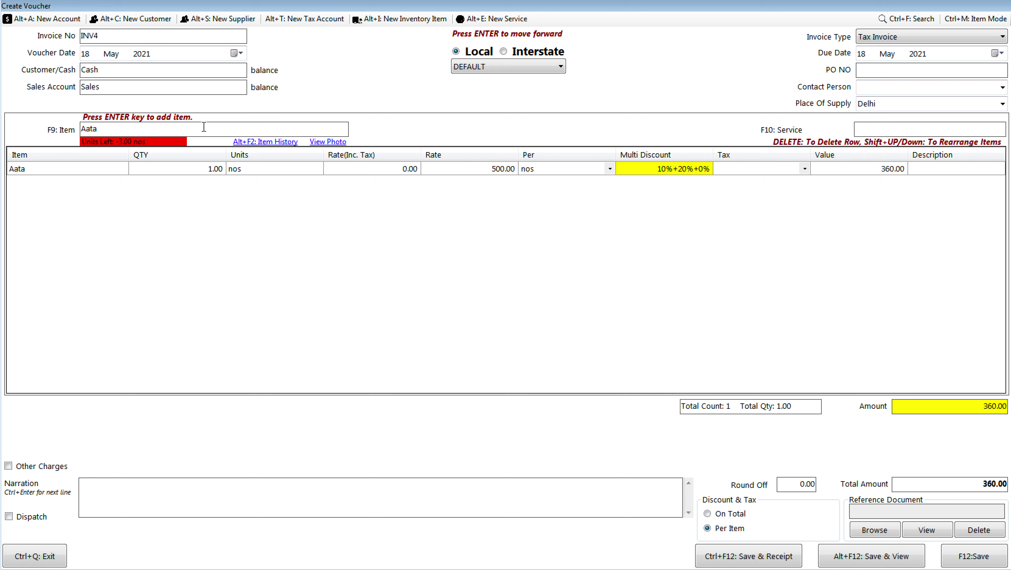
pyautogui.press('Return')
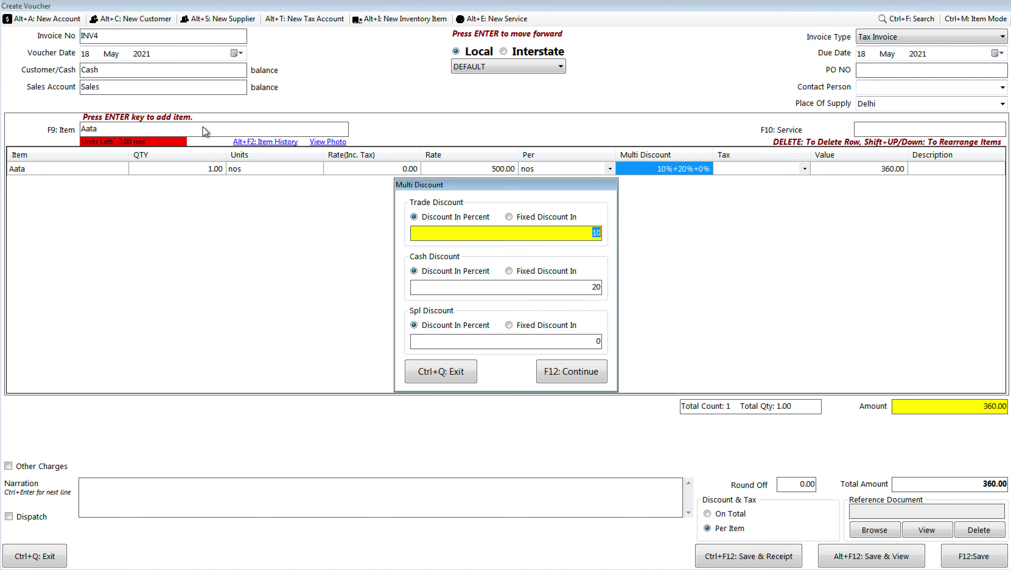
pyautogui.write('10.23')
pyautogui.press('Return')
pyautogui.press('Return')
pyautogui.write('20.23')
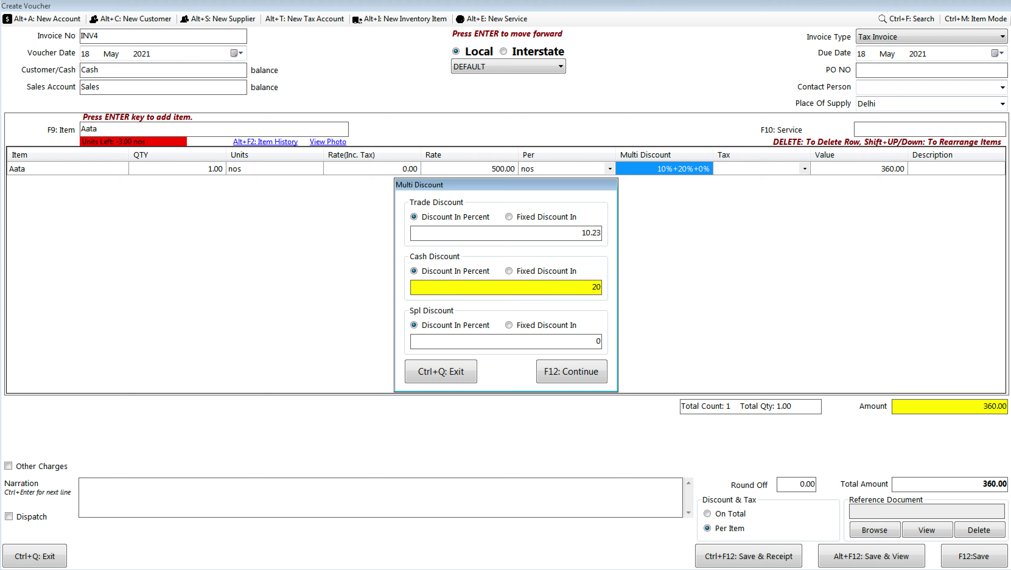
pyautogui.press('Return')
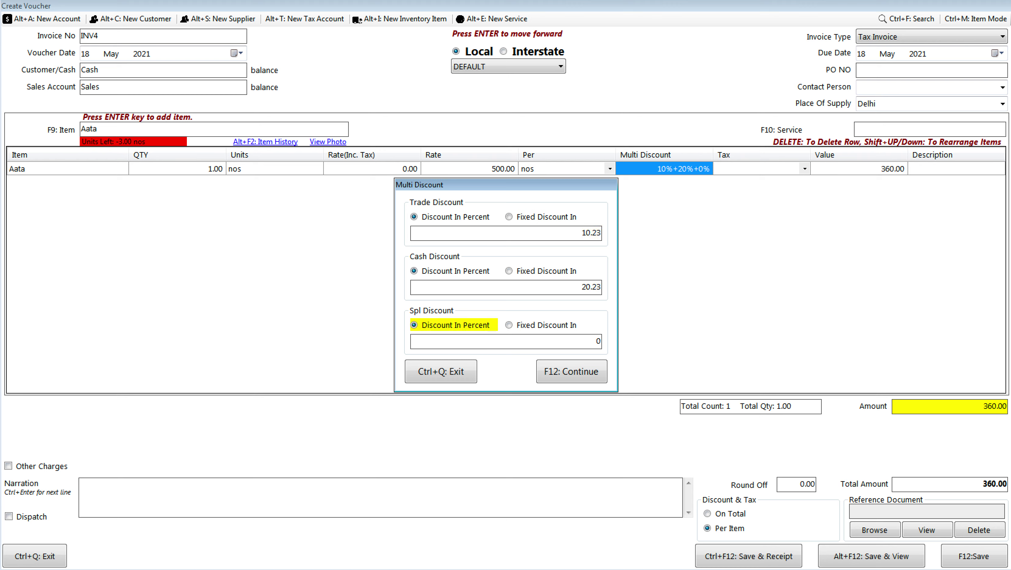
pyautogui.press('Return')
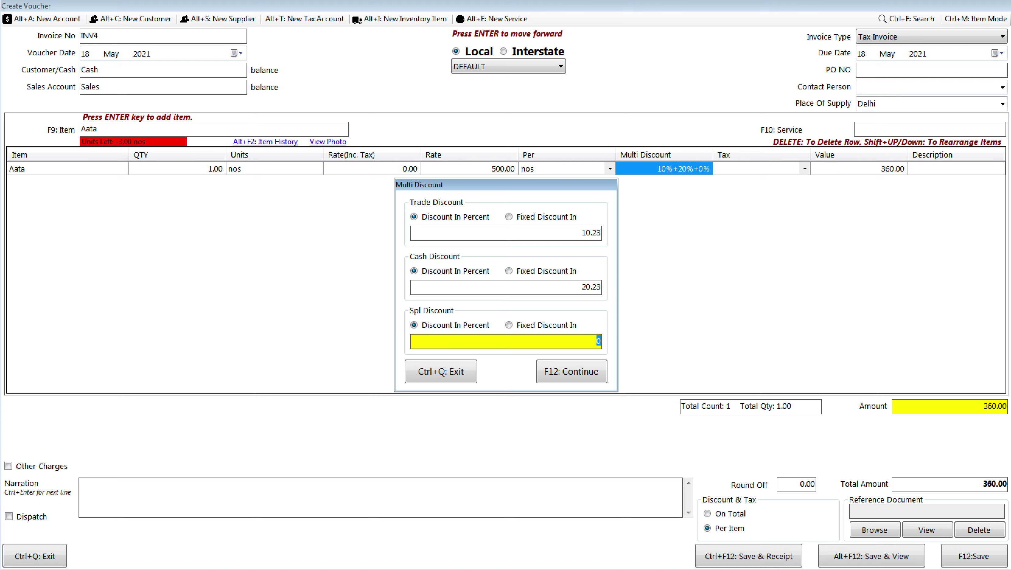
pyautogui.write('5.34')
pyautogui.press('Return')
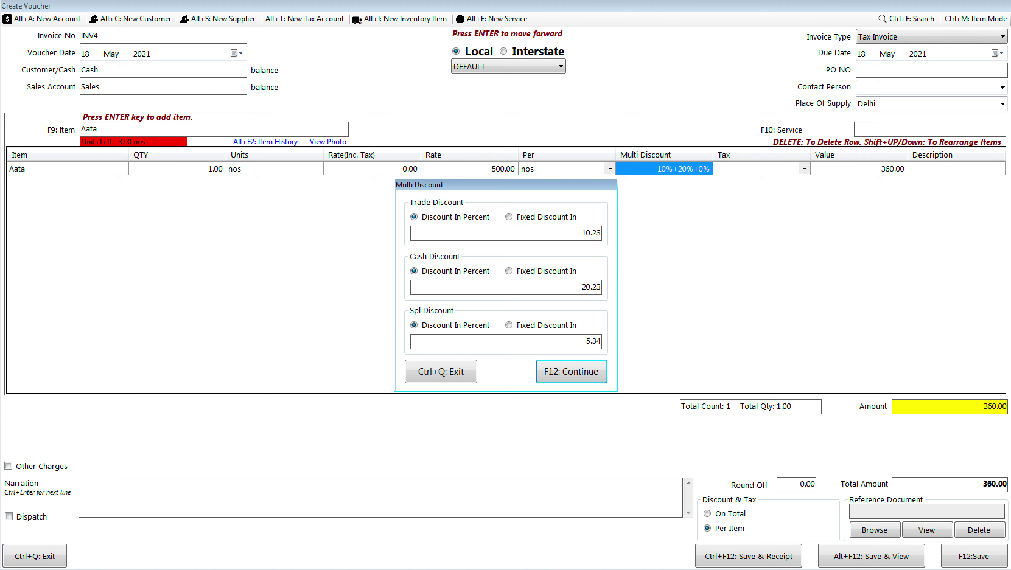
pyautogui.press('Return')
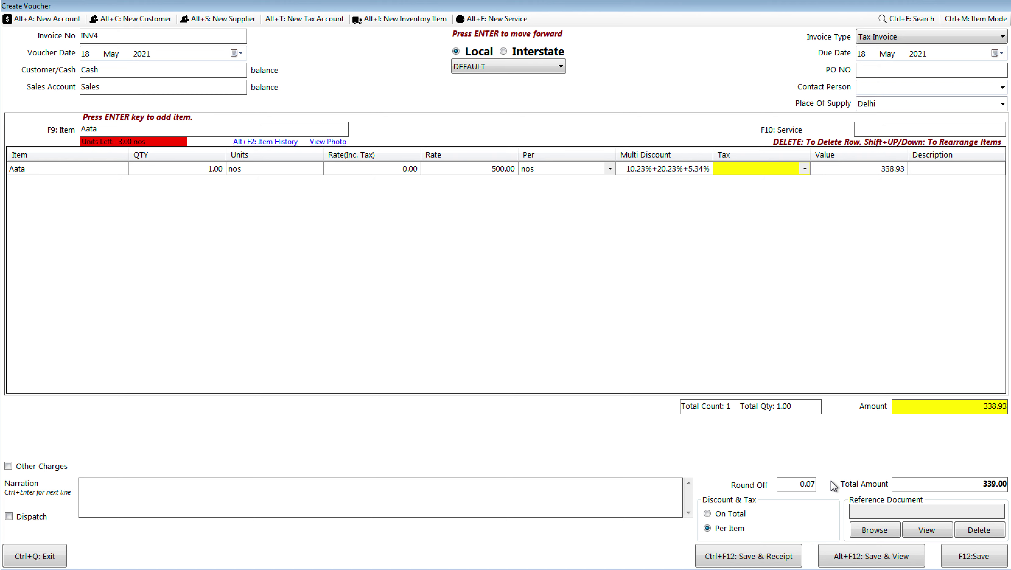
# Step: Set the Aata line's tax to GST@5% so the invoice rounds to 356.00, then return to the notes
pyautogui.click(763, 169)
pyautogui.click(764, 168)
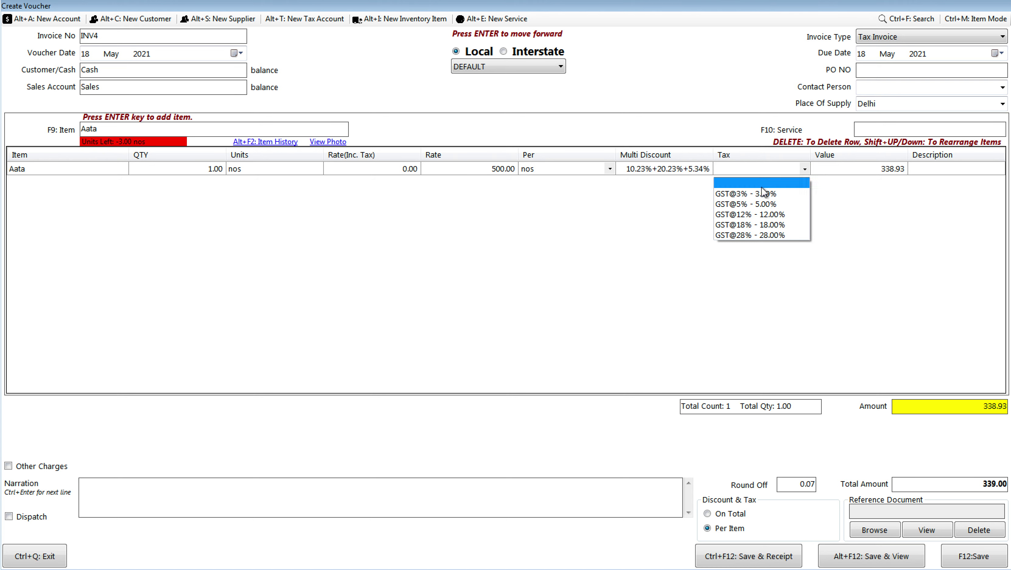
pyautogui.click(762, 225)
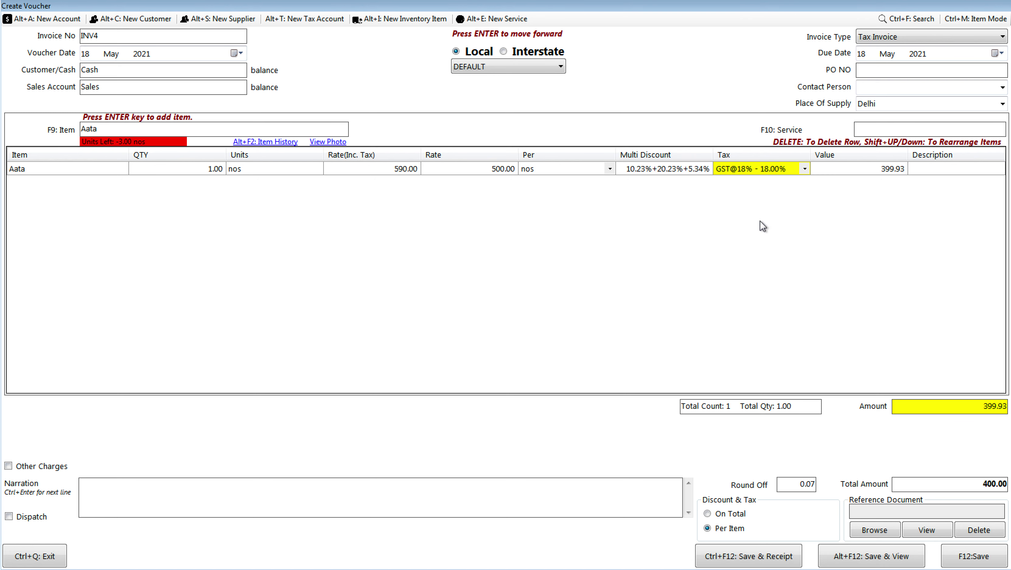
pyautogui.click(771, 172)
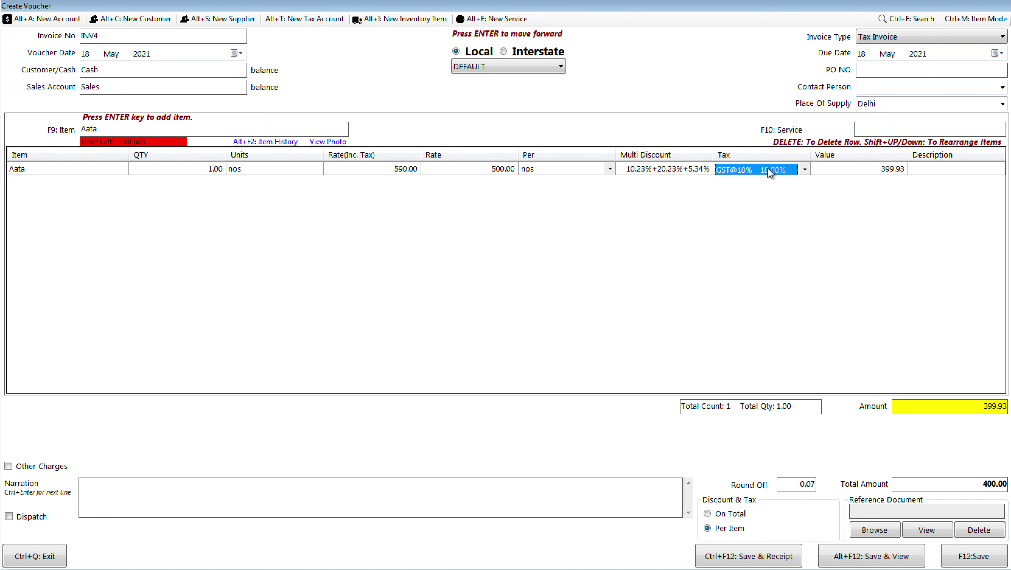
pyautogui.click(771, 173)
pyautogui.click(763, 207)
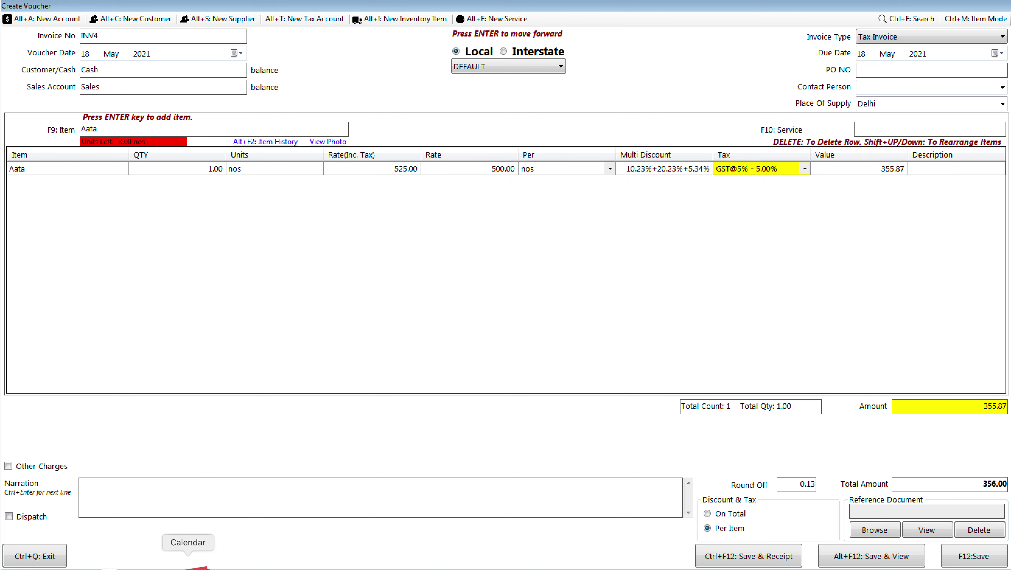
pyautogui.hotkey('alt', 'Tab')
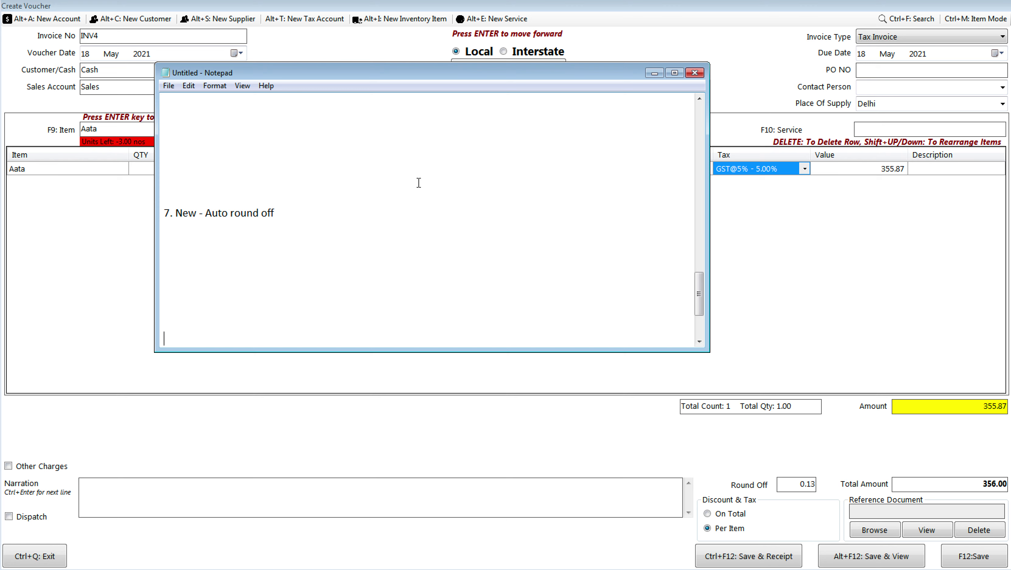
# Step: Insert blank lines before '10. Bug Fix' in the notes
pyautogui.press('Down')
pyautogui.press('Down')
pyautogui.press('Down')
pyautogui.press('Down')
pyautogui.press('Down')
pyautogui.press('Down')
pyautogui.press('Down')
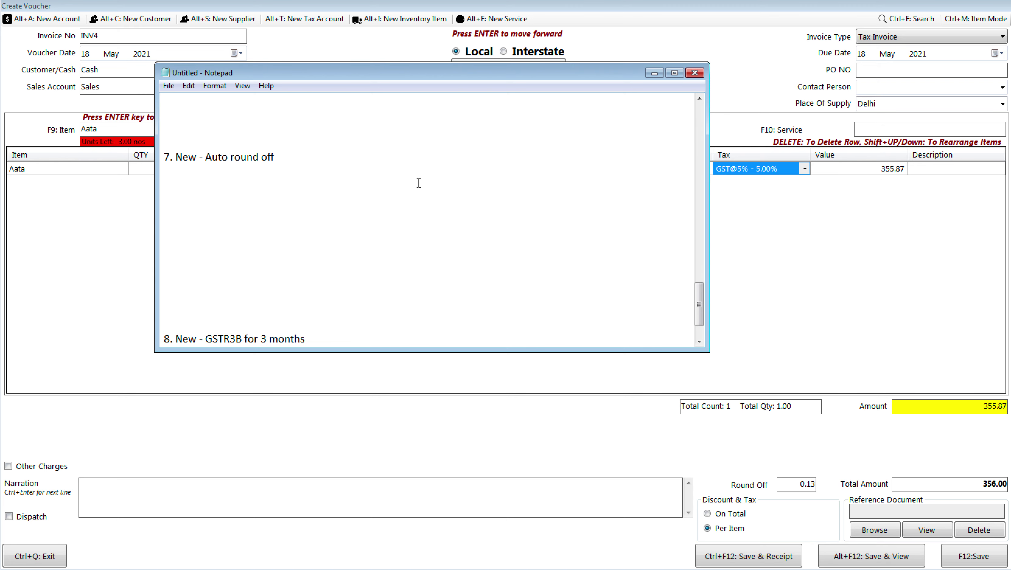
pyautogui.press('Up')
pyautogui.press('Return')
pyautogui.press('Return')
pyautogui.press('Return')
pyautogui.press('Return')
pyautogui.press('Return')
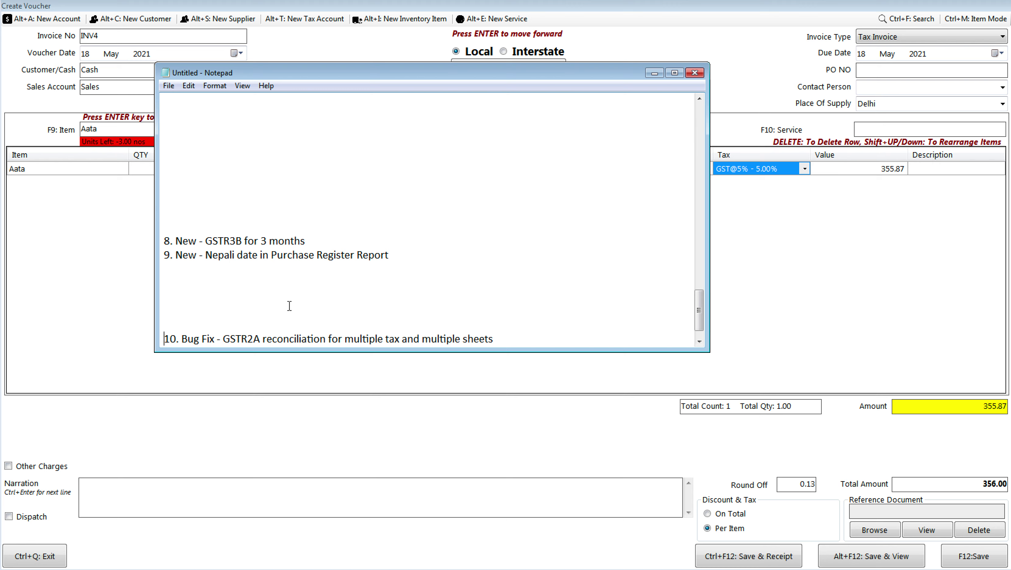
pyautogui.click(289, 307)
pyautogui.press('Return')
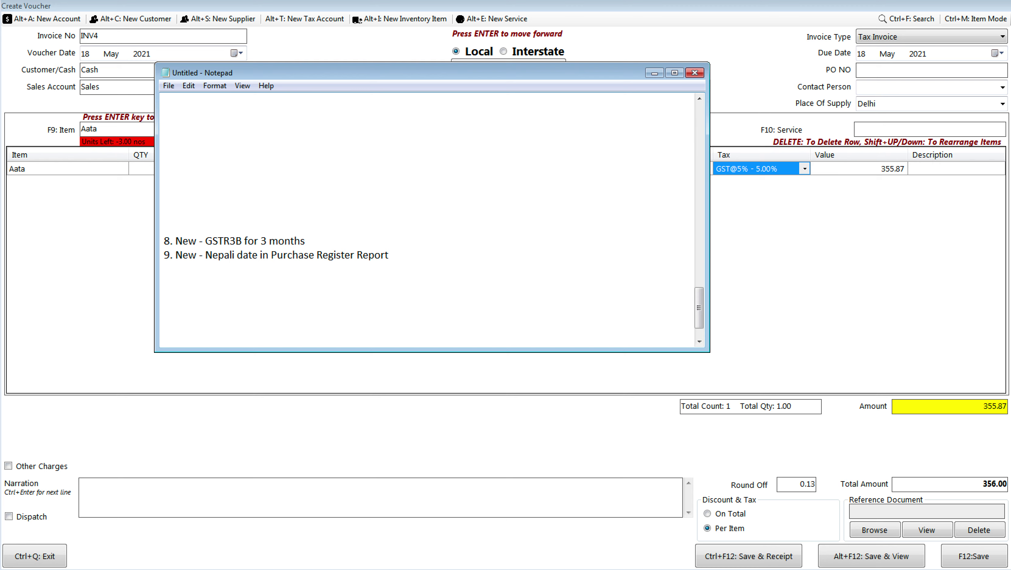
# Step: Add several empty lines after '12. Bug Fix - E-Invoicing'
pyautogui.press('Down')
pyautogui.press('Down')
pyautogui.press('Down')
pyautogui.press('Down')
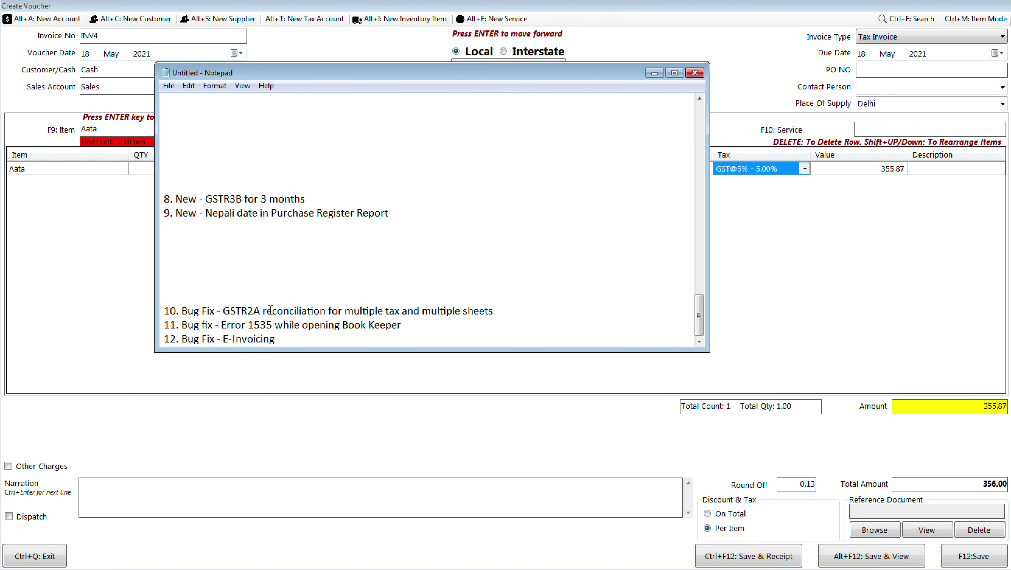
pyautogui.click(342, 285)
pyautogui.press('Down')
pyautogui.press('Down')
pyautogui.press('Down')
pyautogui.press('Down')
pyautogui.press('End')
pyautogui.press('Return')
pyautogui.press('Return')
pyautogui.press('Return')
pyautogui.press('Return')
pyautogui.press('Return')
pyautogui.press('Return')
pyautogui.press('Return')
pyautogui.press('Return')
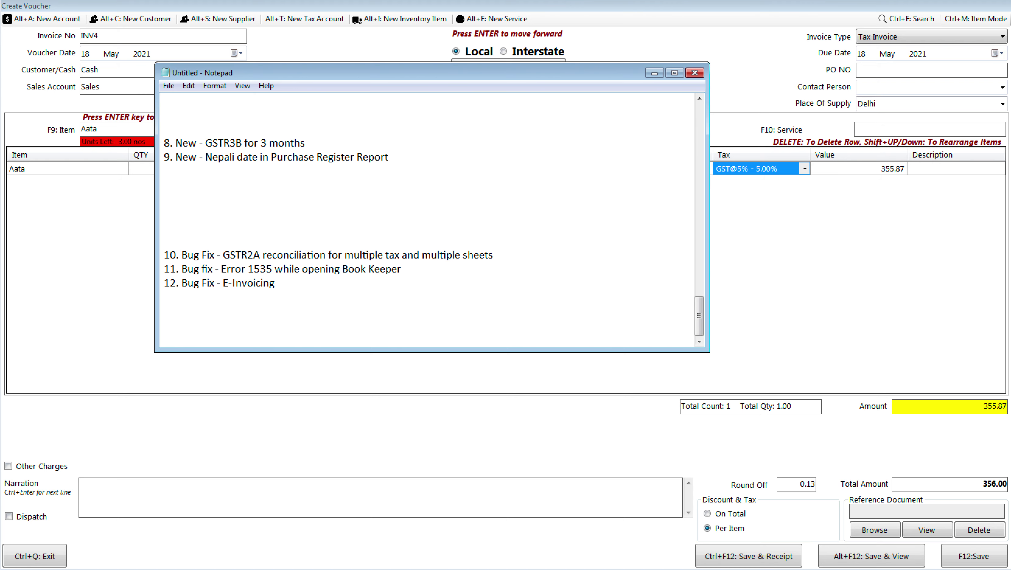
pyautogui.press('Return')
pyautogui.press('Return')
pyautogui.press('Return')
pyautogui.press('Return')
pyautogui.press('Return')
pyautogui.press('Return')
pyautogui.press('Return')
pyautogui.press('Return')
pyautogui.press('Return')
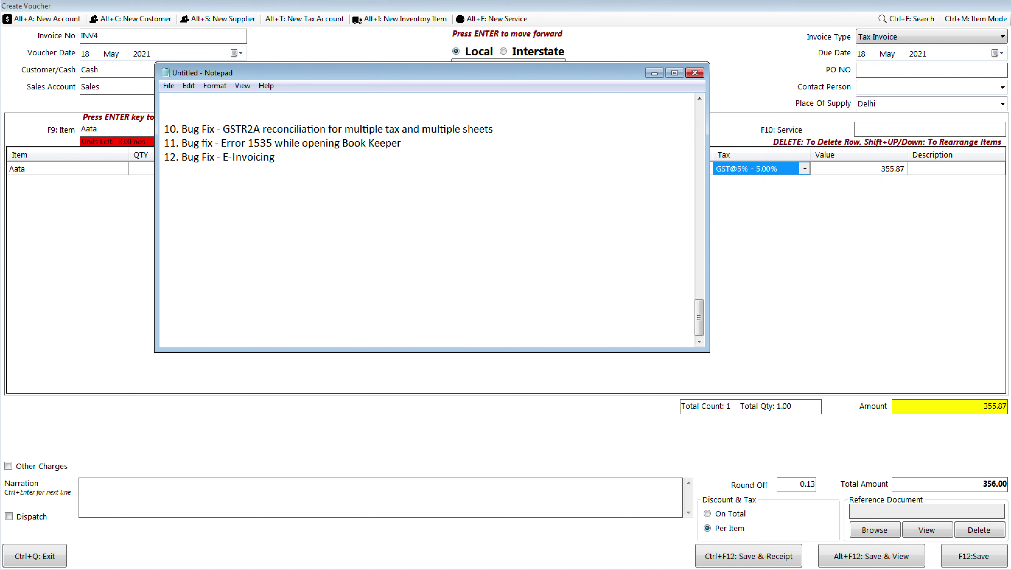
pyautogui.press('Return')
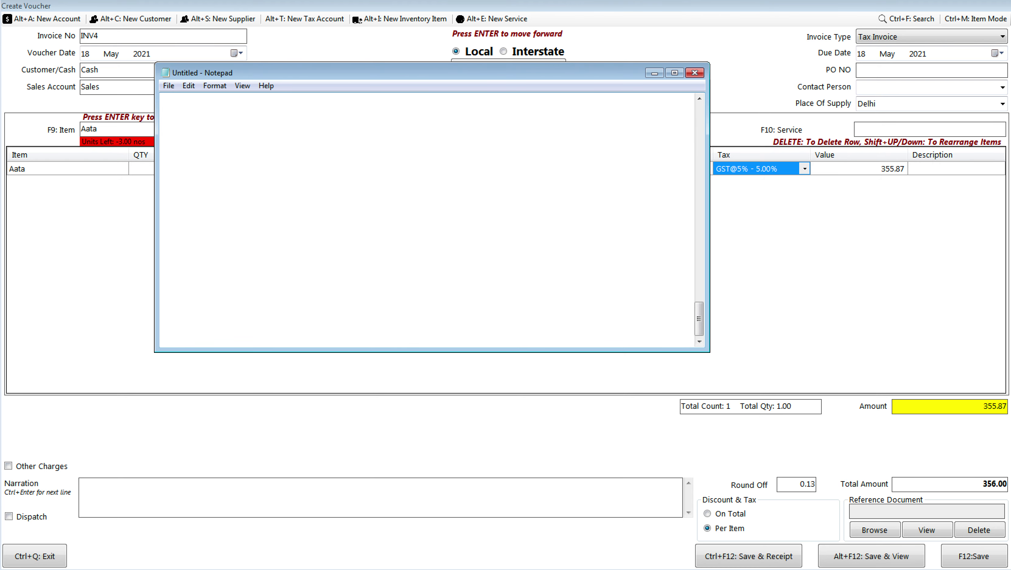
# Step: Note 'Help > Download Beta Program', version 'v7.0.5' and the link 'bit.ly/bkbwindowsnew'
pyautogui.click(201, 170)
pyautogui.write('Help > Download Beta Prog')
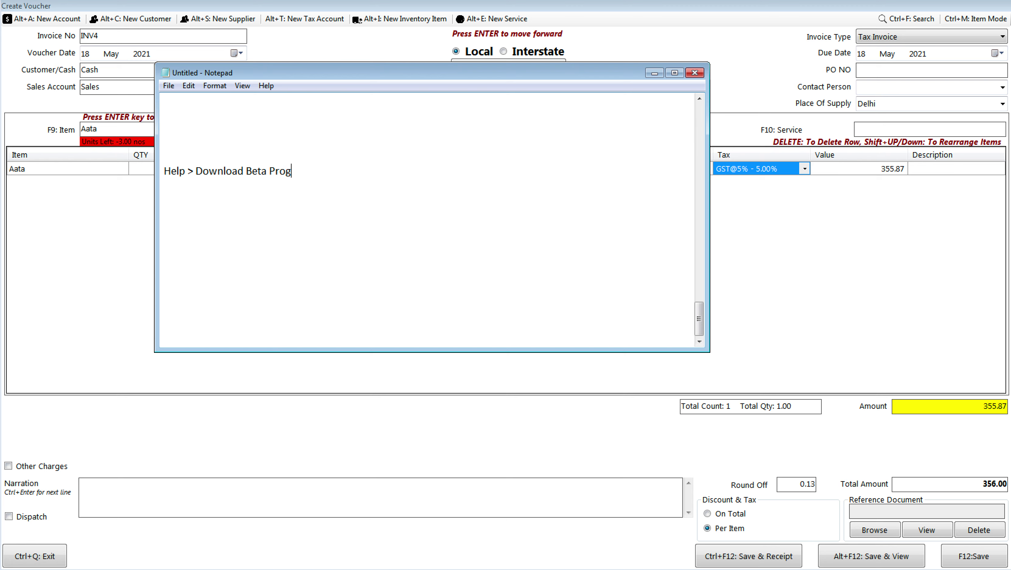
pyautogui.write('ram')
pyautogui.press('Return')
pyautogui.write('v7.0.5')
pyautogui.press('Return')
pyautogui.press('Return')
pyautogui.write('bit.ly/')
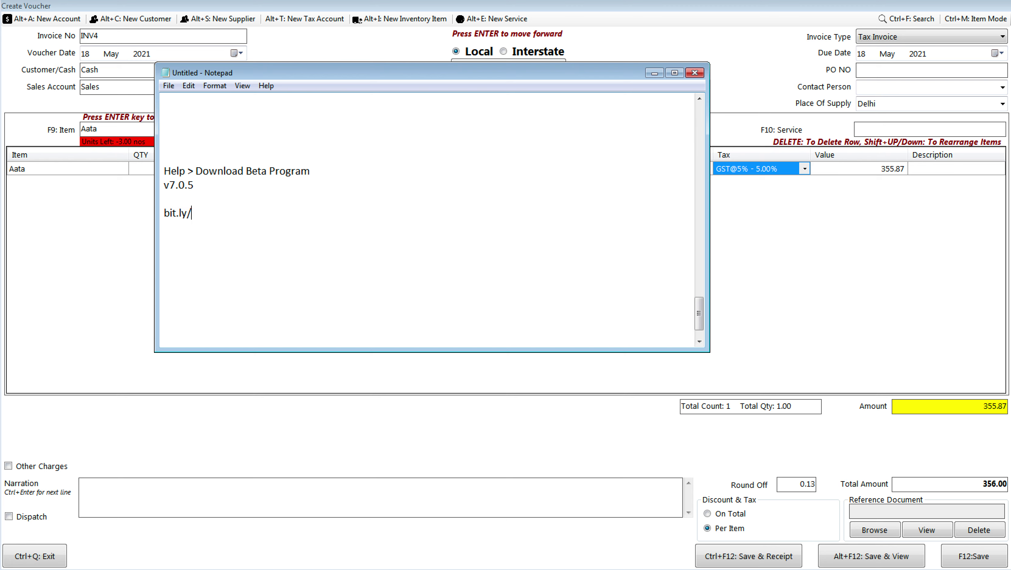
pyautogui.write('bkbwindowsnew')
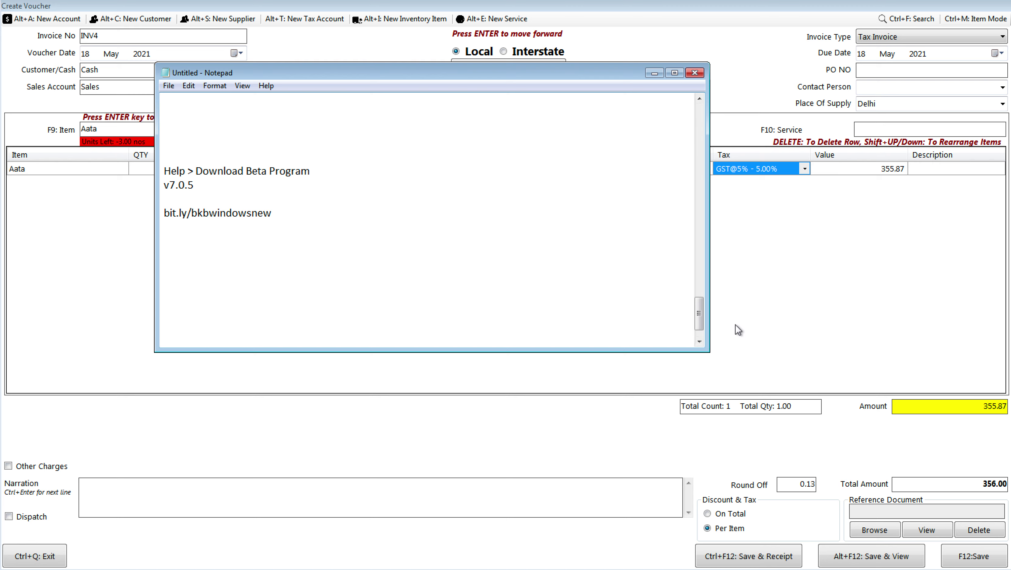
pyautogui.moveTo(699, 310); pyautogui.dragTo(698, 120)
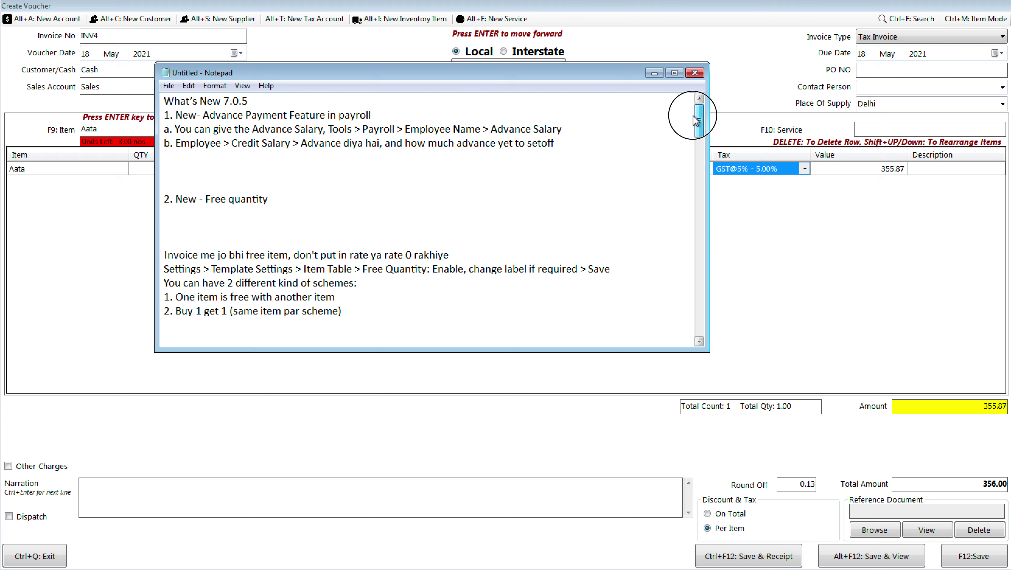
pyautogui.moveTo(696, 120); pyautogui.dragTo(693, 154)
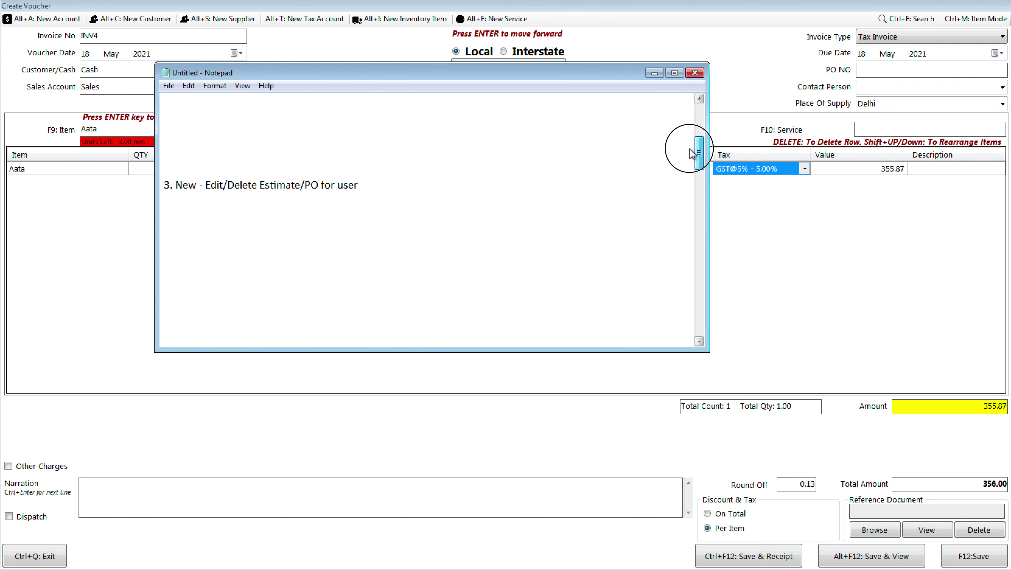
pyautogui.moveTo(693, 154); pyautogui.dragTo(694, 165)
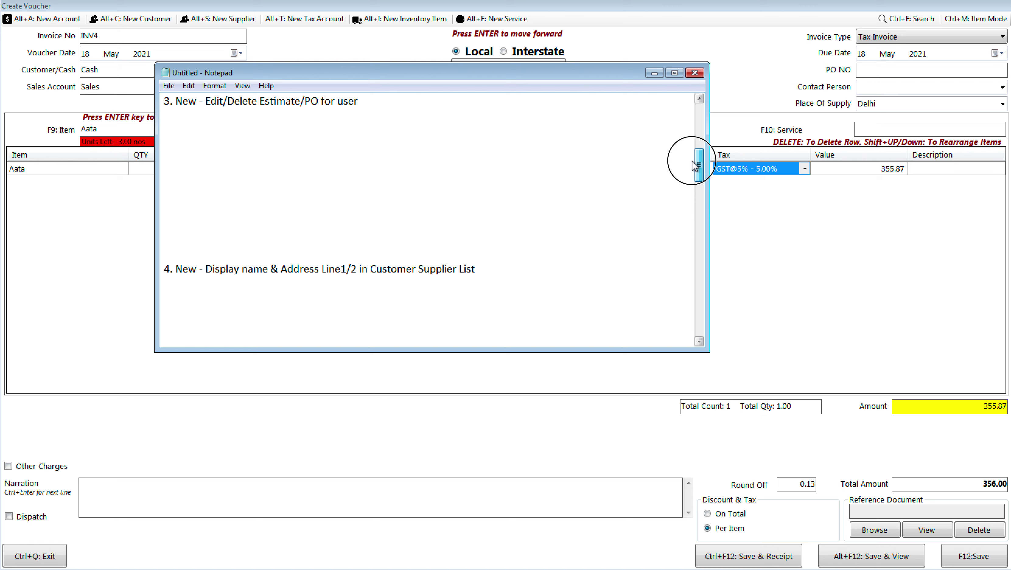
pyautogui.moveTo(695, 166); pyautogui.dragTo(692, 234)
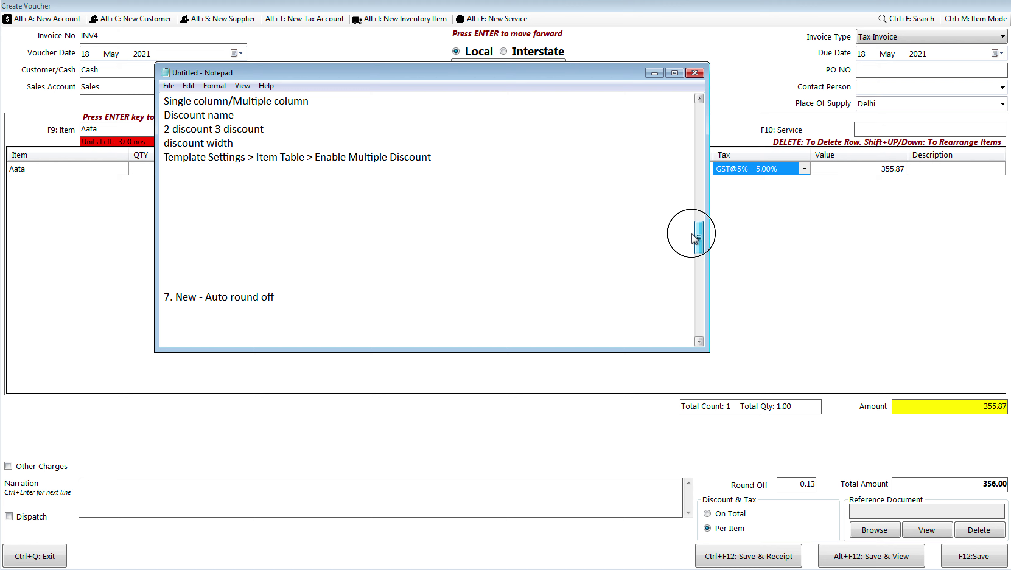
pyautogui.moveTo(692, 235); pyautogui.dragTo(701, 264)
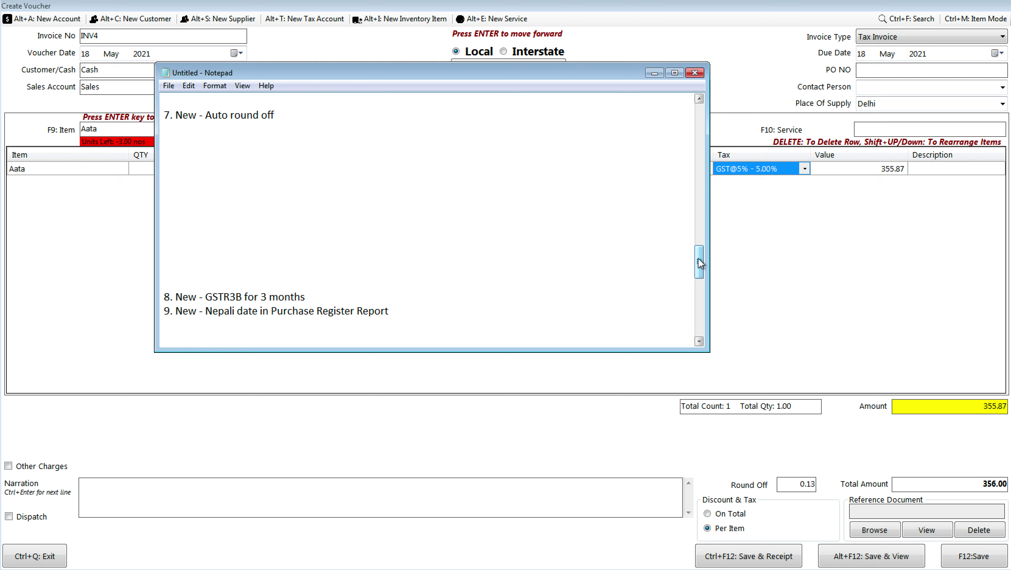
pyautogui.moveTo(701, 263); pyautogui.dragTo(683, 352)
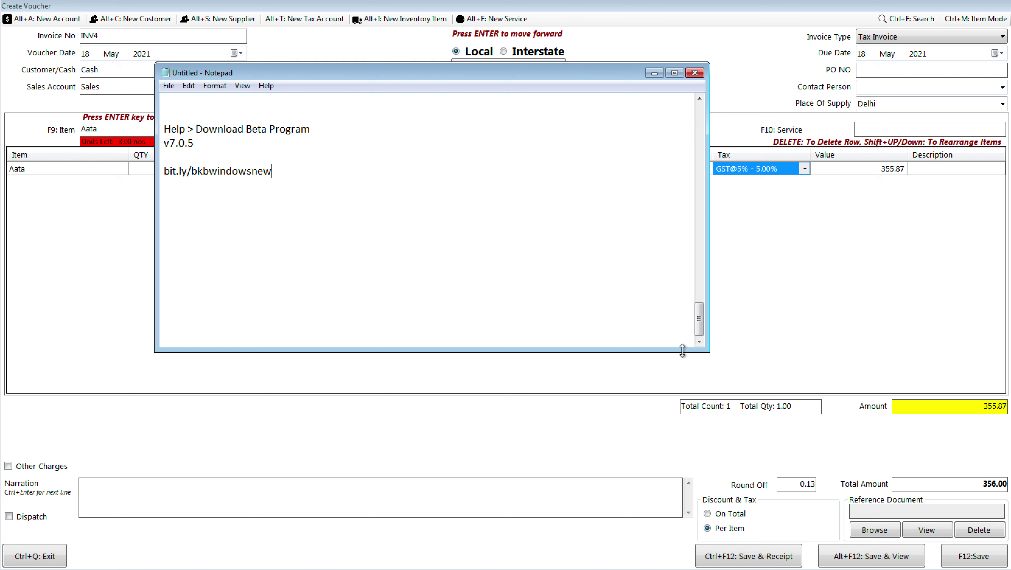
# Step: Add the support e-mail address below the download link, followed by blank lines
pyautogui.press('Return')
pyautogui.press('Return')
pyautogui.press('Return')
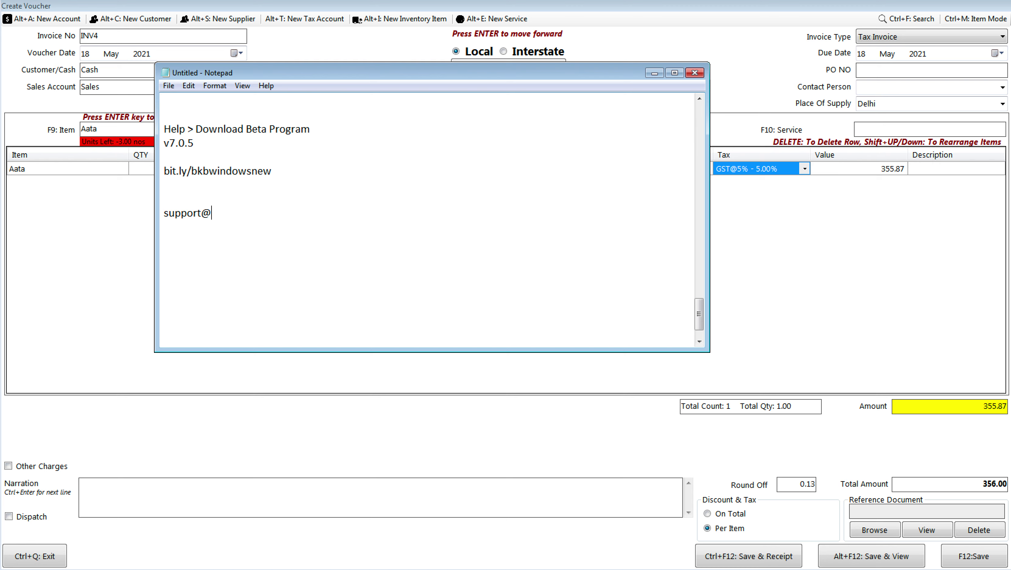
pyautogui.press('Return')
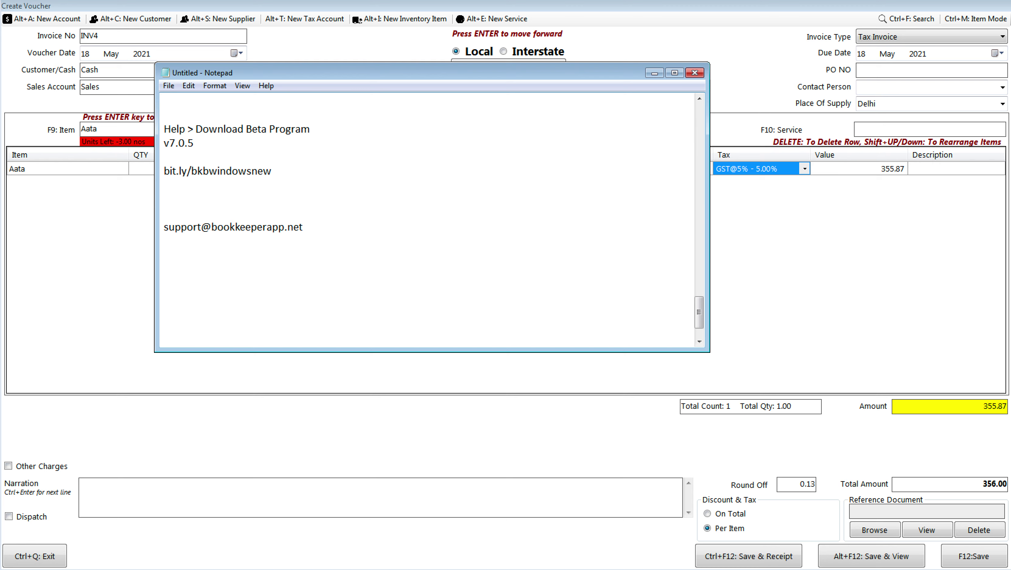
pyautogui.press('Down')
pyautogui.press('Down')
pyautogui.press('Down')
pyautogui.press('Return')
pyautogui.press('Return')
pyautogui.press('Return')
pyautogui.press('Return')
pyautogui.press('Return')
pyautogui.scroll(-2, 700, 318)
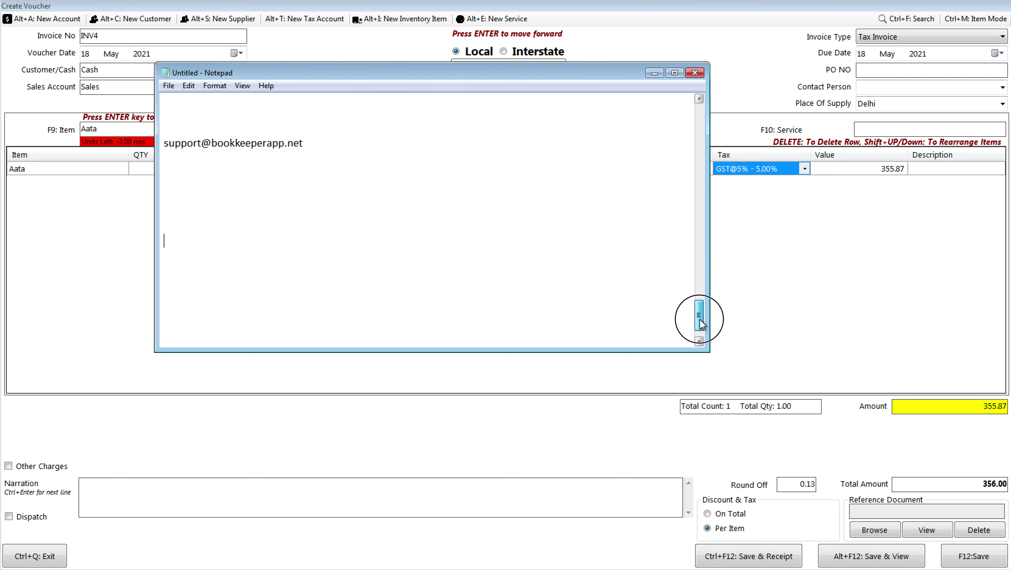
pyautogui.press('Return')
pyautogui.press('Return')
pyautogui.press('Return')
pyautogui.press('Return')
pyautogui.press('Return')
pyautogui.press('Return')
pyautogui.press('Return')
pyautogui.press('Return')
pyautogui.press('Return')
pyautogui.press('Return')
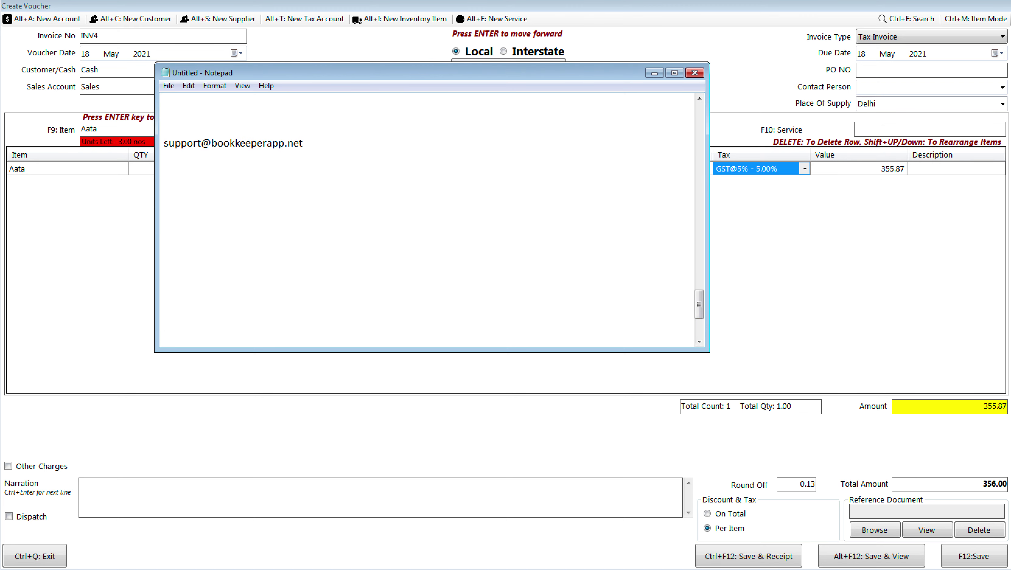
# Step: Write the 'Lead Manager & CRM' heading with bullets '- Leads', '- Followup' and '- Sale'
pyautogui.click(182, 161)
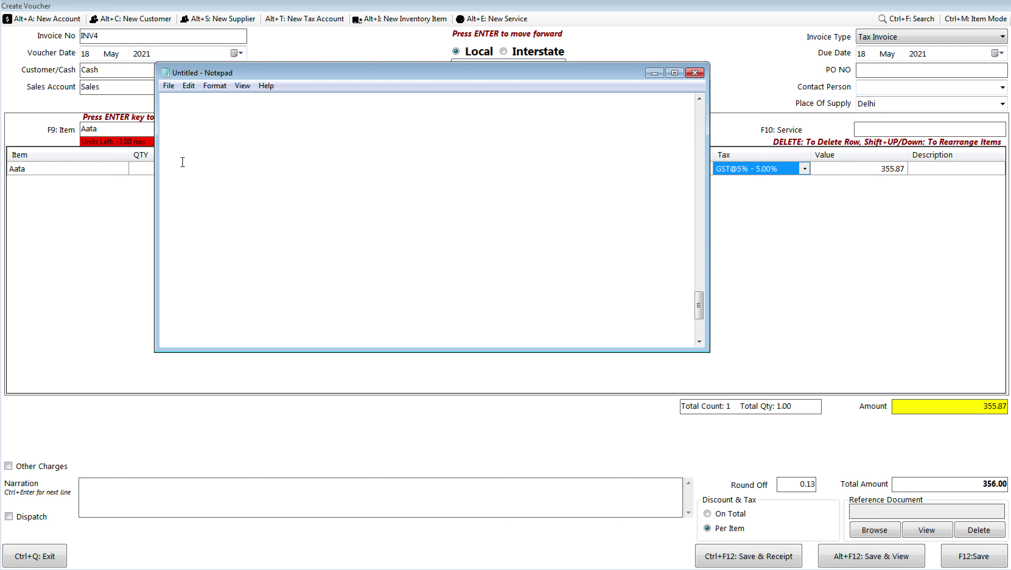
pyautogui.write('Lead Manager & CRM')
pyautogui.press('Return')
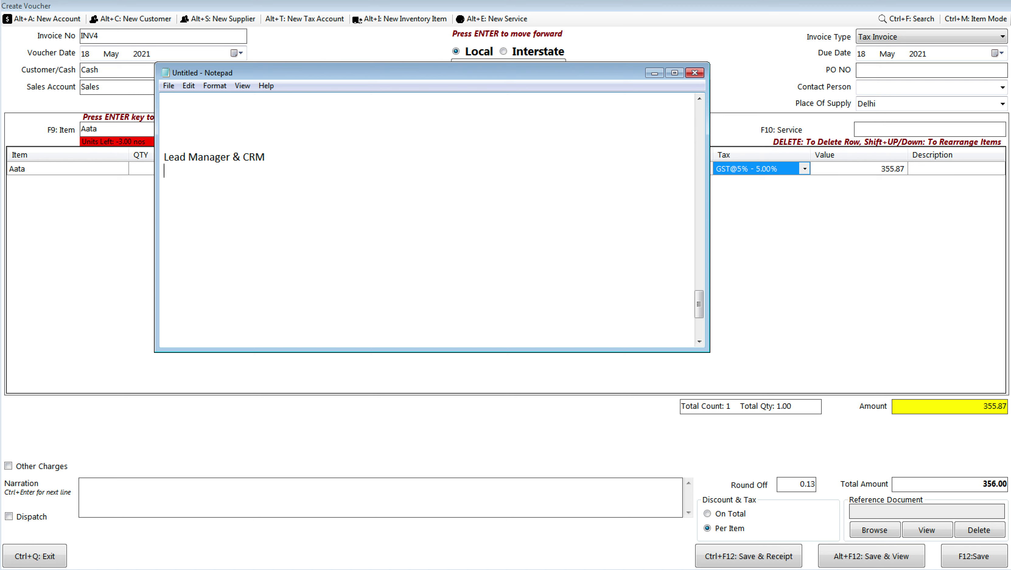
pyautogui.write('- Leads')
pyautogui.press('Return')
pyautogui.write('- Followup')
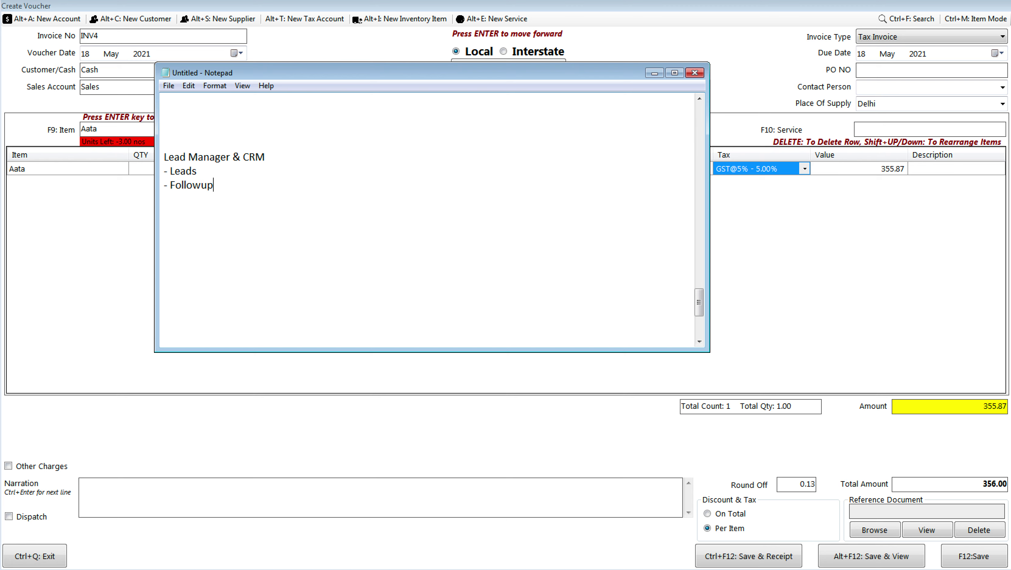
pyautogui.press('Return')
pyautogui.write('- Sale')
# Step: Add the offer line '90% discount Monthly plan' below the '- Sale' bullet
pyautogui.press('Return')
pyautogui.press('Return')
pyautogui.write('90% discount ')
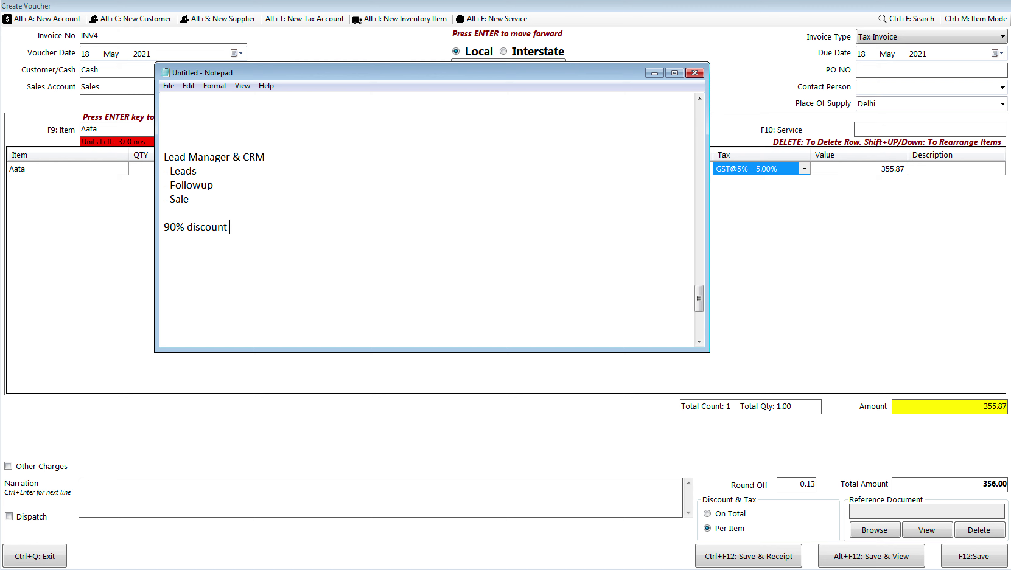
pyautogui.write('Monthly plan')
# Step: Type 'Up to first 50 leads, lifetime free' on a new line below the offer
pyautogui.press('Return')
pyautogui.write('Up')
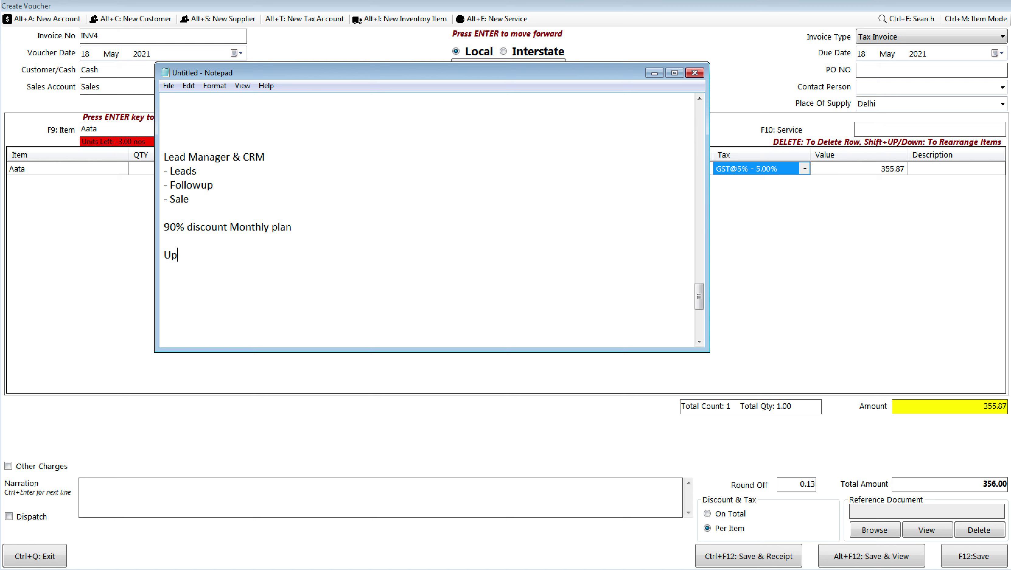
pyautogui.write(' to first 50 leads, lifetim')
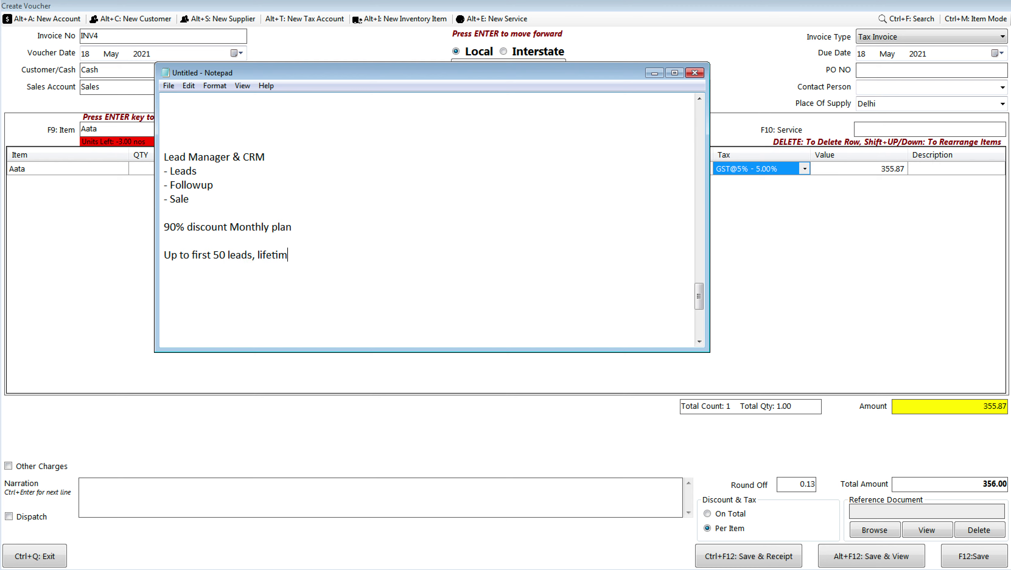
pyautogui.write('e free')
# Step: Add a new Notepad line reading 'description me link: Android' beneath the lead offer note
pyautogui.press('Return')
pyautogui.press('Return')
pyautogui.write('description me link: how')
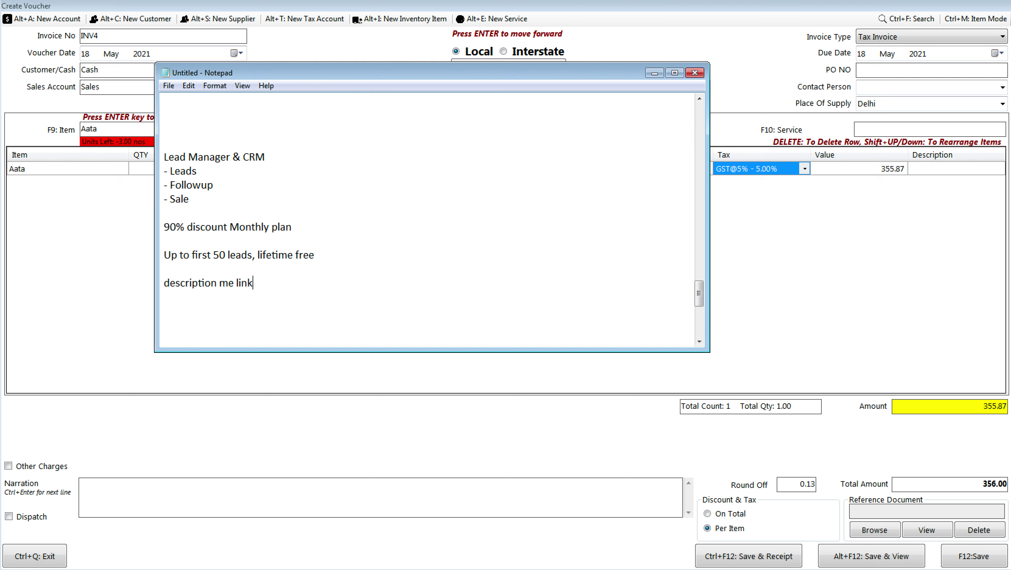
pyautogui.press('BackSpace')
pyautogui.press('BackSpace')
pyautogui.press('BackSpace')
pyautogui.press('BackSpace')
pyautogui.write('Android')
pyautogui.moveTo(699, 293); pyautogui.dragTo(701, 275)
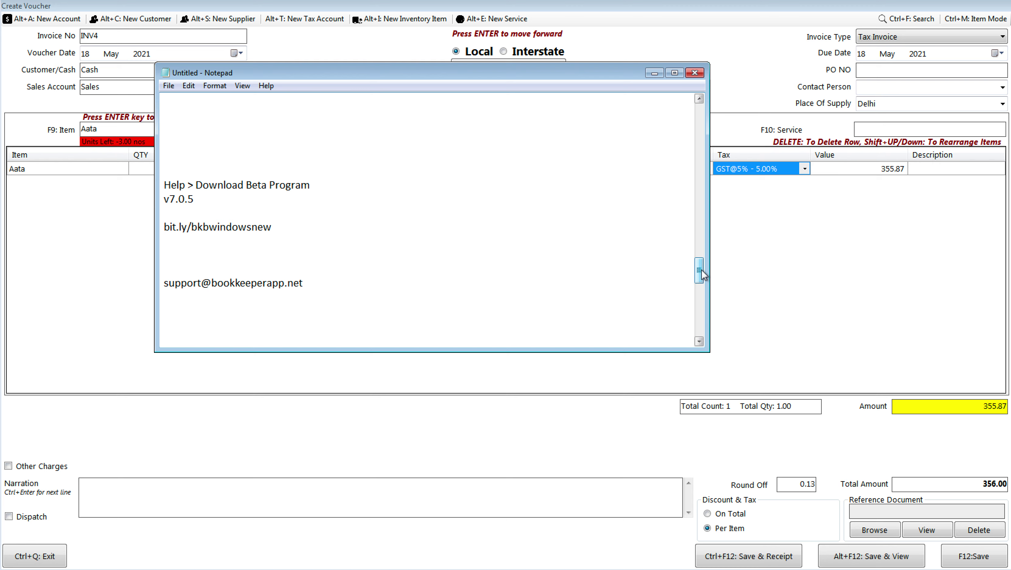